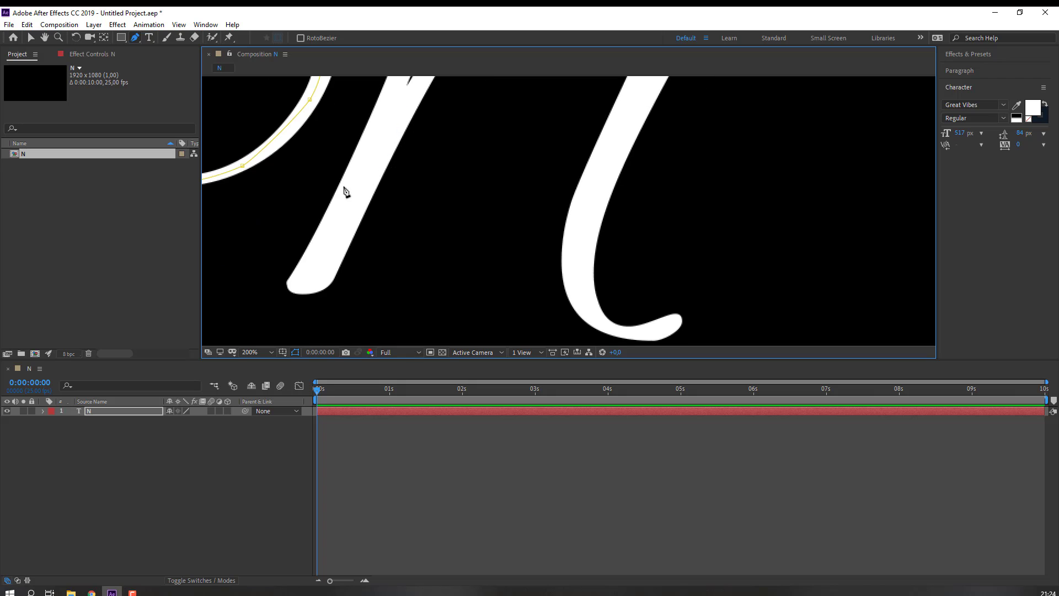
# Continue the N layer's mask path around the foot of the first stem and back up to the junction.
pyautogui.click(303, 280)
pyautogui.moveTo(316, 292); pyautogui.dragTo(531, 240)
pyautogui.hotkey('ctrl', 'z')
pyautogui.click(512, 243)
pyautogui.click(524, 247)
pyautogui.scroll(-1, 595, 150)
pyautogui.moveTo(595, 151); pyautogui.dragTo(443, 197)
pyautogui.click(435, 196)
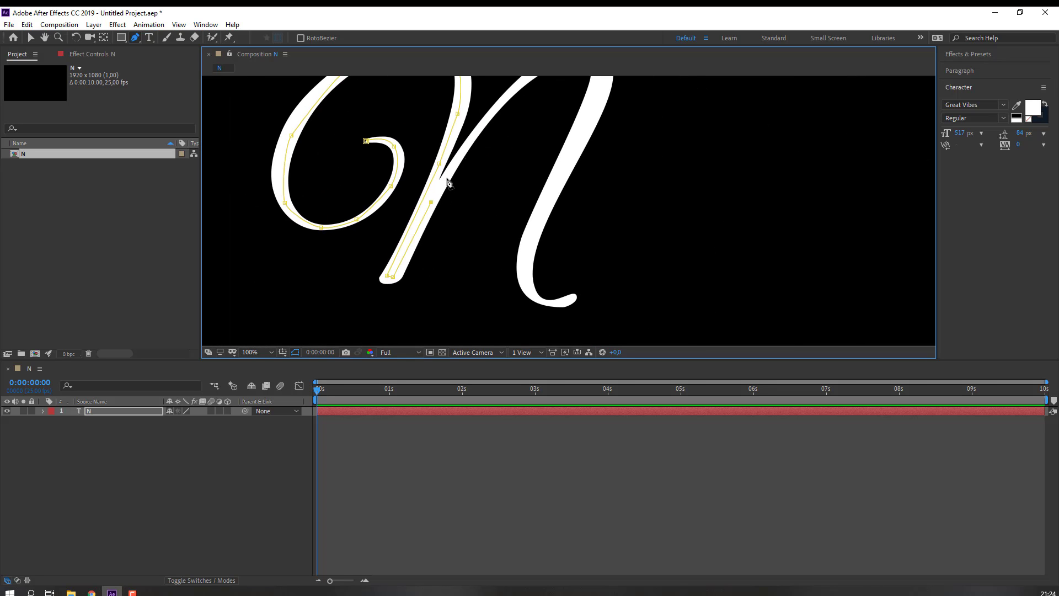
pyautogui.click(446, 178)
# Trace the mask path up the thin diagonal and over the curved top of the letter's right arch.
pyautogui.click(469, 140)
pyautogui.moveTo(469, 152); pyautogui.dragTo(451, 176)
pyautogui.scroll(1, 437, 182)
pyautogui.moveTo(519, 88)
pyautogui.mouseDown()
pyautogui.moveTo(369, 185)
pyautogui.moveTo(376, 177)
pyautogui.mouseUp()
pyautogui.moveTo(430, 122); pyautogui.dragTo(442, 115)
pyautogui.moveTo(432, 119); pyautogui.dragTo(346, 148)
pyautogui.moveTo(405, 110); pyautogui.dragTo(430, 96)
pyautogui.moveTo(493, 113); pyautogui.dragTo(498, 140)
# Trace the mask path down the second stem and around its hooked foot to the end of the letter.
pyautogui.moveTo(447, 167); pyautogui.dragTo(464, 81)
pyautogui.moveTo(482, 137); pyautogui.dragTo(474, 158)
pyautogui.scroll(-3, 475, 160)
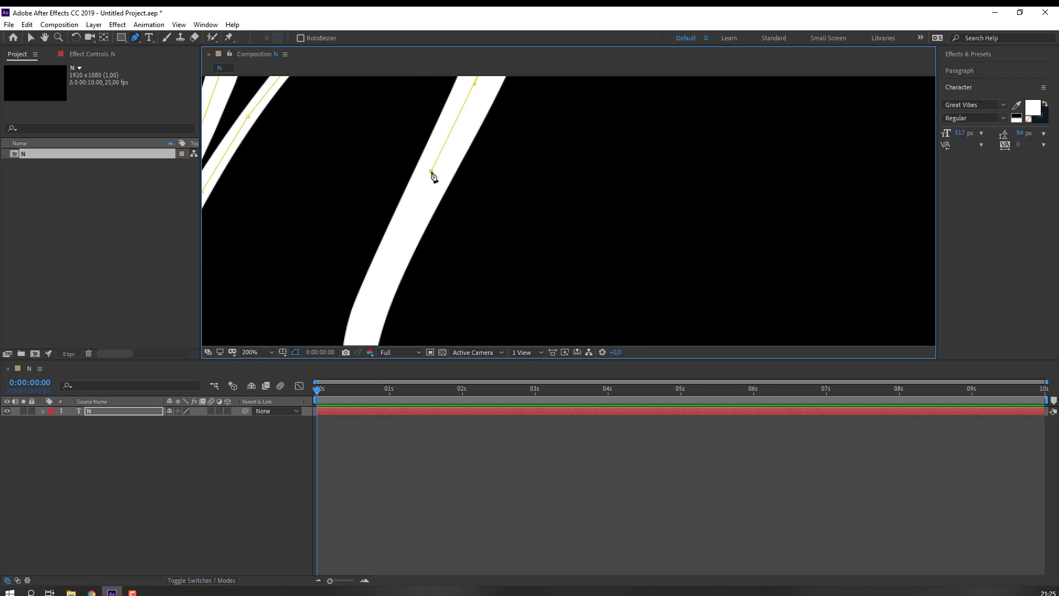
pyautogui.hscroll(1, 433, 173)
pyautogui.scroll(-3, 420, 157)
pyautogui.moveTo(393, 191); pyautogui.dragTo(393, 200)
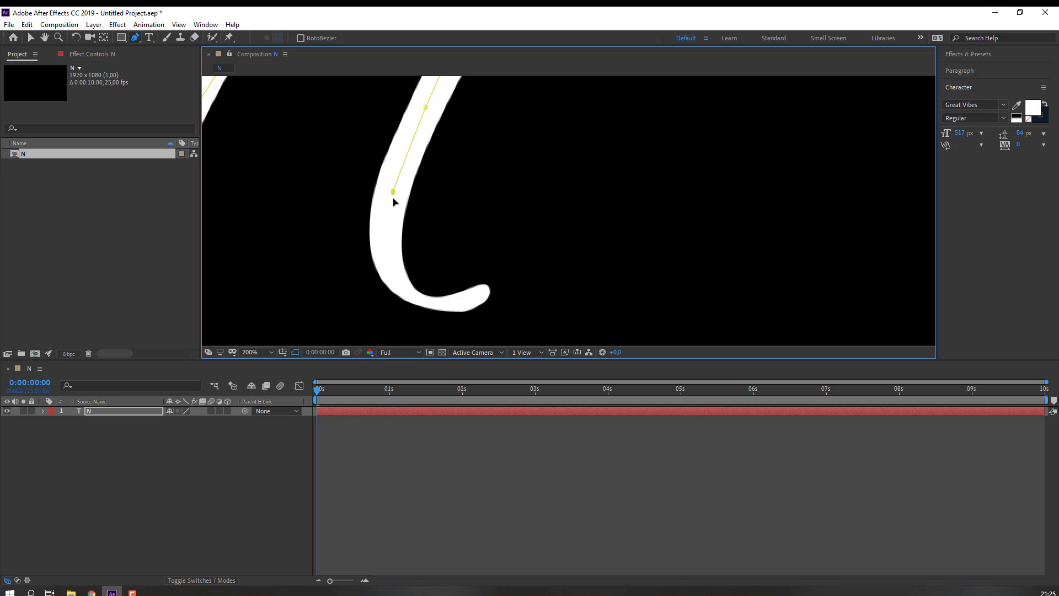
pyautogui.click(386, 267)
pyautogui.click(395, 279)
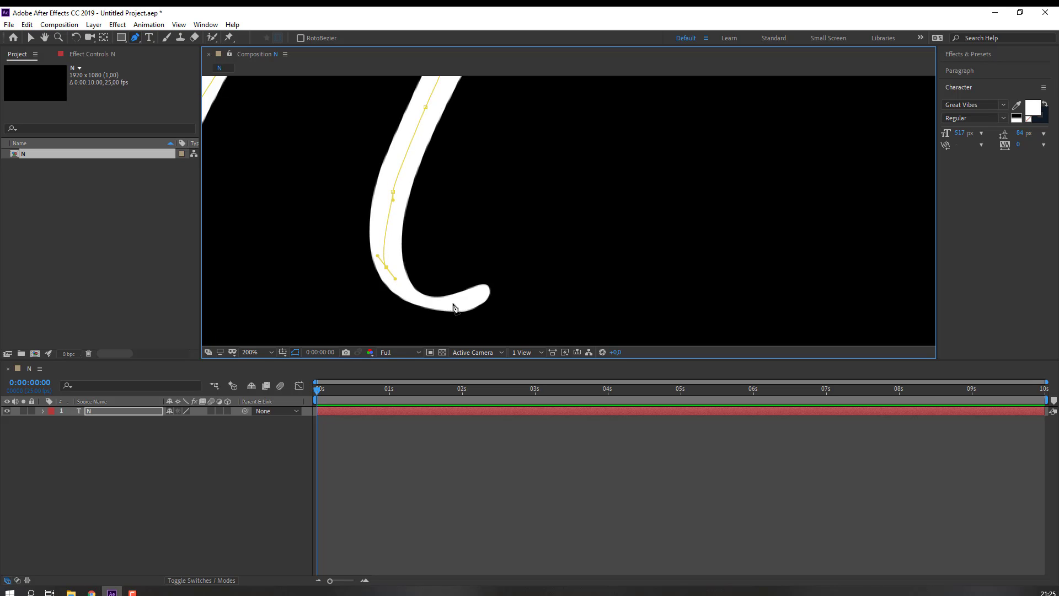
pyautogui.moveTo(429, 303); pyautogui.dragTo(487, 288)
pyautogui.click(31, 37)
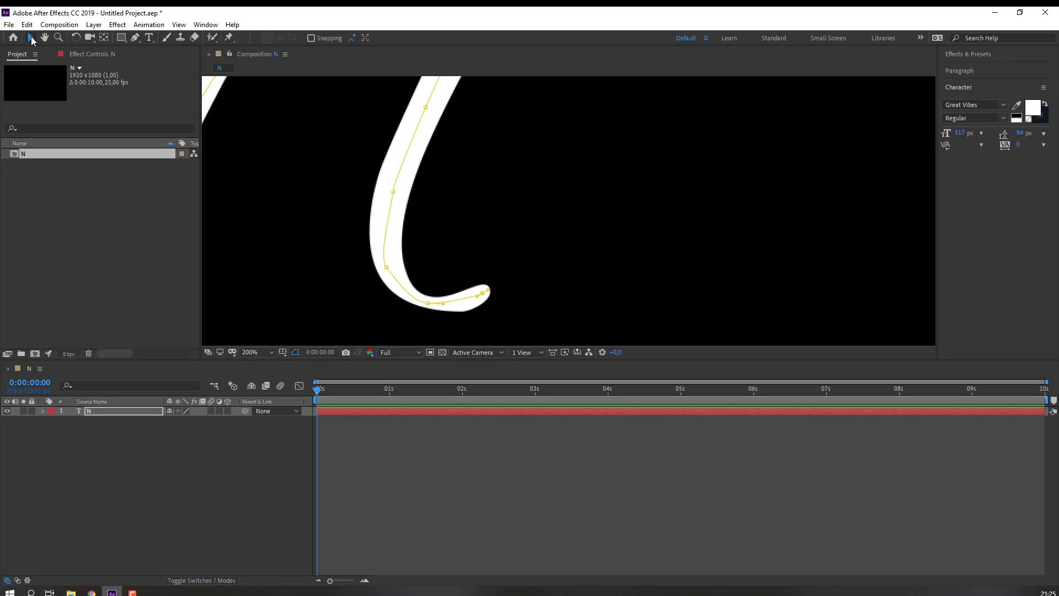
# Smooth the mask path through the second stem's hooked foot so it follows the centre of the stroke.
pyautogui.click(136, 38)
pyautogui.moveTo(410, 283); pyautogui.dragTo(386, 211)
pyautogui.moveTo(390, 202); pyautogui.dragTo(394, 188)
pyautogui.moveTo(405, 307); pyautogui.dragTo(479, 278)
pyautogui.moveTo(497, 146); pyautogui.dragTo(496, 154)
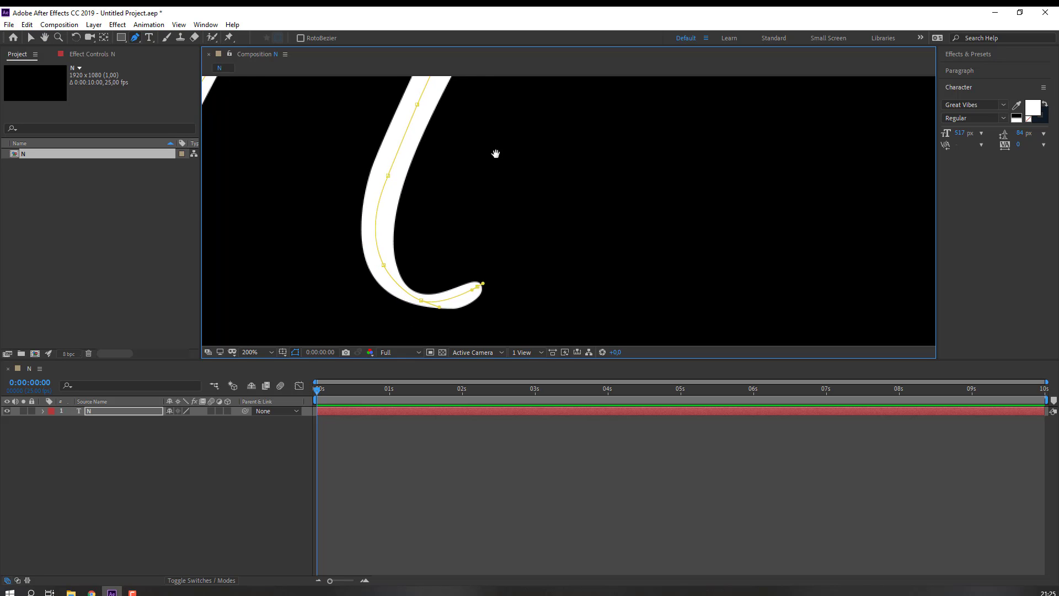
# Adjust the mask path's curve handles at the peak of the right arch.
pyautogui.scroll(10, 496, 154)
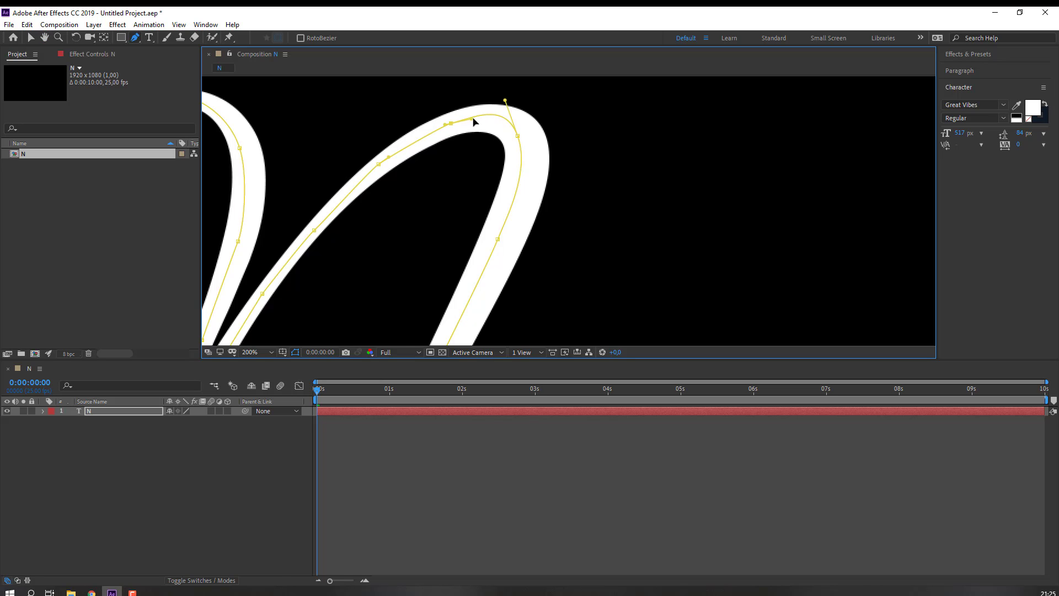
pyautogui.scroll(-1, 473, 120)
pyautogui.scroll(1, 328, 271)
# Smooth the mask path along the bottom and outer side of the large left loop, and finish path editing.
pyautogui.moveTo(335, 288); pyautogui.dragTo(495, 219)
pyautogui.scroll(-1, 495, 219)
pyautogui.scroll(1, 357, 214)
pyautogui.moveTo(357, 214); pyautogui.dragTo(498, 199)
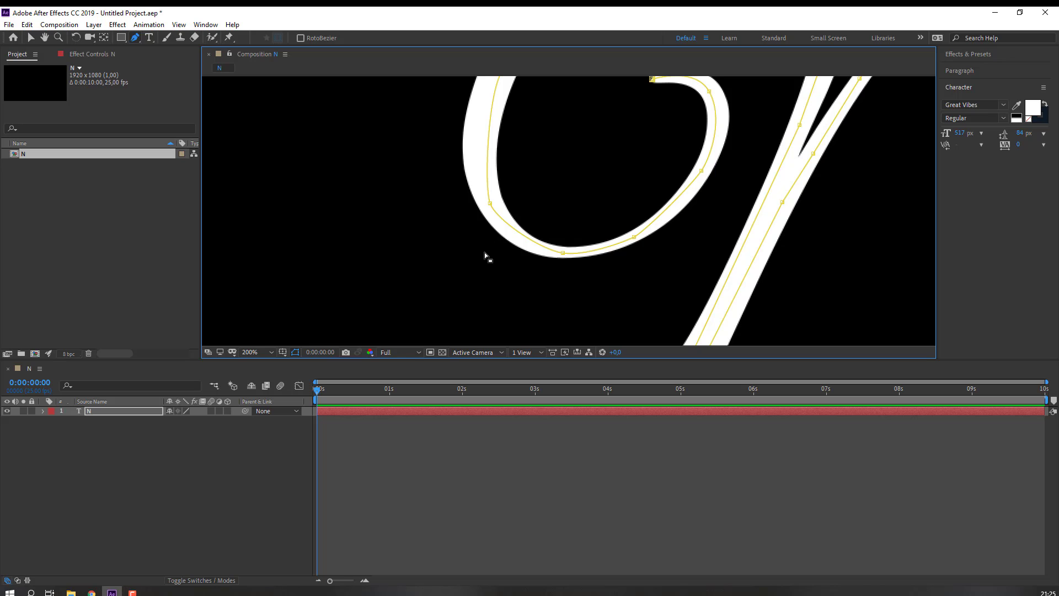
pyautogui.moveTo(490, 204); pyautogui.dragTo(472, 160)
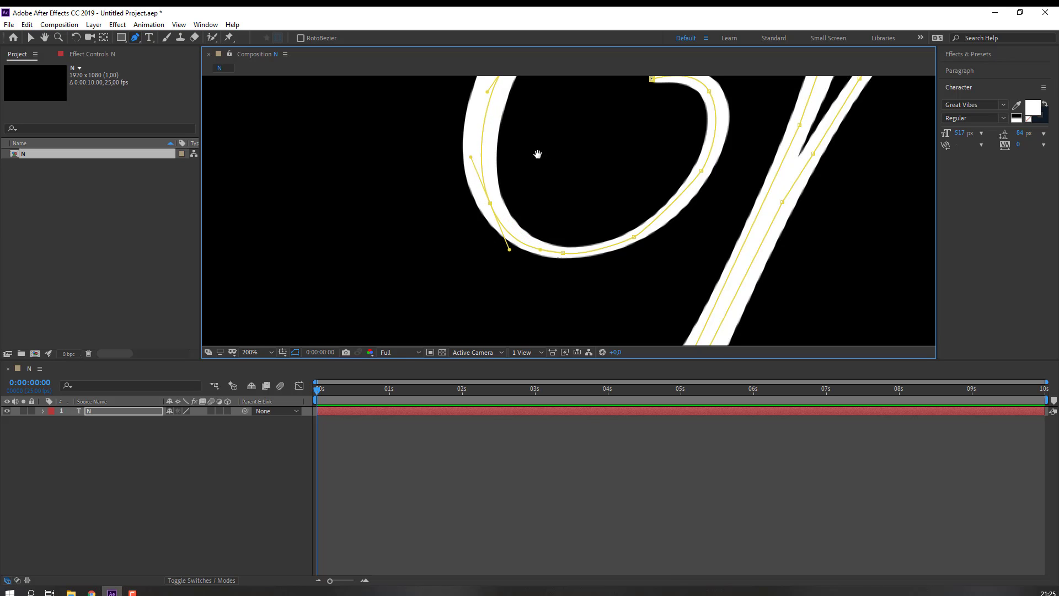
pyautogui.moveTo(538, 155); pyautogui.dragTo(450, 263)
pyautogui.moveTo(479, 175); pyautogui.dragTo(386, 249)
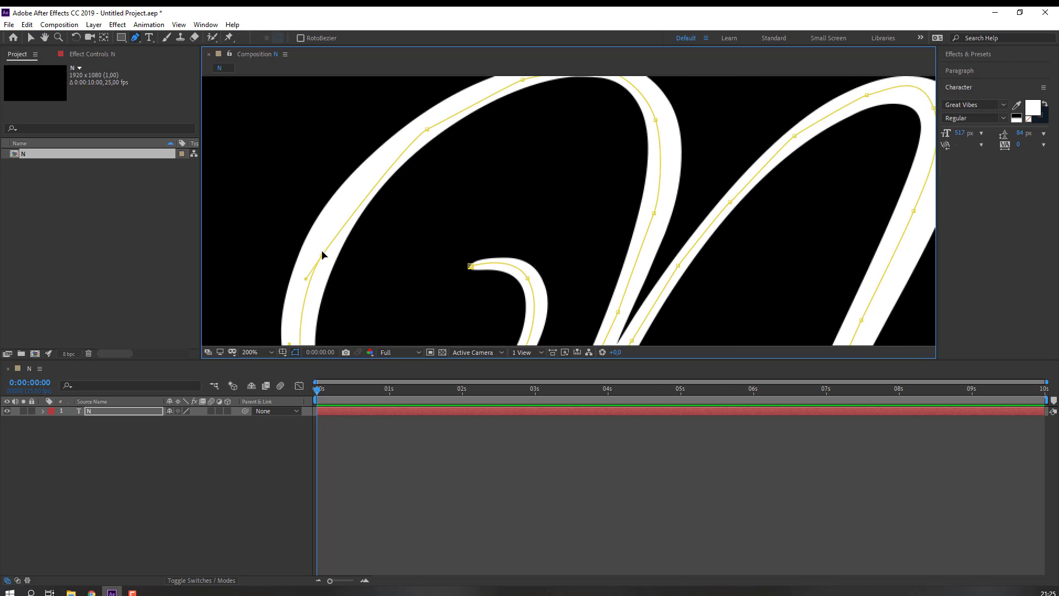
pyautogui.moveTo(322, 253); pyautogui.dragTo(318, 242)
pyautogui.moveTo(428, 130); pyautogui.dragTo(425, 127)
pyautogui.moveTo(523, 85); pyautogui.dragTo(281, 141)
pyautogui.moveTo(419, 302); pyautogui.dragTo(400, 154)
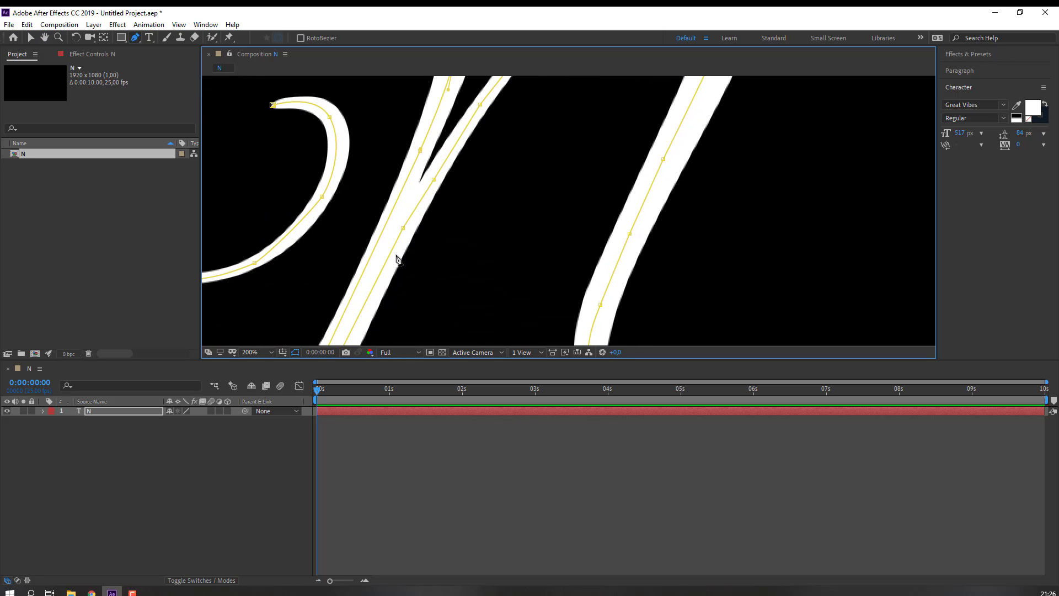
pyautogui.press(',')
pyautogui.click(31, 37)
pyautogui.press(',')
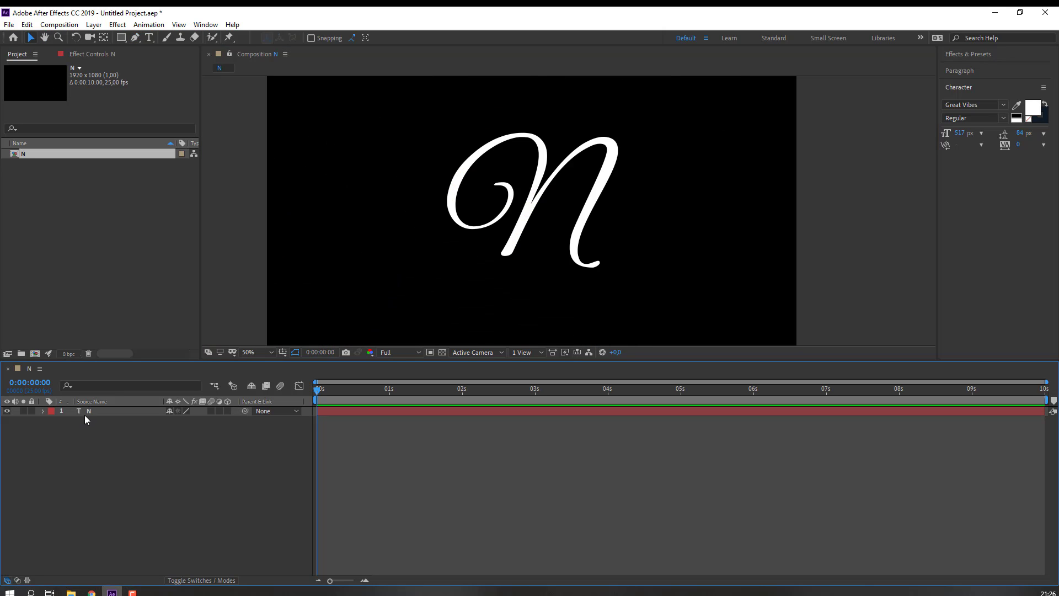
# Find the Generate category's Stroke effect and apply it to the N text layer.
pyautogui.click(86, 414)
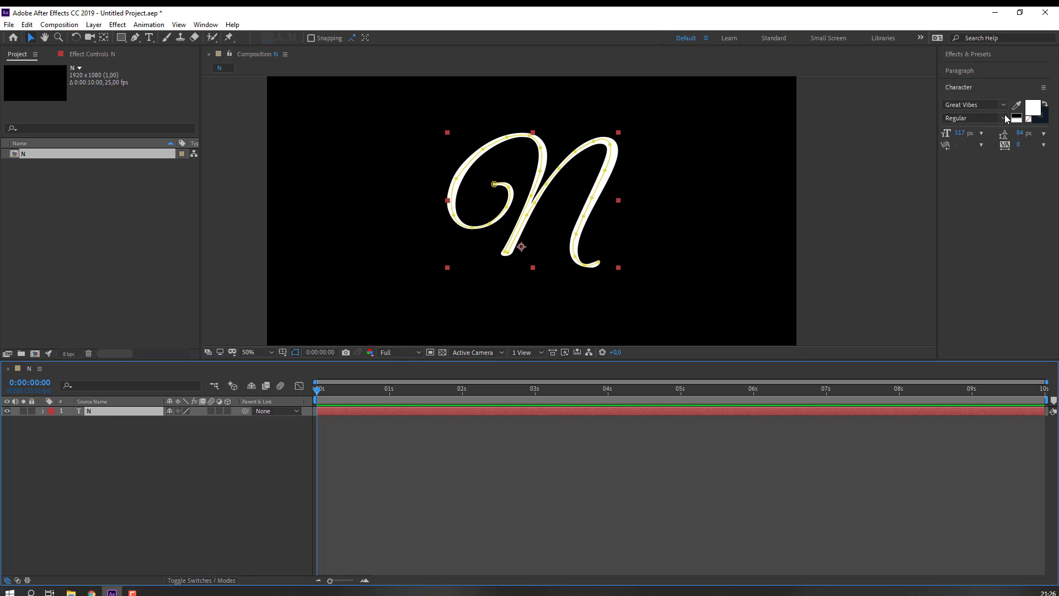
pyautogui.click(968, 54)
pyautogui.click(975, 69)
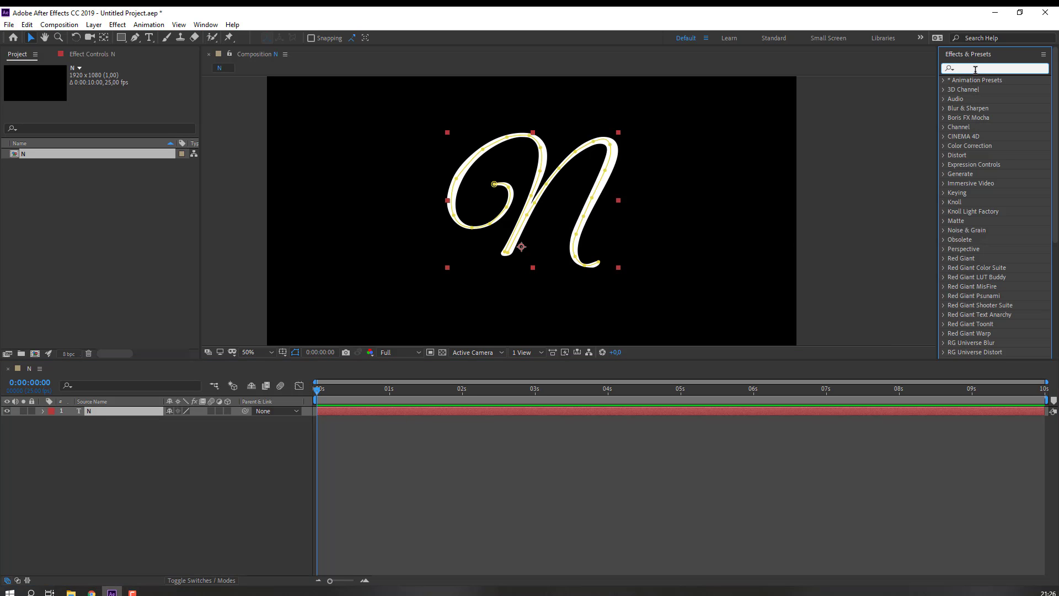
pyautogui.write('stroke')
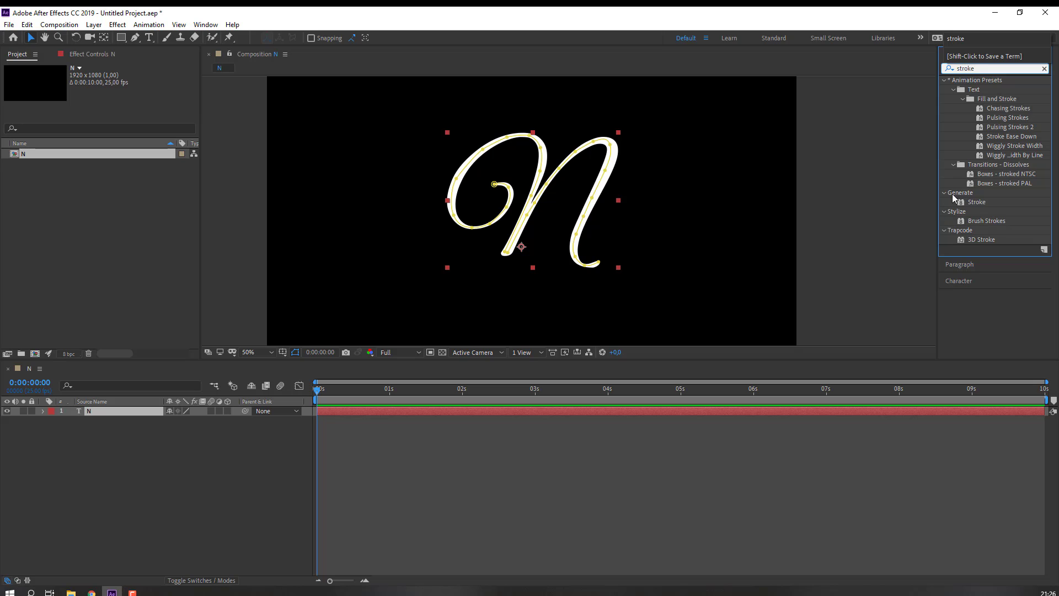
pyautogui.click(959, 195)
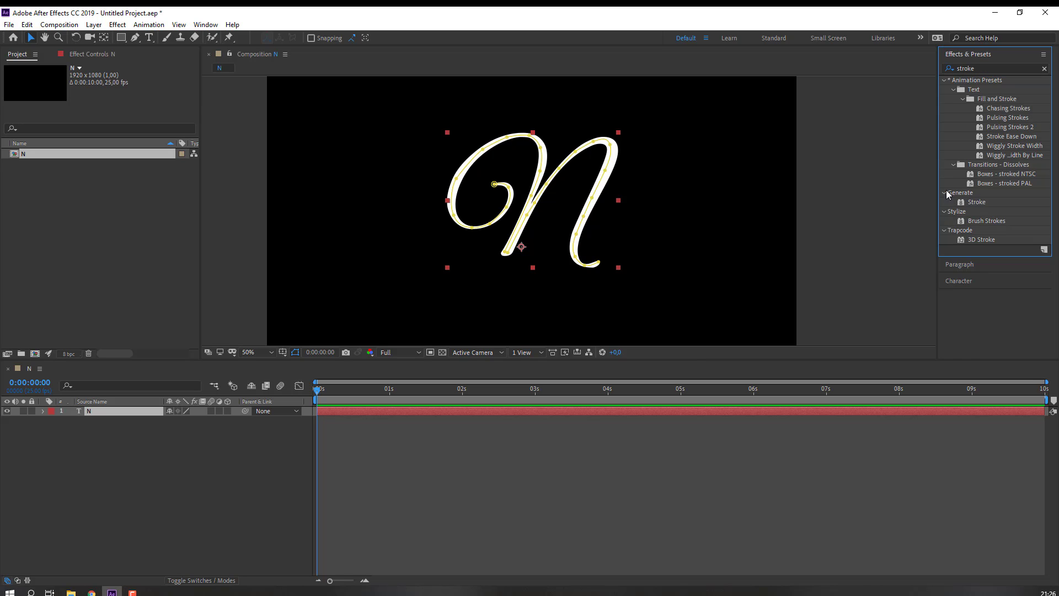
pyautogui.click(976, 203)
pyautogui.moveTo(981, 203)
pyautogui.mouseDown()
pyautogui.moveTo(220, 420)
pyautogui.moveTo(93, 414)
pyautogui.mouseUp()
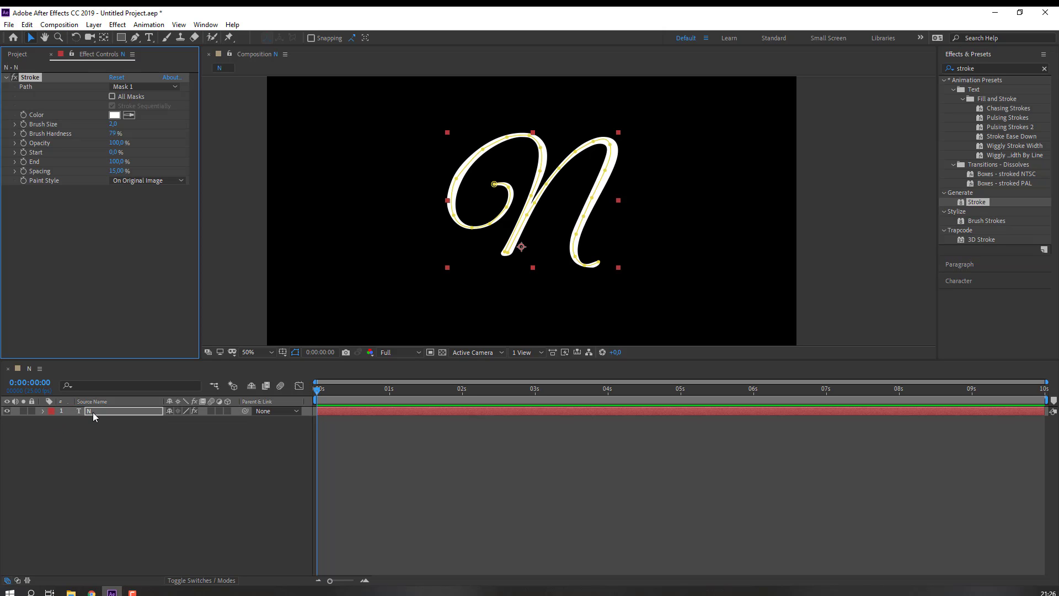
# Enable All Masks for the Stroke effect and set its Paint Style to Reveal Original Image.
pyautogui.click(112, 97)
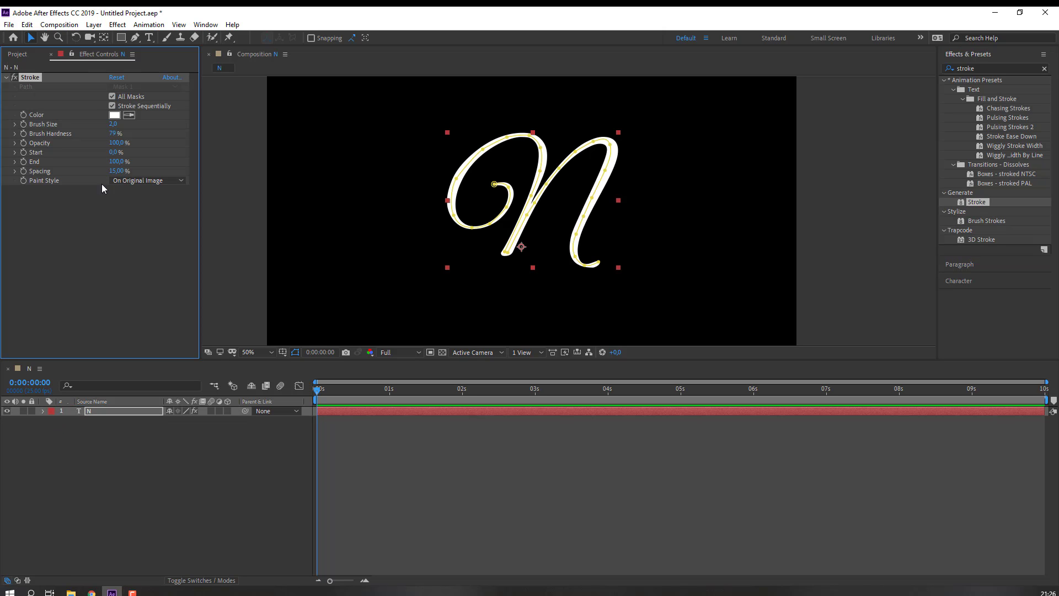
pyautogui.click(120, 183)
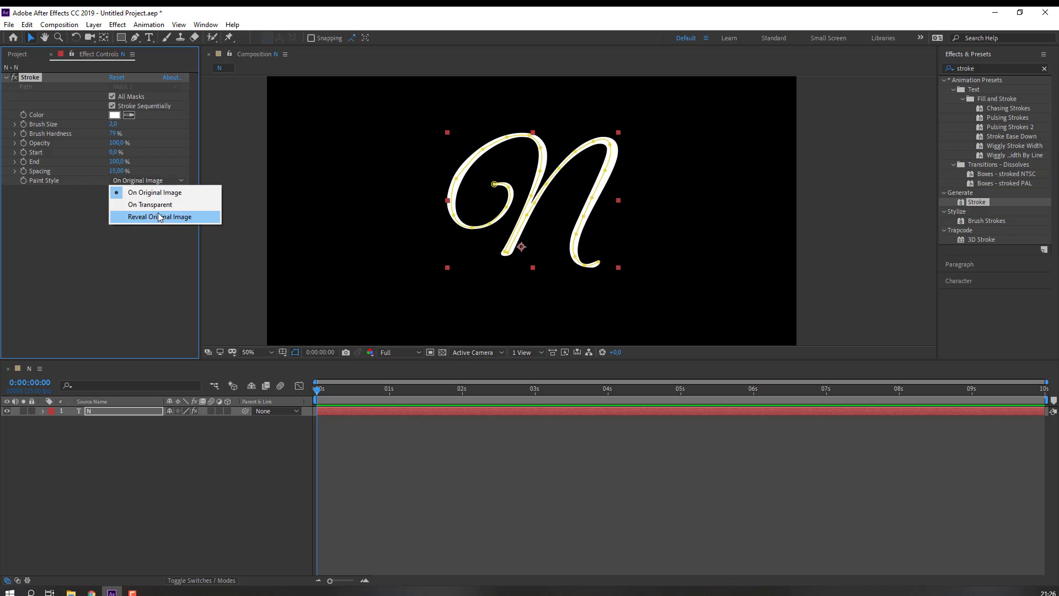
pyautogui.click(166, 217)
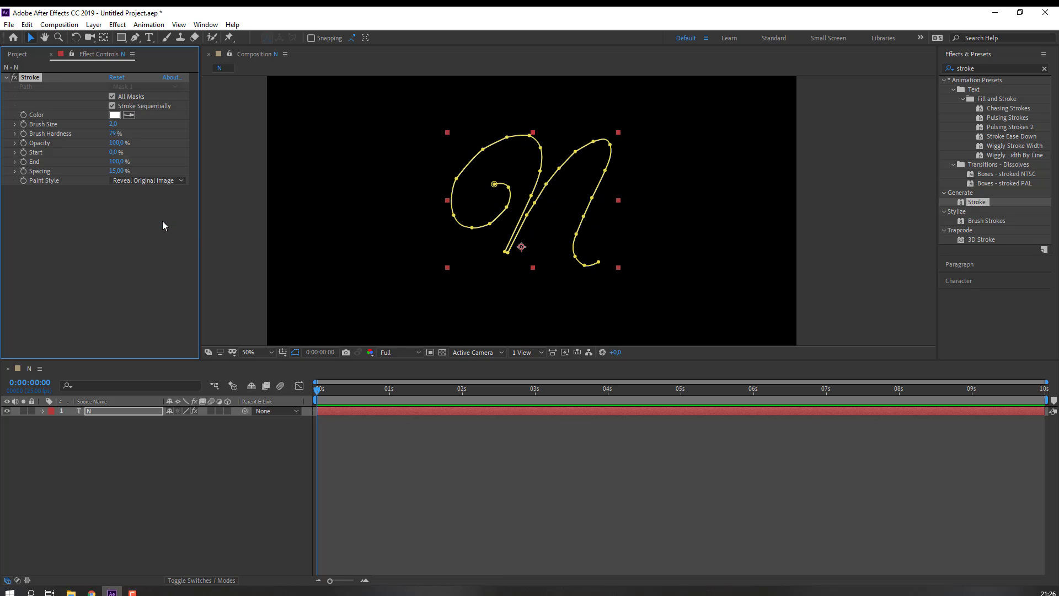
# Set the Stroke's Brush Size to 30 and check that the whole letter is covered.
pyautogui.scroll(4, 497, 187)
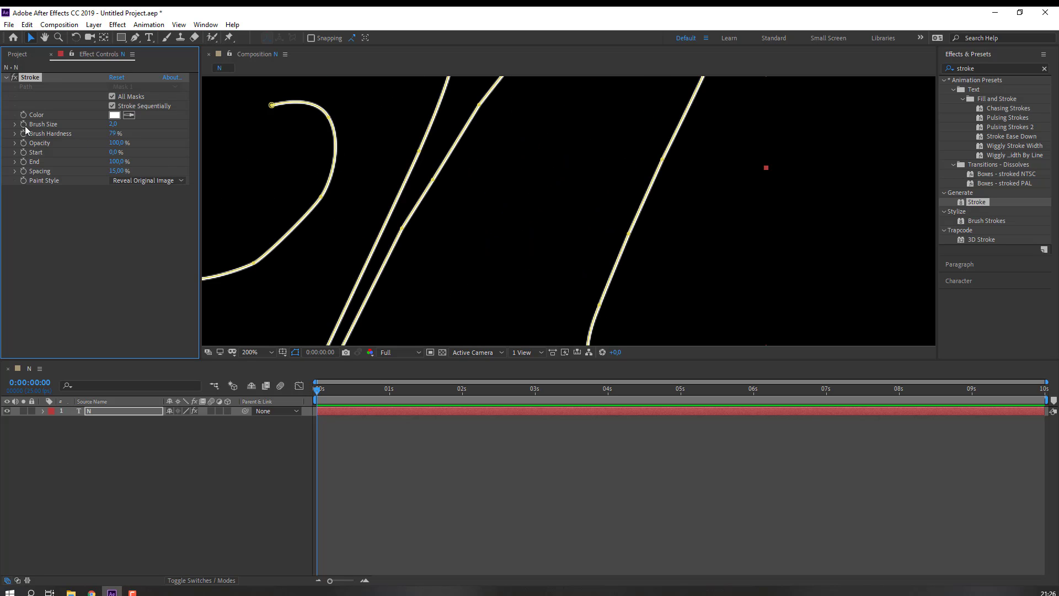
pyautogui.moveTo(113, 126); pyautogui.dragTo(244, 127)
pyautogui.scroll(-1, 544, 194)
pyautogui.moveTo(592, 169); pyautogui.dragTo(535, 215)
pyautogui.click(115, 127)
pyautogui.write('30')
pyautogui.click(110, 238)
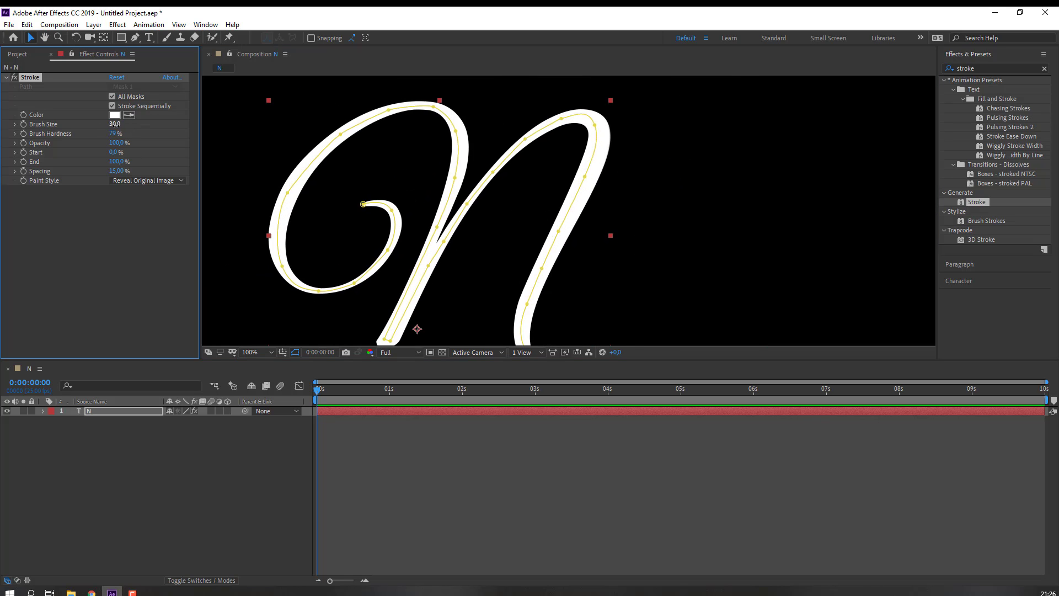
pyautogui.moveTo(368, 278); pyautogui.dragTo(389, 230)
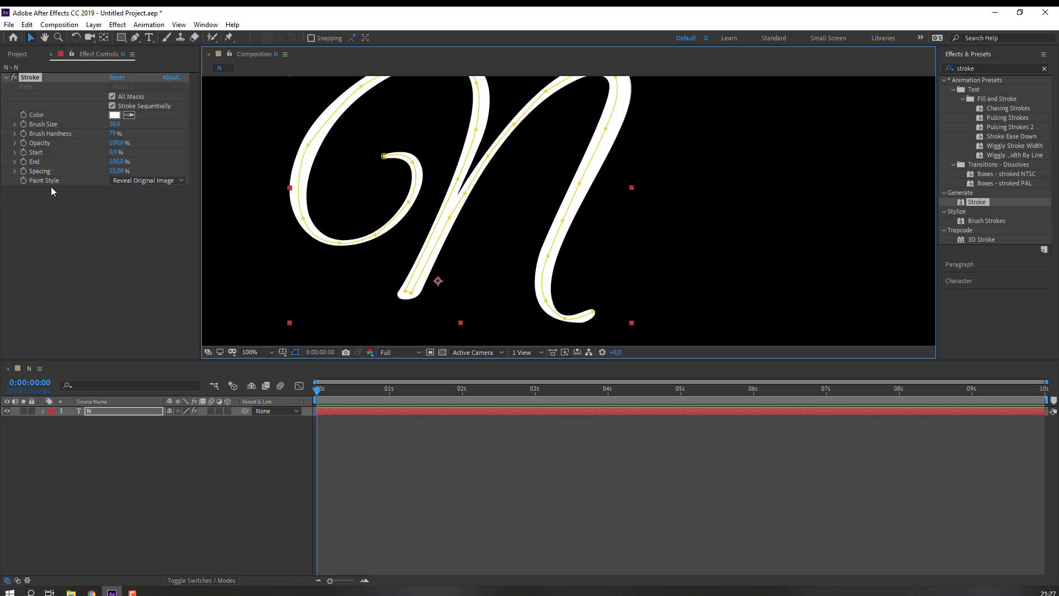
# Keyframe the Stroke's End from 0% at the start to 100% at 0:00:01:00 and preview the animation.
pyautogui.click(117, 161)
pyautogui.write('0')
pyautogui.press('Return')
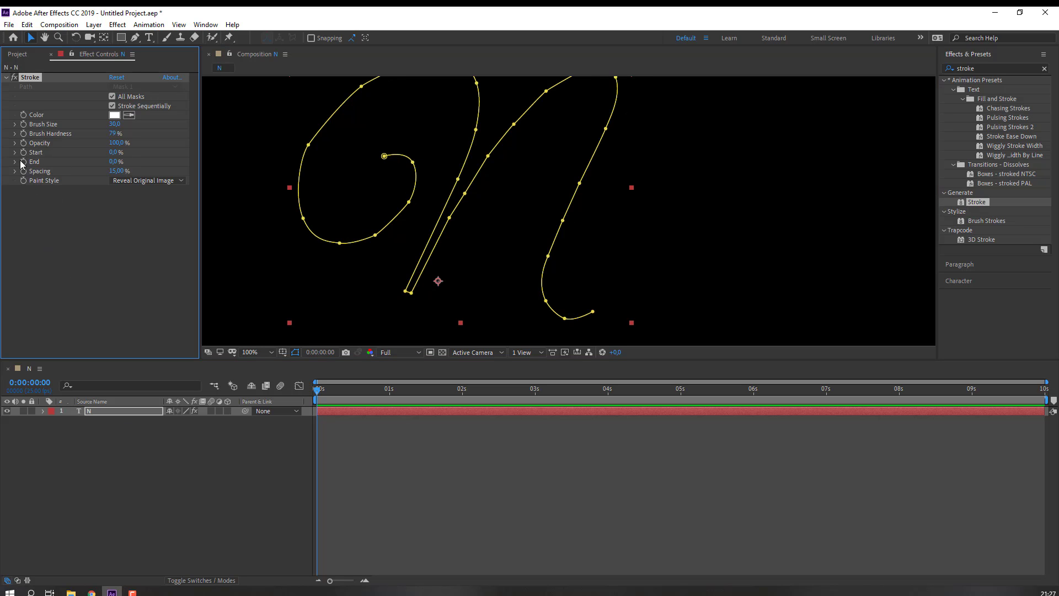
pyautogui.moveTo(329, 387); pyautogui.dragTo(390, 390)
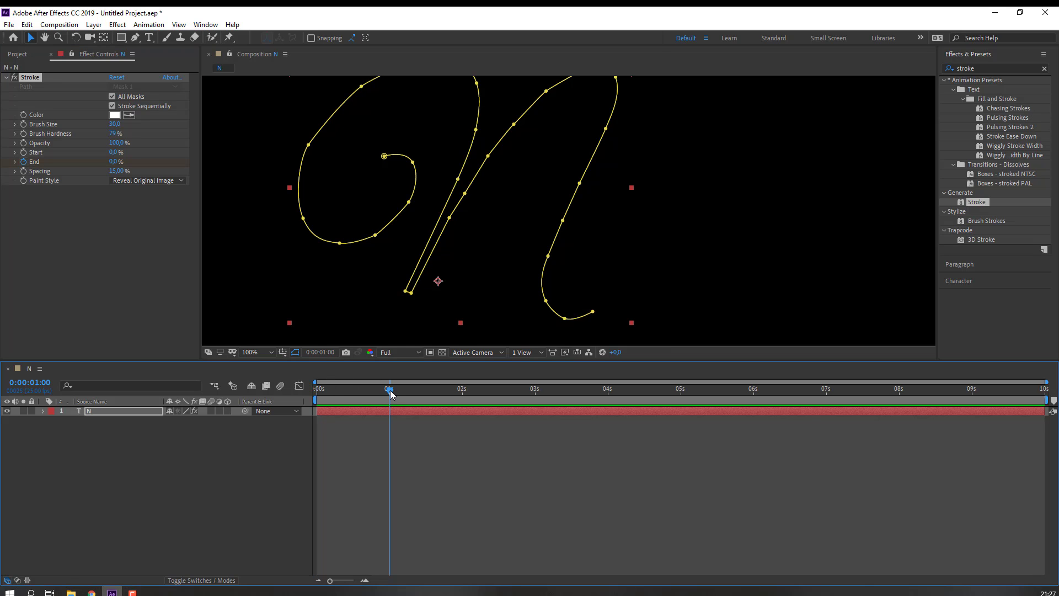
pyautogui.click(112, 161)
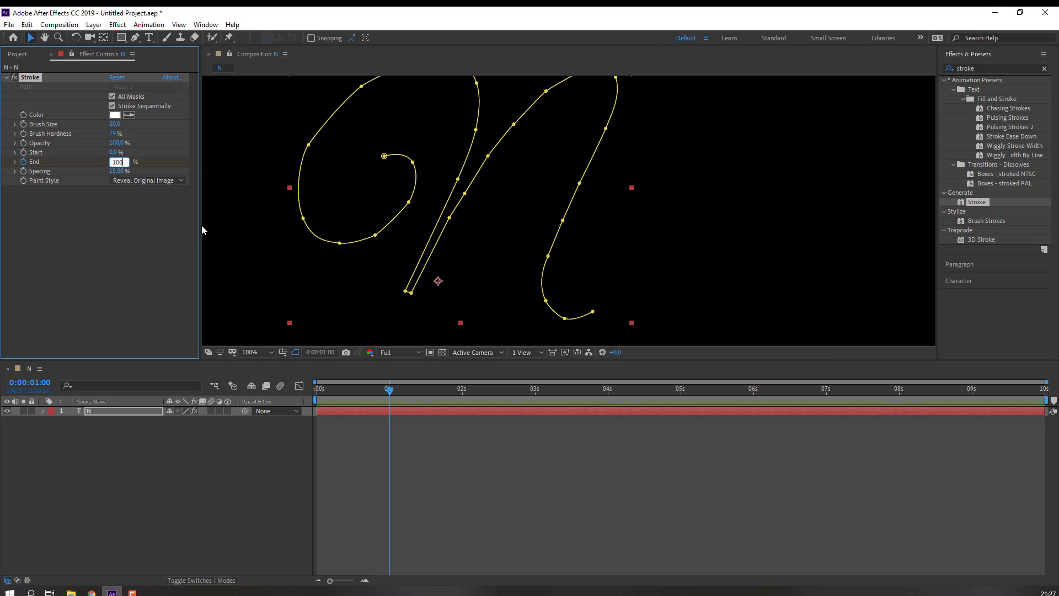
pyautogui.press('Return')
pyautogui.press('space')
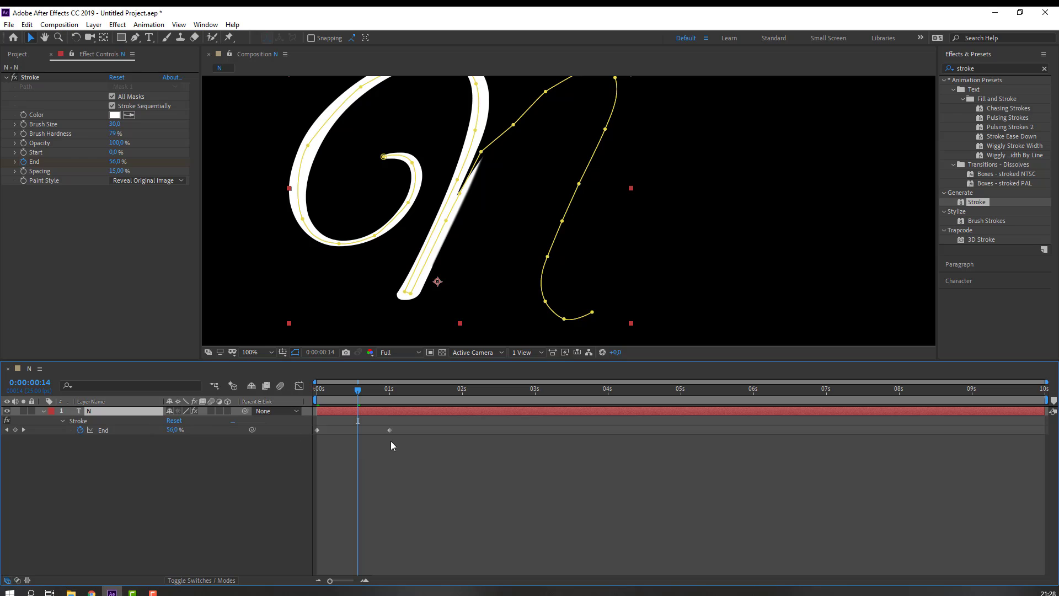
# Apply Easy Ease to both End keyframes.
pyautogui.moveTo(409, 421); pyautogui.dragTo(312, 436)
pyautogui.rightClick(316, 433)
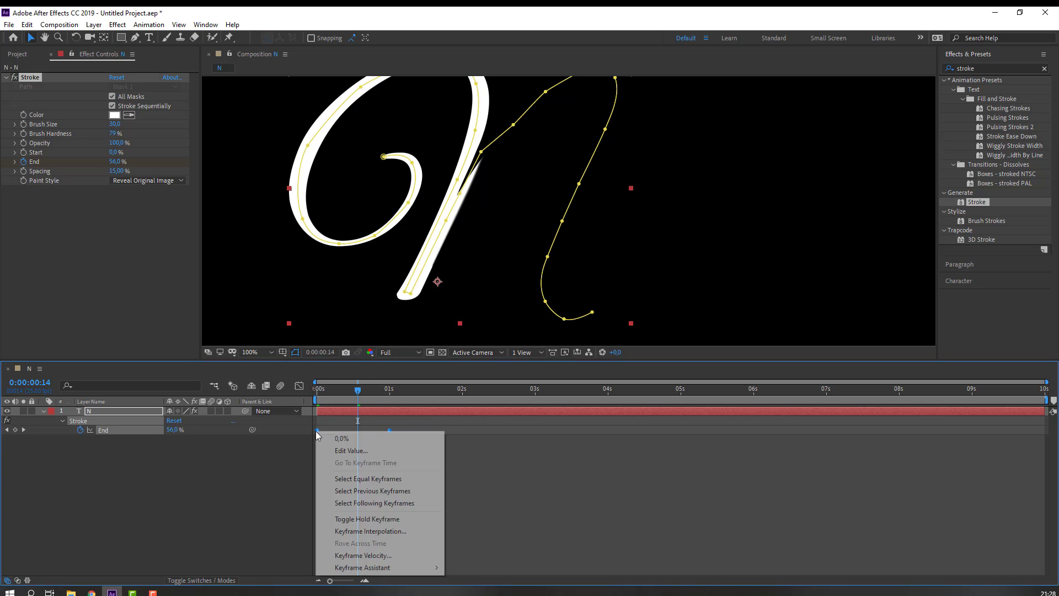
pyautogui.moveTo(398, 568)
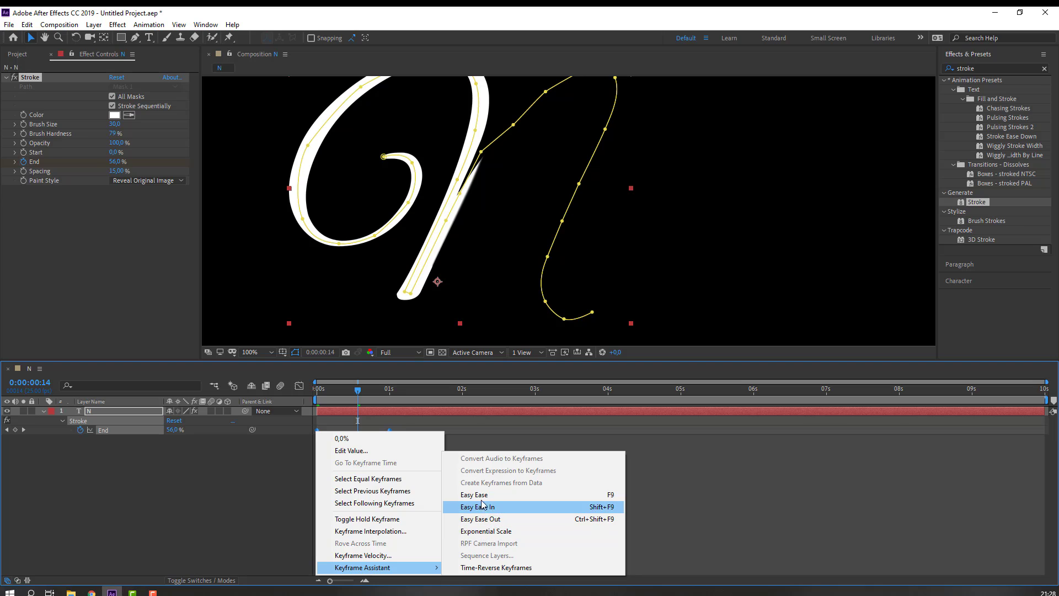
pyautogui.click(479, 505)
# Lengthen the first End keyframe's outgoing ease in the speed graph and preview the animation.
pyautogui.click(300, 388)
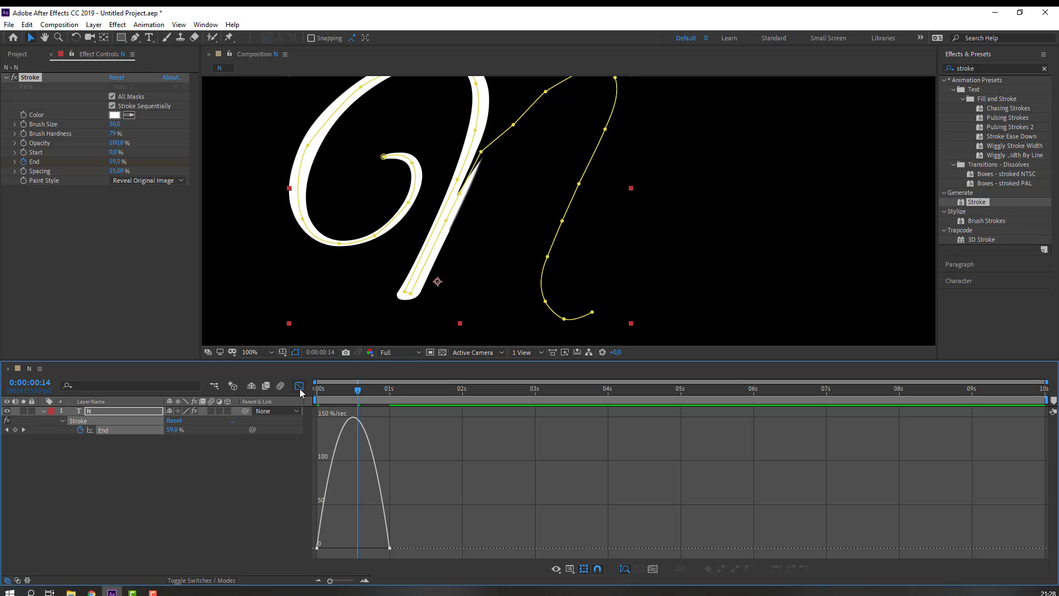
pyautogui.click(318, 548)
pyautogui.moveTo(329, 548); pyautogui.dragTo(348, 548)
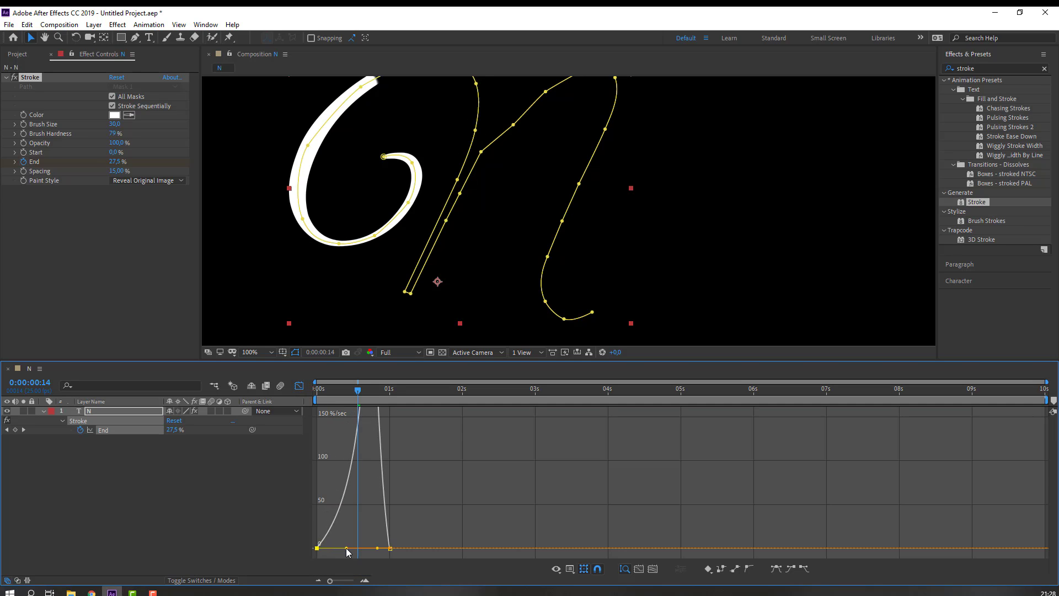
pyautogui.press('space')
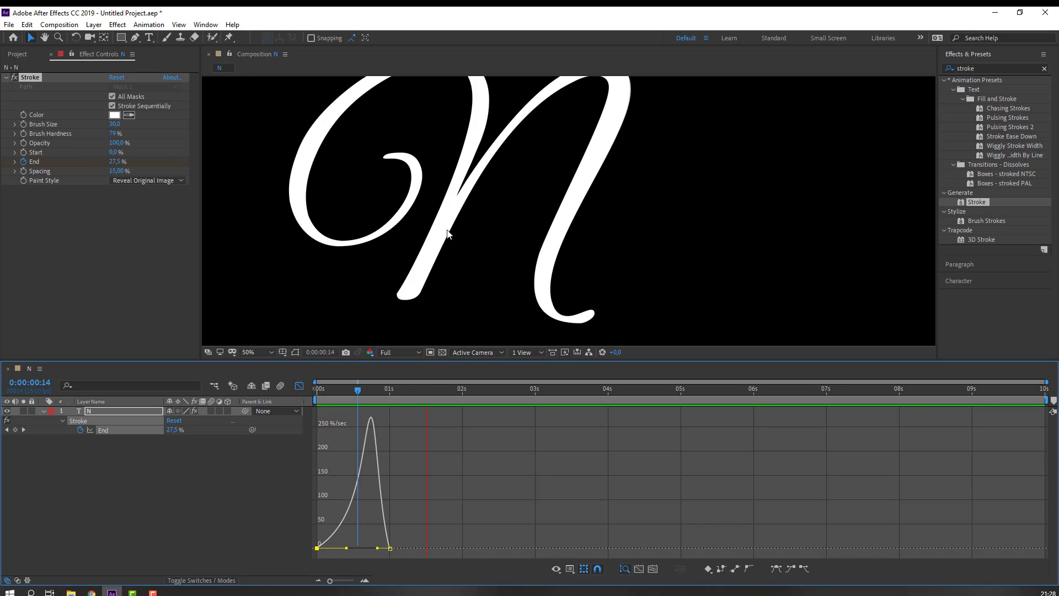
pyautogui.press('space')
# Lengthen the last End keyframe's incoming ease in the speed graph, preview the result, and close the graph.
pyautogui.click(371, 551)
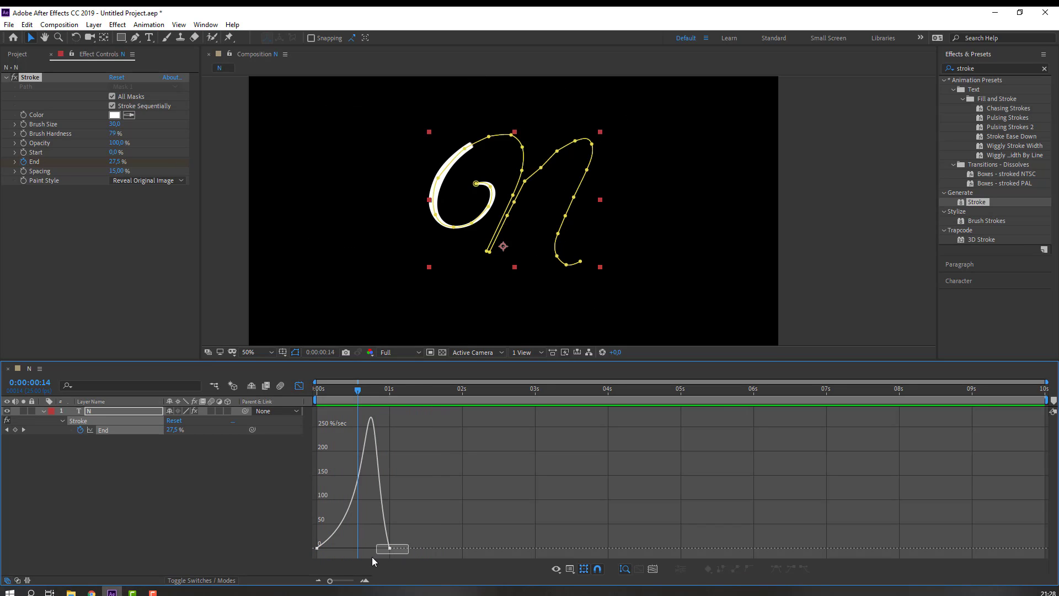
pyautogui.moveTo(371, 557); pyautogui.dragTo(371, 549)
pyautogui.press('space')
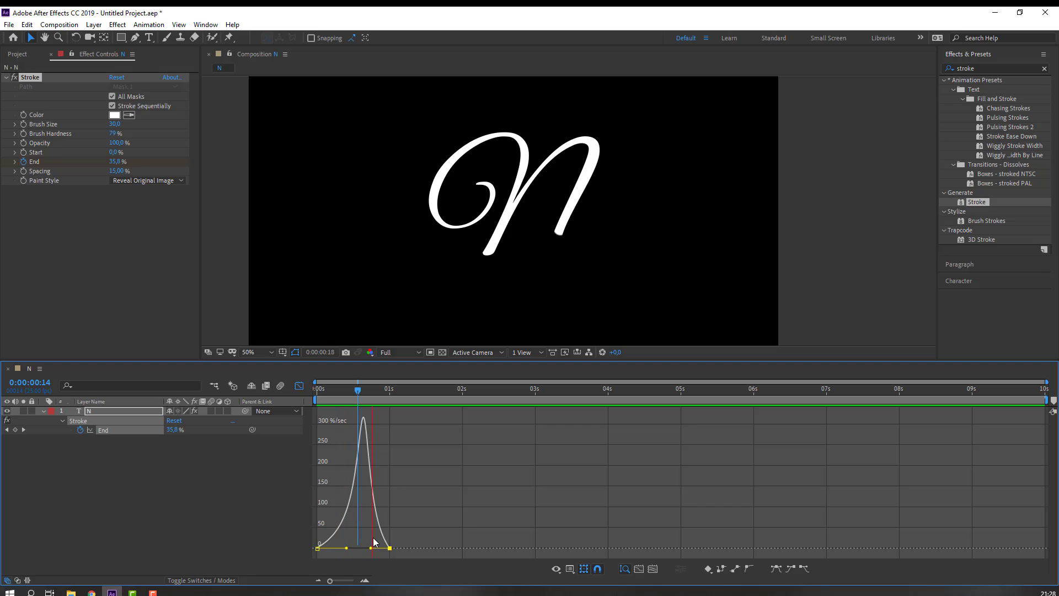
pyautogui.press('space')
pyautogui.click(299, 386)
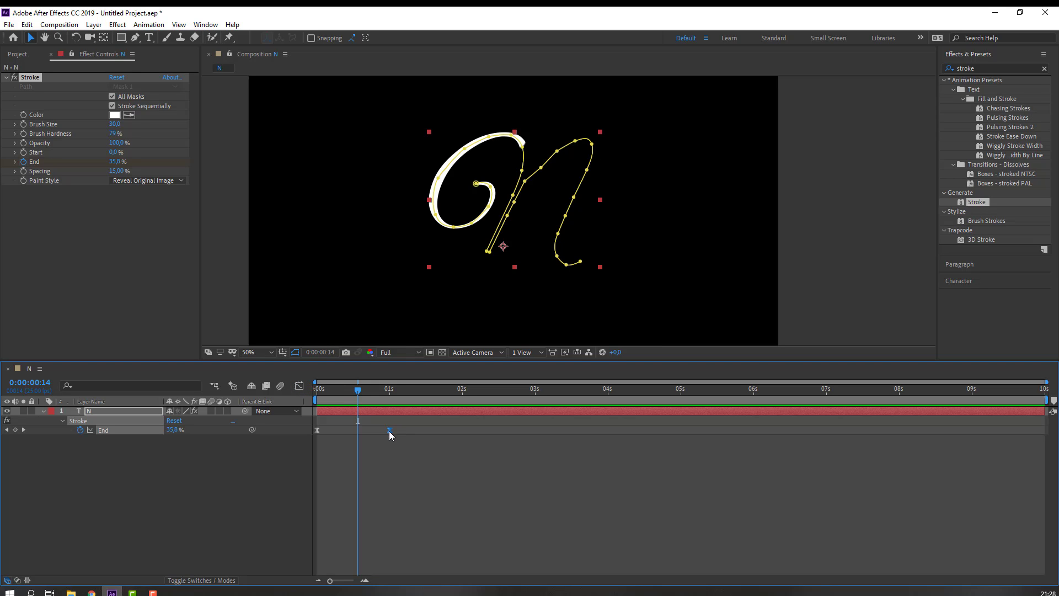
# Move the last End keyframe to about 0:00:01:10 and preview the slower reveal.
pyautogui.moveTo(389, 431); pyautogui.dragTo(418, 431)
pyautogui.press('space')
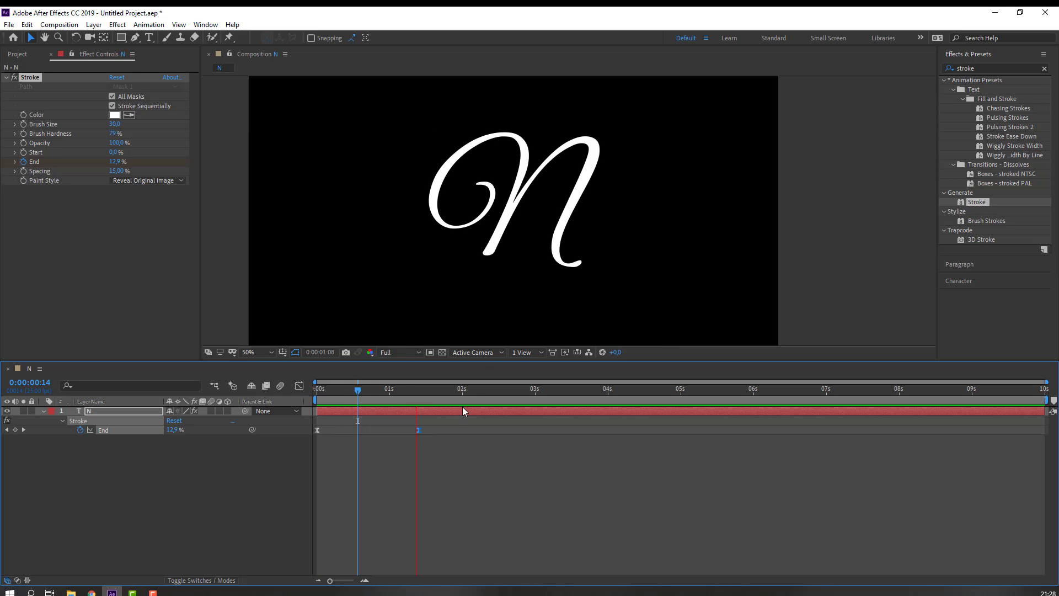
pyautogui.press('space')
# Lengthen the last End keyframe's incoming ease in the speed graph, preview it, close the graph, and set the time to 0:00:01:16.
pyautogui.click(300, 386)
pyautogui.moveTo(393, 549); pyautogui.dragTo(350, 548)
pyautogui.press('space')
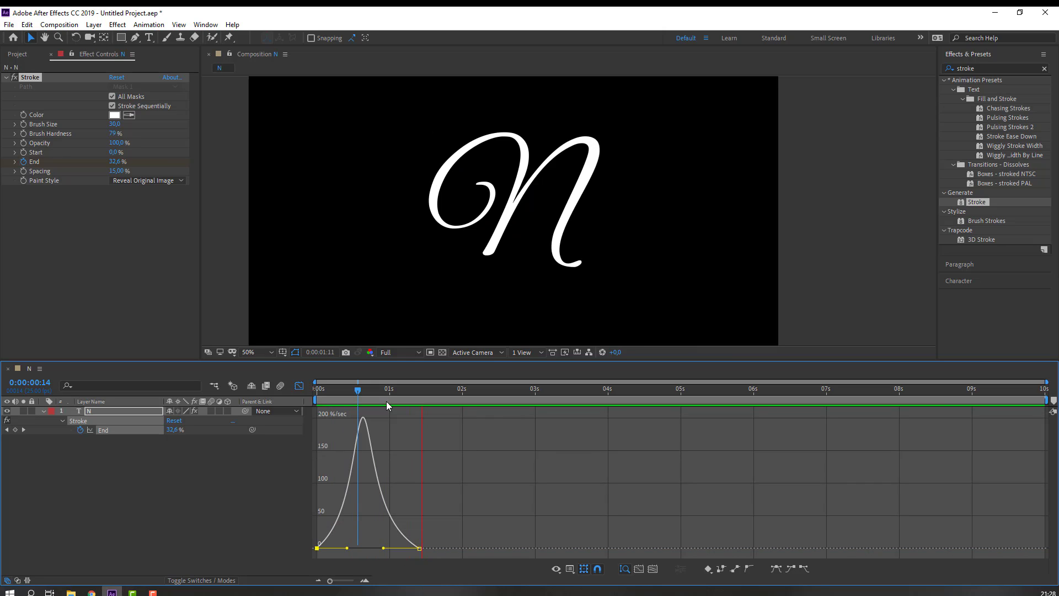
pyautogui.press('space')
pyautogui.hotkey('shift', 'F3')
pyautogui.moveTo(421, 429); pyautogui.dragTo(436, 429)
pyautogui.press('space')
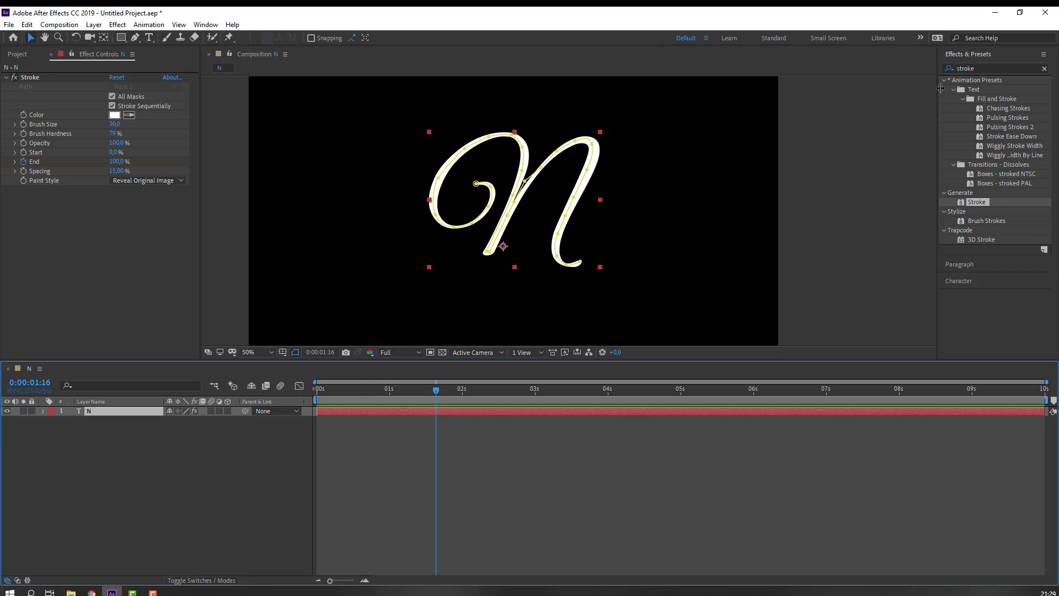
# Find the Fill effect and apply it to the N text layer.
pyautogui.click(955, 71)
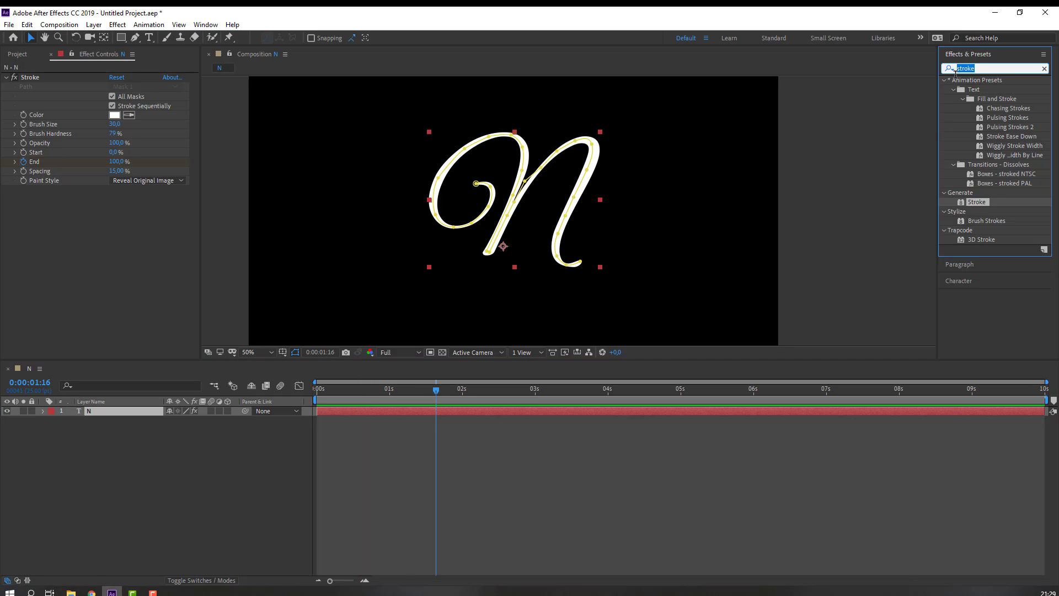
pyautogui.write('fill')
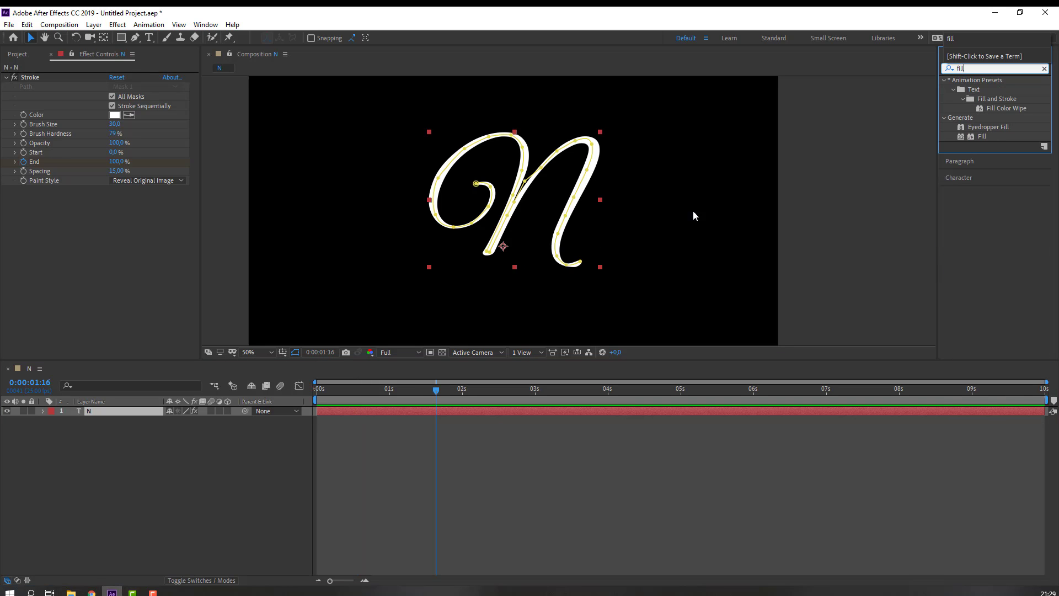
pyautogui.moveTo(985, 138); pyautogui.dragTo(91, 410)
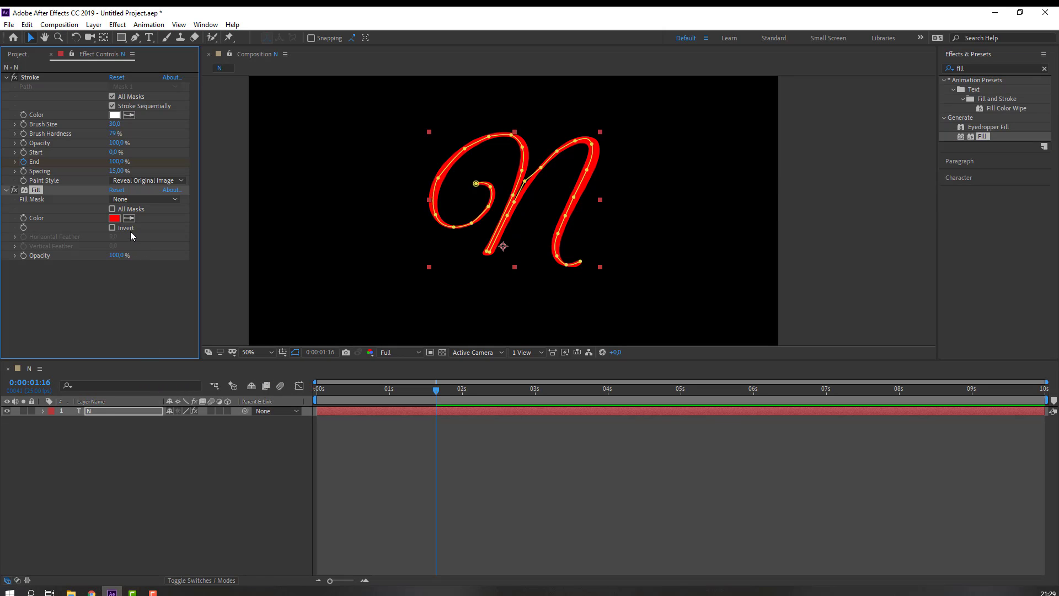
# Set the Fill effect's color to a soft light blue, close to 71AFD7.
pyautogui.click(115, 218)
pyautogui.click(267, 424)
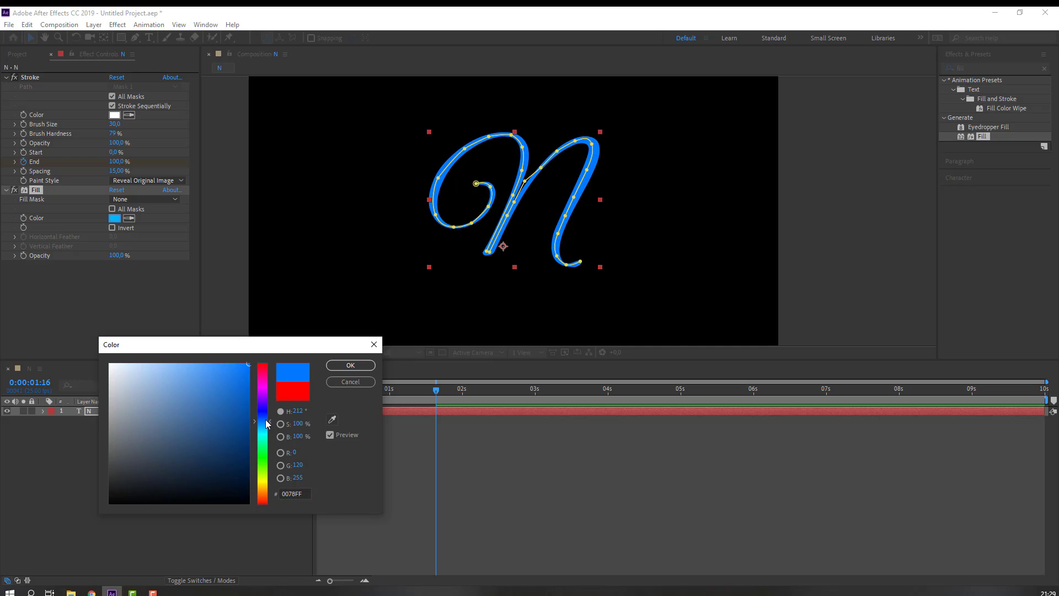
pyautogui.click(177, 400)
pyautogui.click(175, 385)
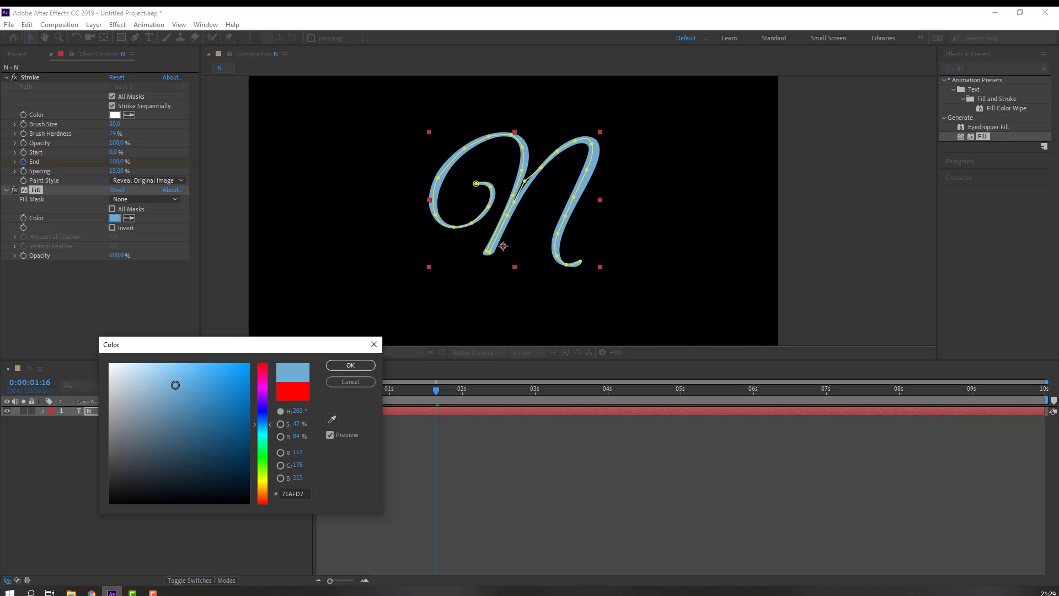
pyautogui.moveTo(271, 427); pyautogui.dragTo(268, 422)
pyautogui.click(350, 365)
pyautogui.press('.')
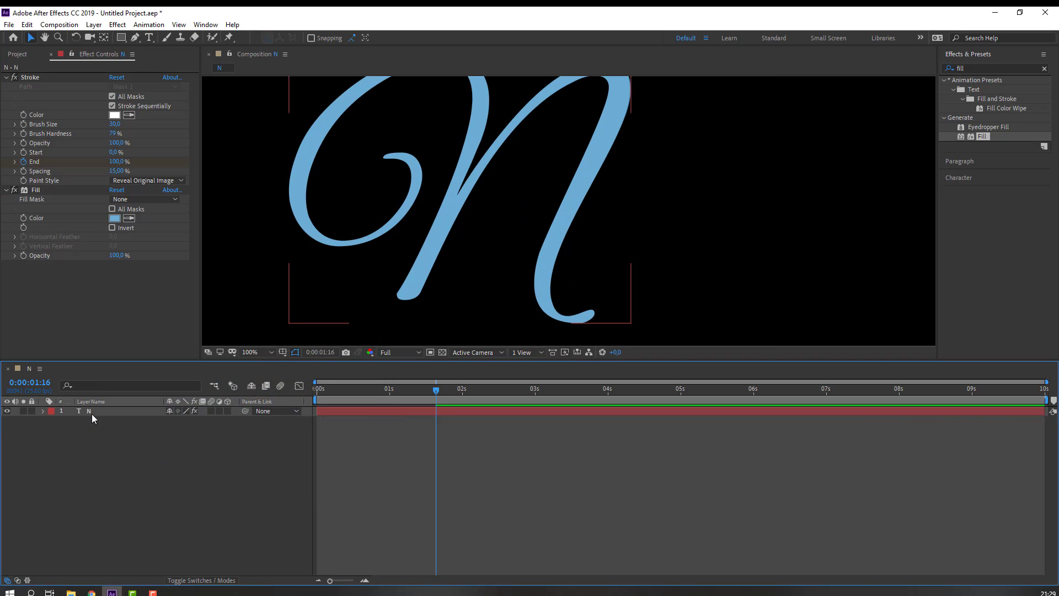
# Duplicate the N layer and shift the copy about 5 frames later in the timeline.
pyautogui.click(92, 414)
pyautogui.hotkey('ctrl', 'd')
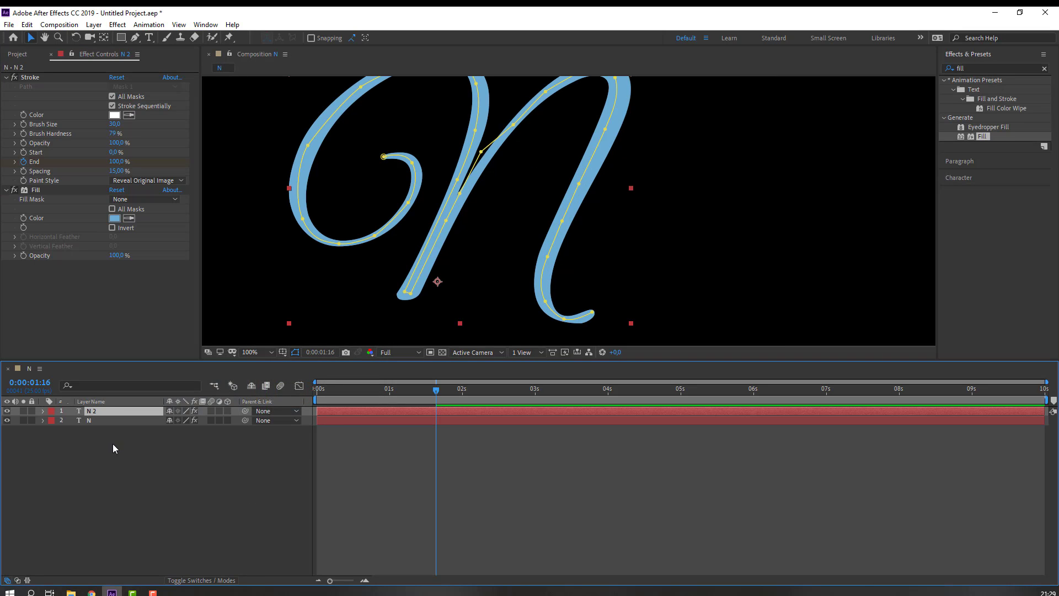
pyautogui.press('Home')
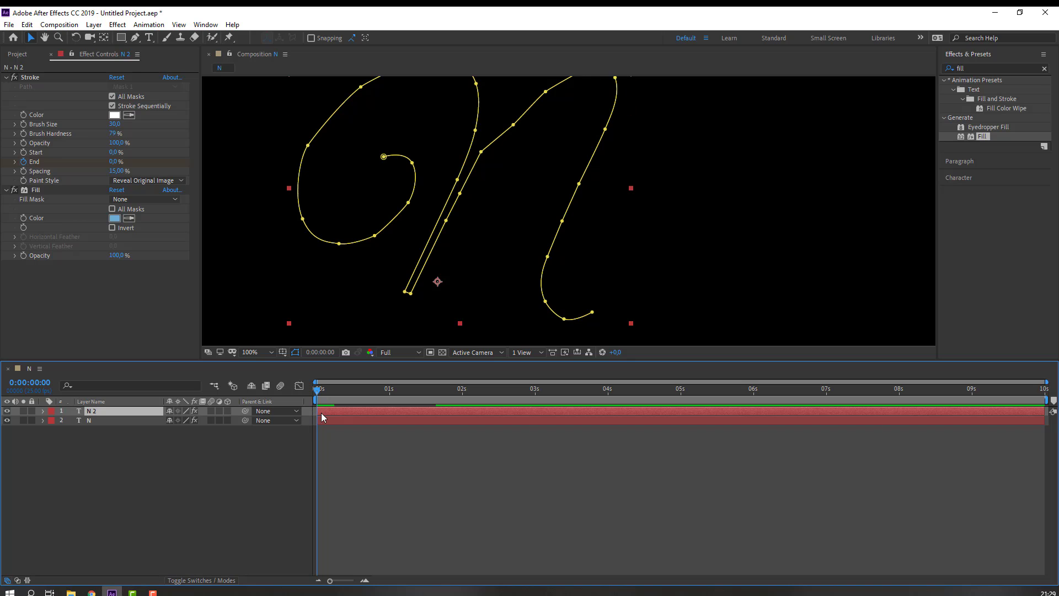
pyautogui.moveTo(322, 414)
pyautogui.mouseDown()
pyautogui.moveTo(341, 413)
pyautogui.moveTo(343, 393)
pyautogui.moveTo(363, 392)
pyautogui.mouseUp()
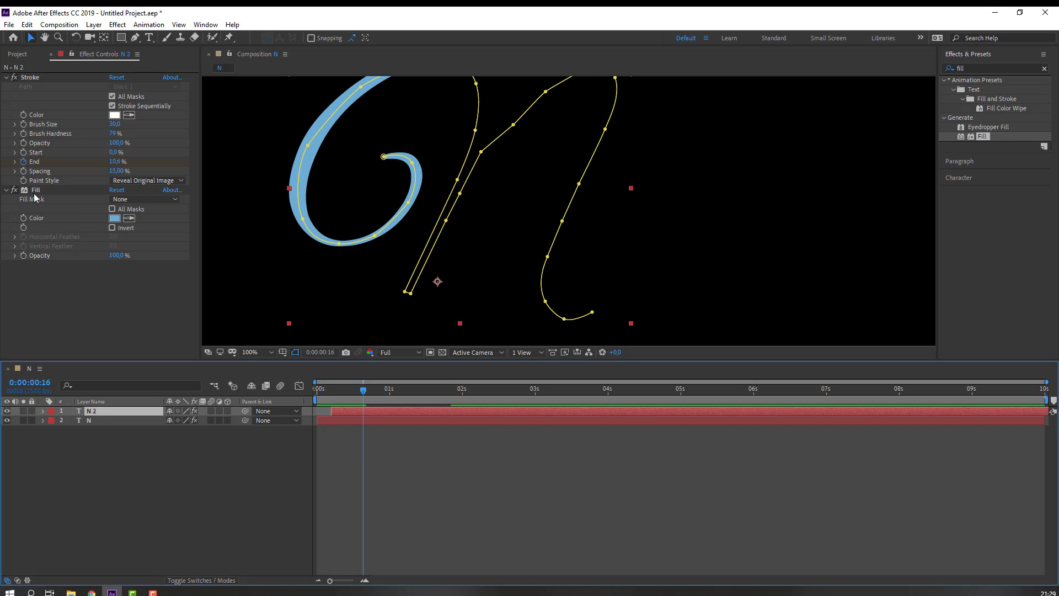
# Set the N 2 layer's Fill color to a soft red and preview the two-color reveal.
pyautogui.click(118, 218)
pyautogui.click(262, 364)
pyautogui.moveTo(183, 380); pyautogui.dragTo(195, 379)
pyautogui.click(350, 366)
pyautogui.click(192, 484)
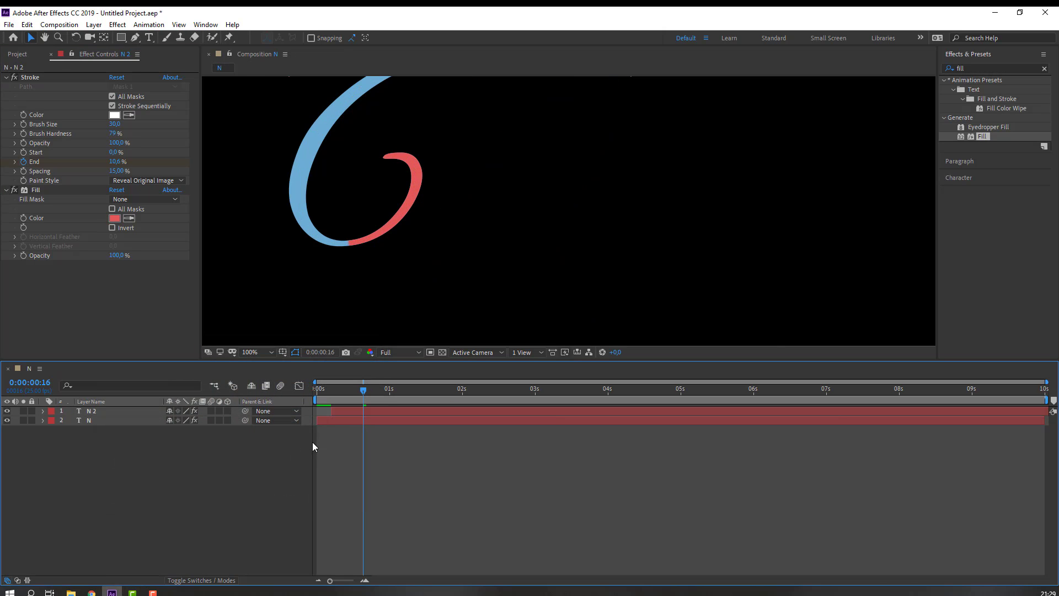
pyautogui.scroll(-1, 398, 201)
pyautogui.press('space')
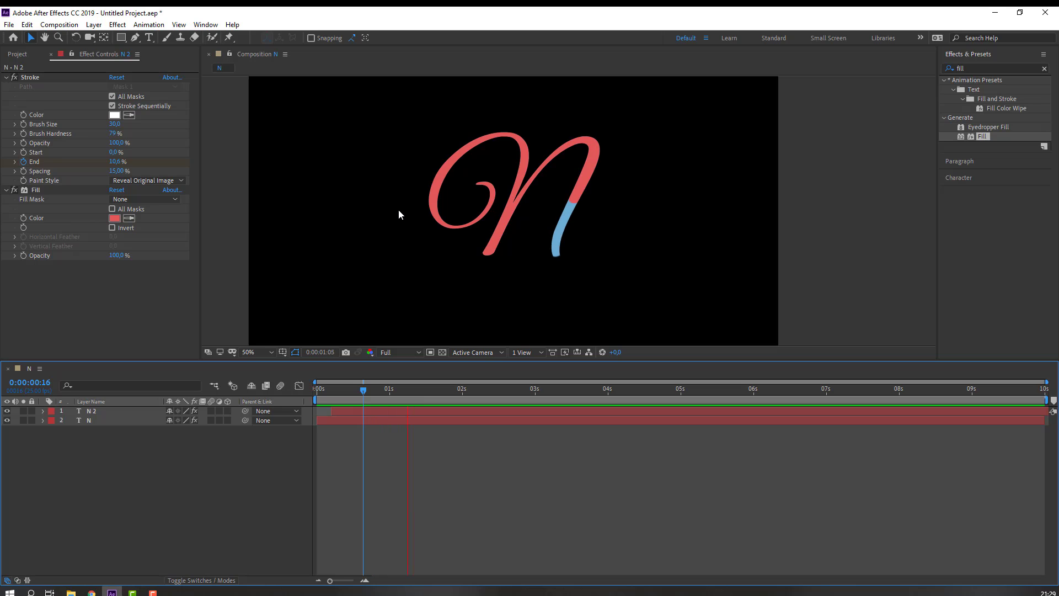
# Duplicate the N 2 layer, starting the copy a few frames later, and set its Fill color to green (59CE82).
pyautogui.click(95, 412)
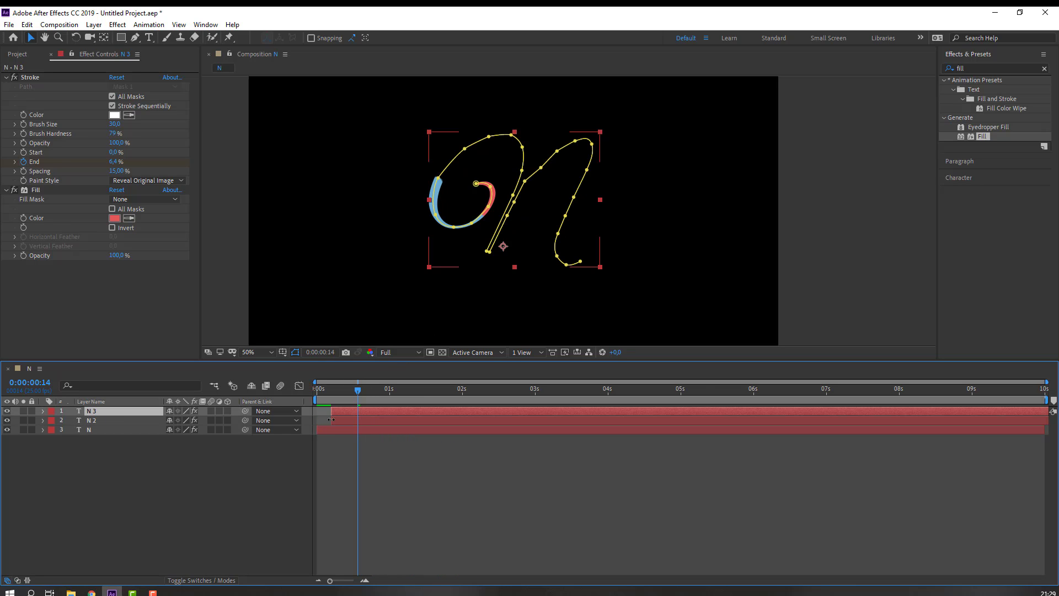
pyautogui.hotkey('ctrl', 'd')
pyautogui.click(115, 219)
pyautogui.click(265, 449)
pyautogui.click(186, 395)
pyautogui.moveTo(186, 394); pyautogui.dragTo(189, 390)
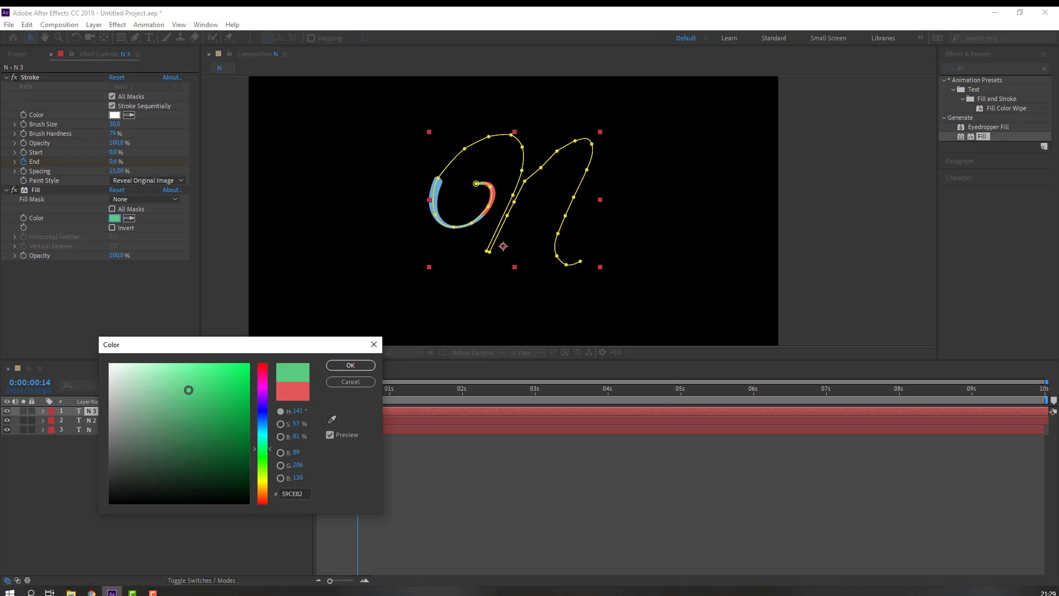
pyautogui.click(350, 365)
pyautogui.click(280, 461)
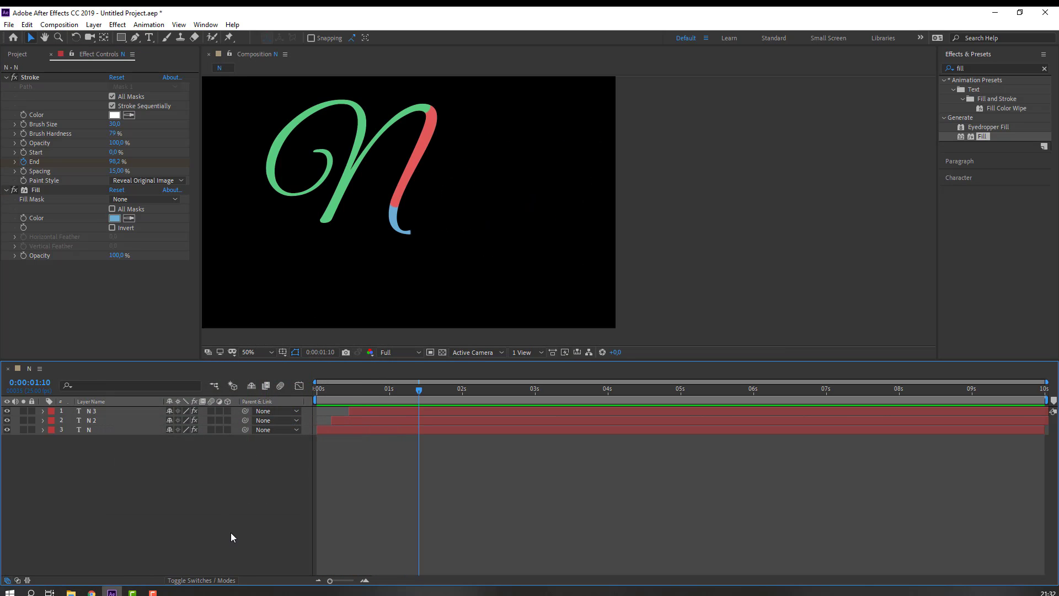
# Draw a wavy path with the Pen tool and a 14 px green stroke, from beyond the composition's right edge to the N's tail.
pyautogui.click(136, 38)
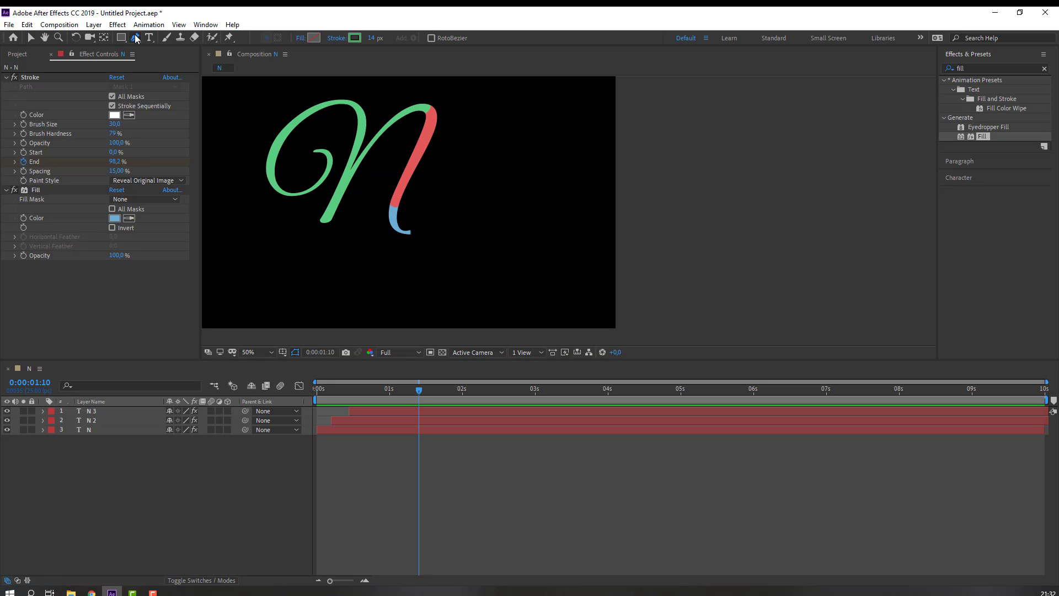
pyautogui.click(686, 194)
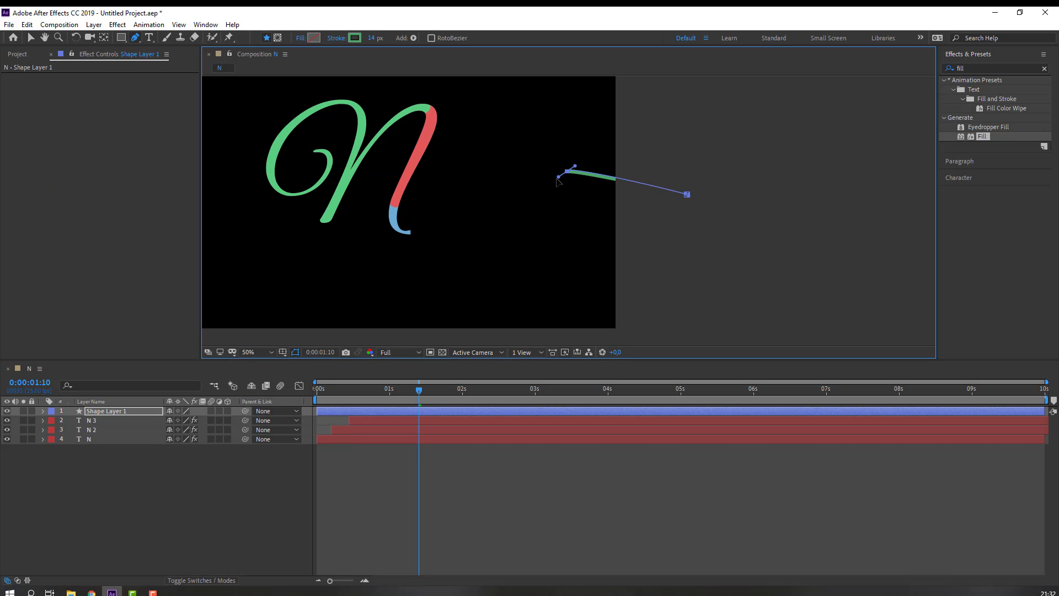
pyautogui.moveTo(567, 171); pyautogui.dragTo(535, 197)
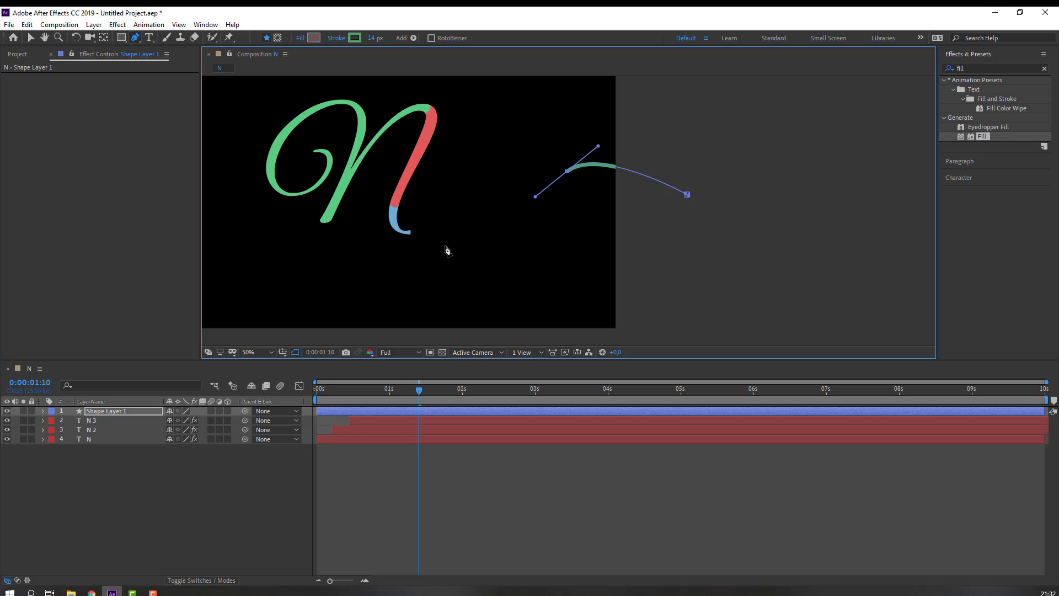
pyautogui.moveTo(440, 246); pyautogui.dragTo(399, 240)
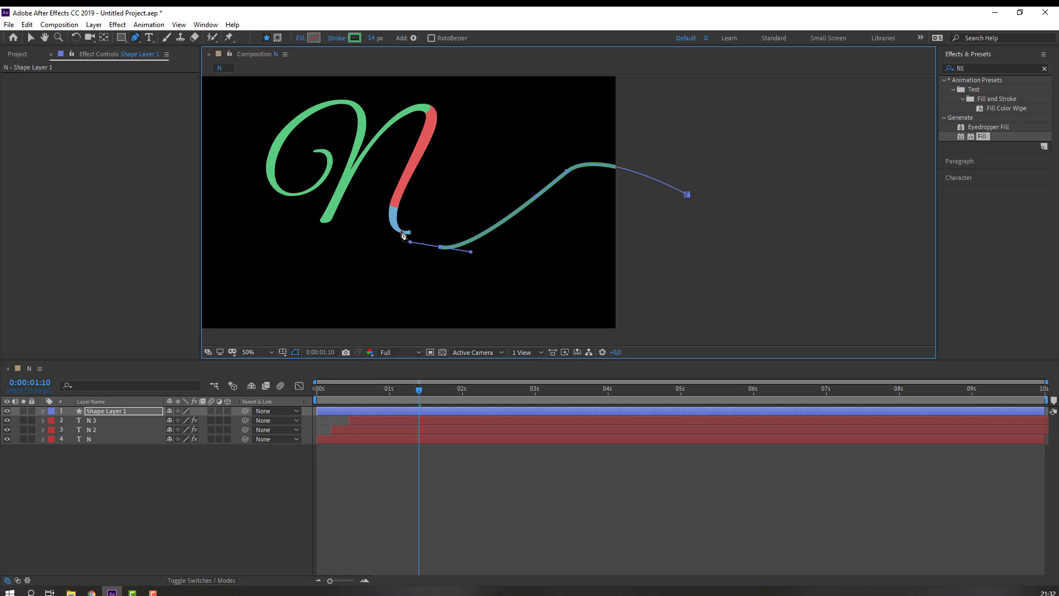
pyautogui.click(402, 234)
pyautogui.click(30, 37)
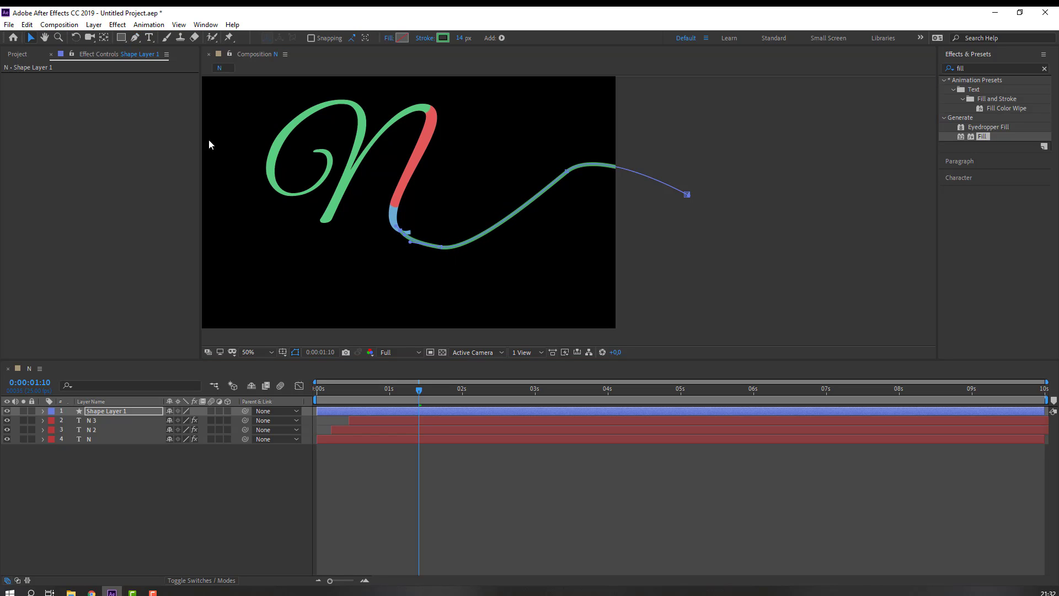
# Set the Line Cap of the new shape's Stroke 1 to Round Cap and inspect the line's end.
pyautogui.press('.')
pyautogui.press('.')
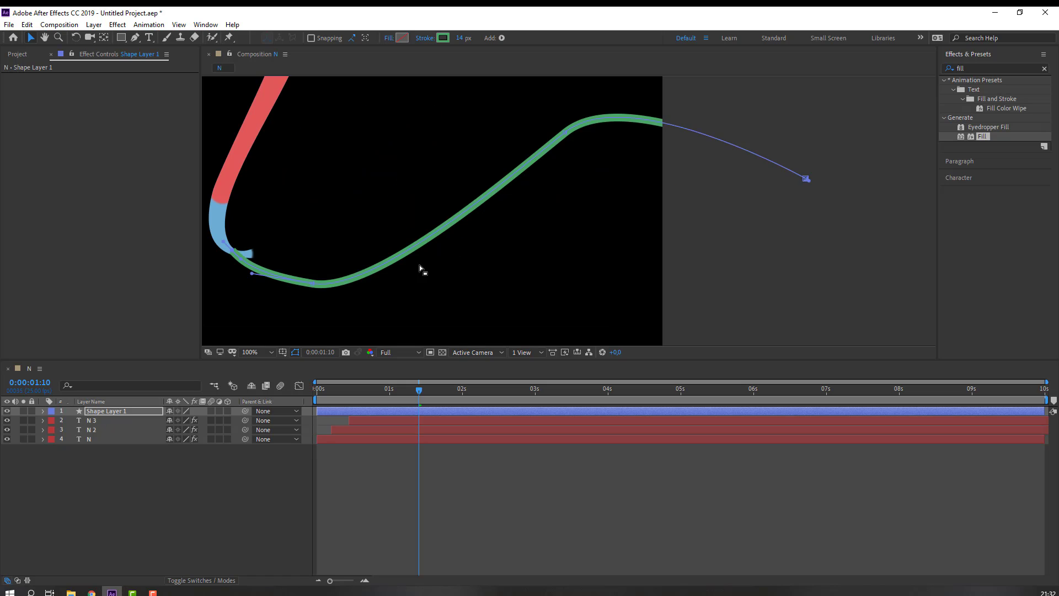
pyautogui.click(88, 411)
pyautogui.click(43, 412)
pyautogui.click(53, 421)
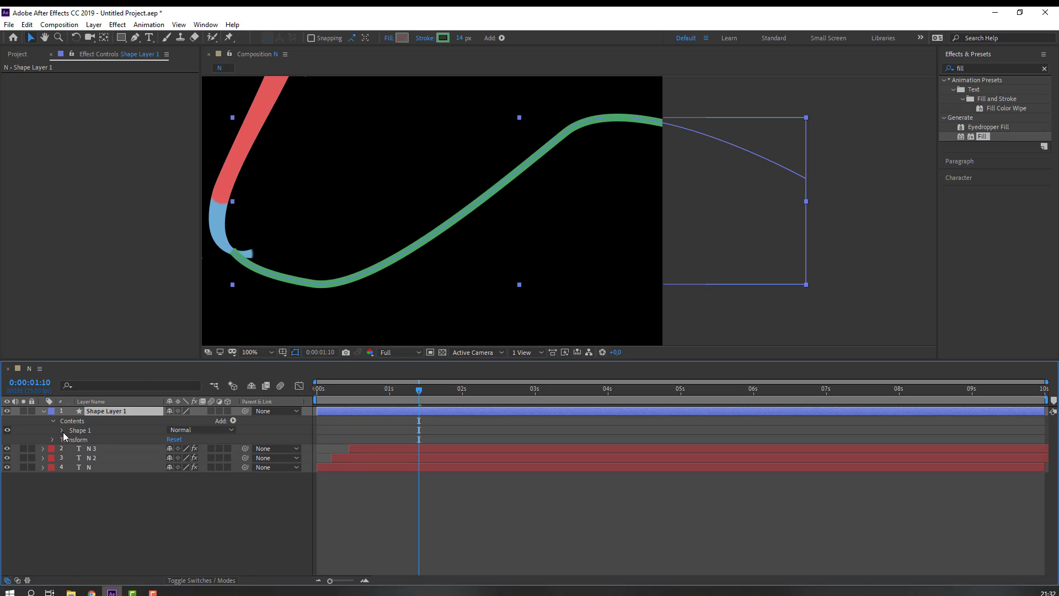
pyautogui.click(62, 431)
pyautogui.click(70, 449)
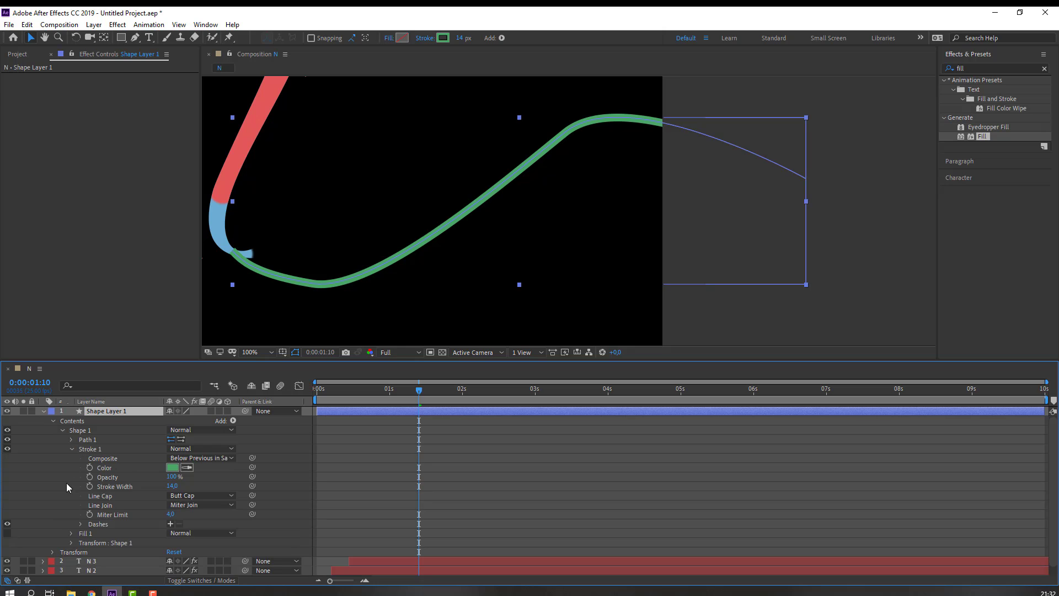
pyautogui.click(202, 496)
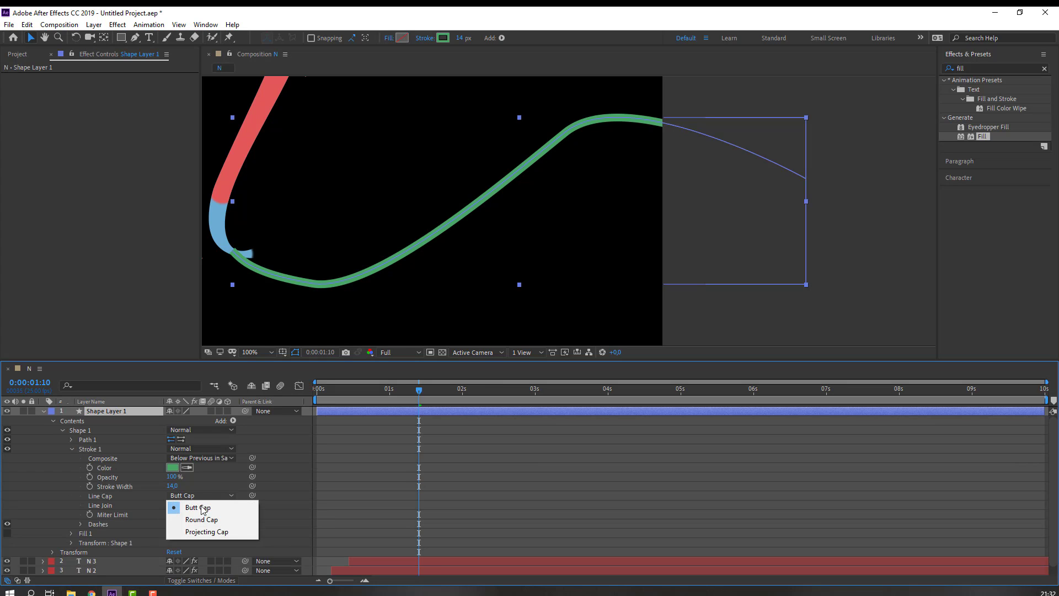
pyautogui.click(202, 520)
pyautogui.scroll(4, 534, 108)
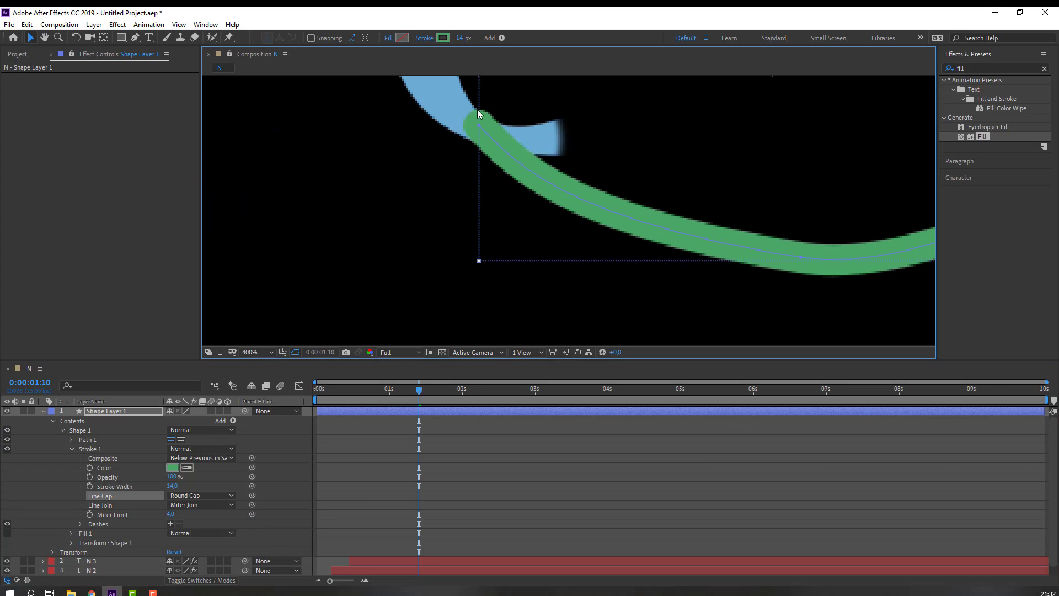
# Switch the line's cap to Butt Cap for comparison and return it to Round Cap.
pyautogui.click(201, 495)
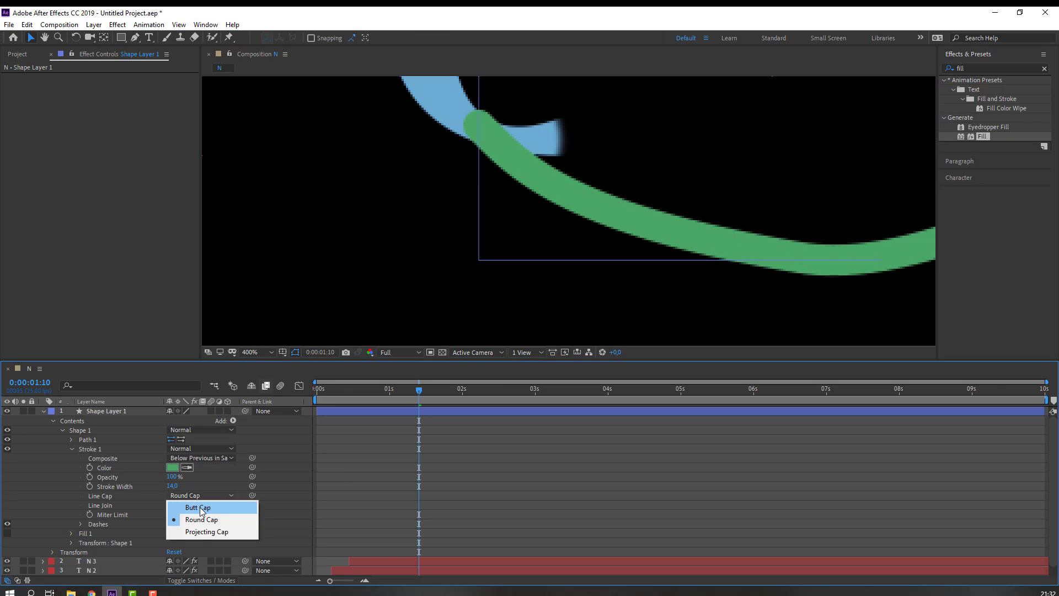
pyautogui.click(202, 506)
pyautogui.click(203, 496)
pyautogui.click(204, 520)
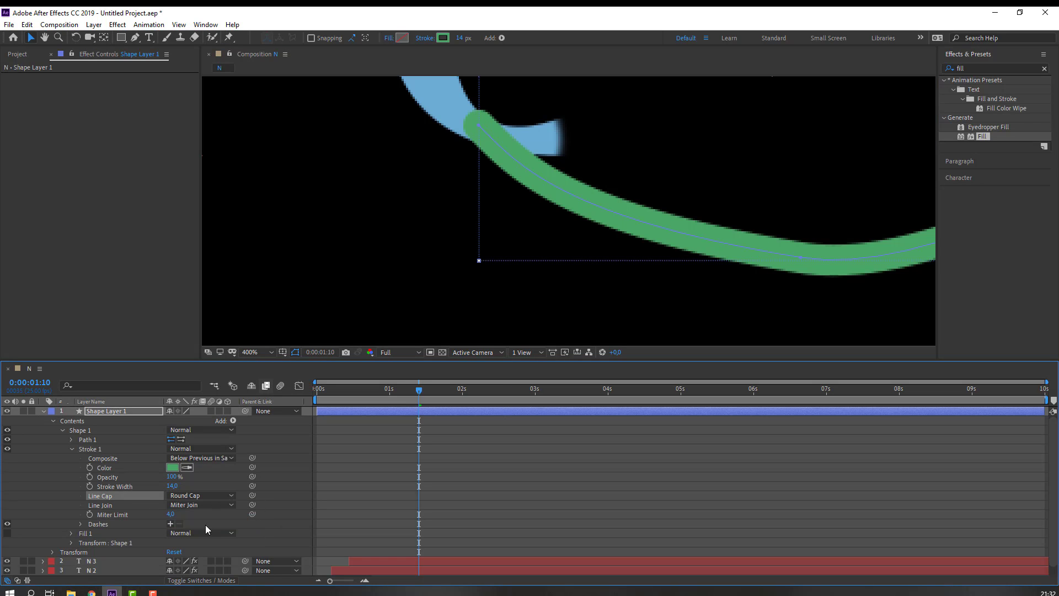
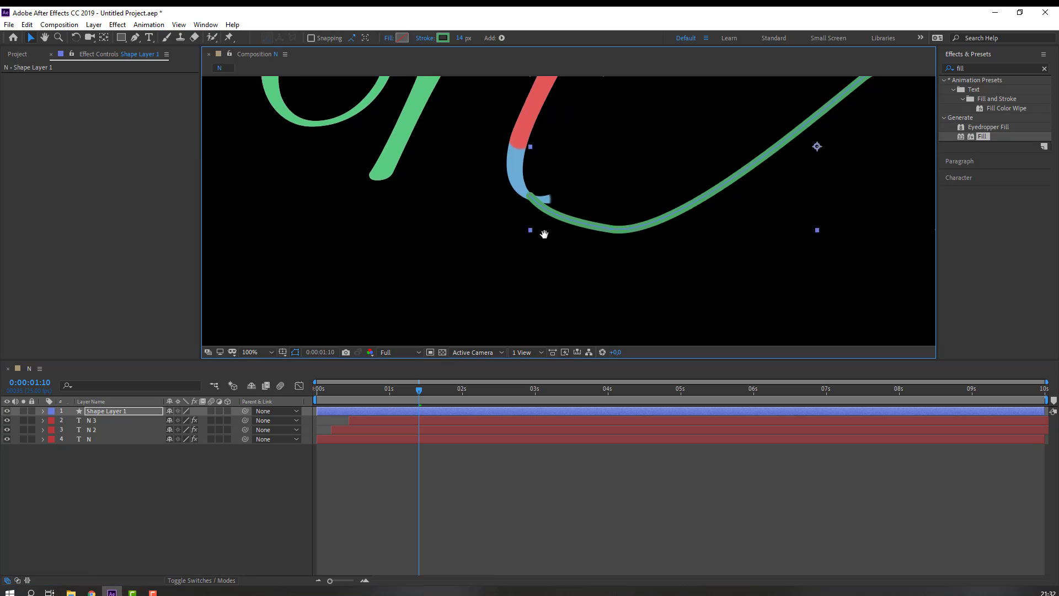
# Reshape the wavy line's points and curve handles so it flows smoothly out of the tip of the N's tail.
pyautogui.click(134, 38)
pyautogui.moveTo(339, 247); pyautogui.dragTo(549, 239)
pyautogui.moveTo(529, 147); pyautogui.dragTo(521, 151)
pyautogui.moveTo(732, 135); pyautogui.dragTo(709, 160)
pyautogui.moveTo(237, 240); pyautogui.dragTo(309, 265)
pyautogui.press('F2')
pyautogui.scroll(-1, 309, 243)
pyautogui.scroll(1, 270, 210)
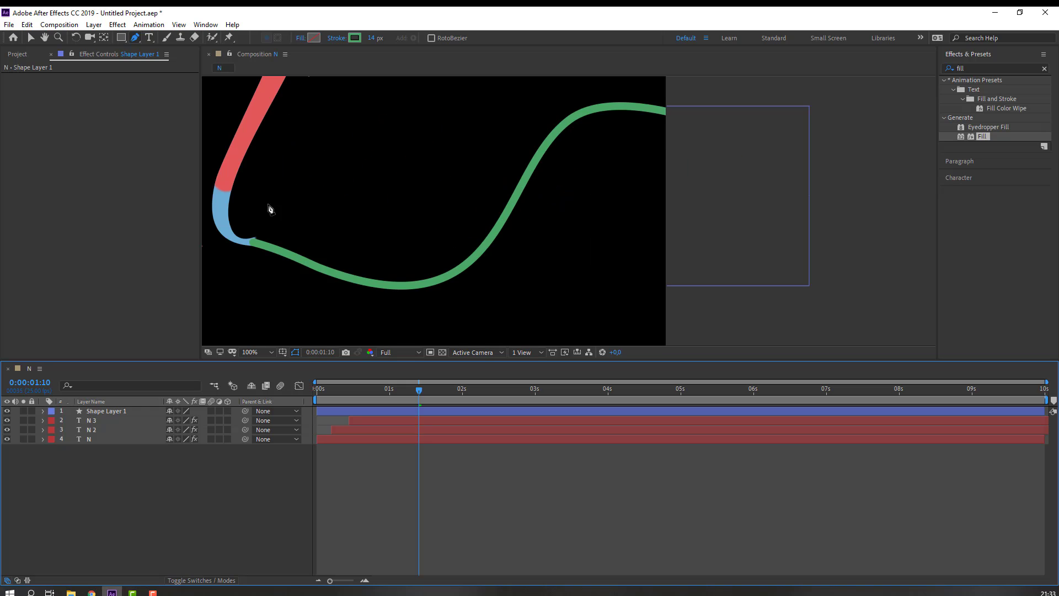
# Rename the shape layer as line1 and add Trim Paths to it.
pyautogui.click(31, 40)
pyautogui.click(116, 413)
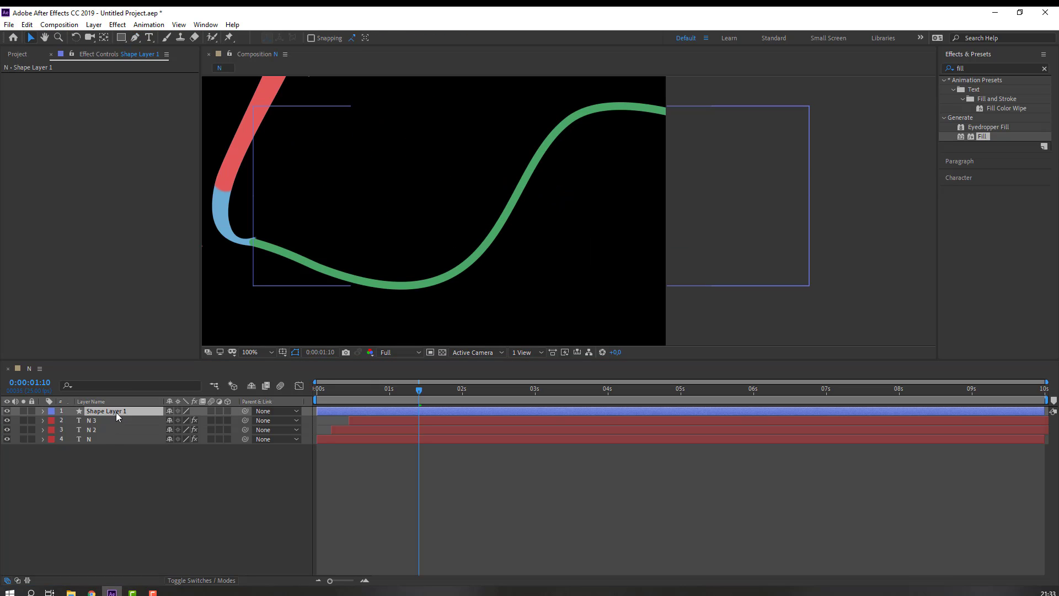
pyautogui.press('Return')
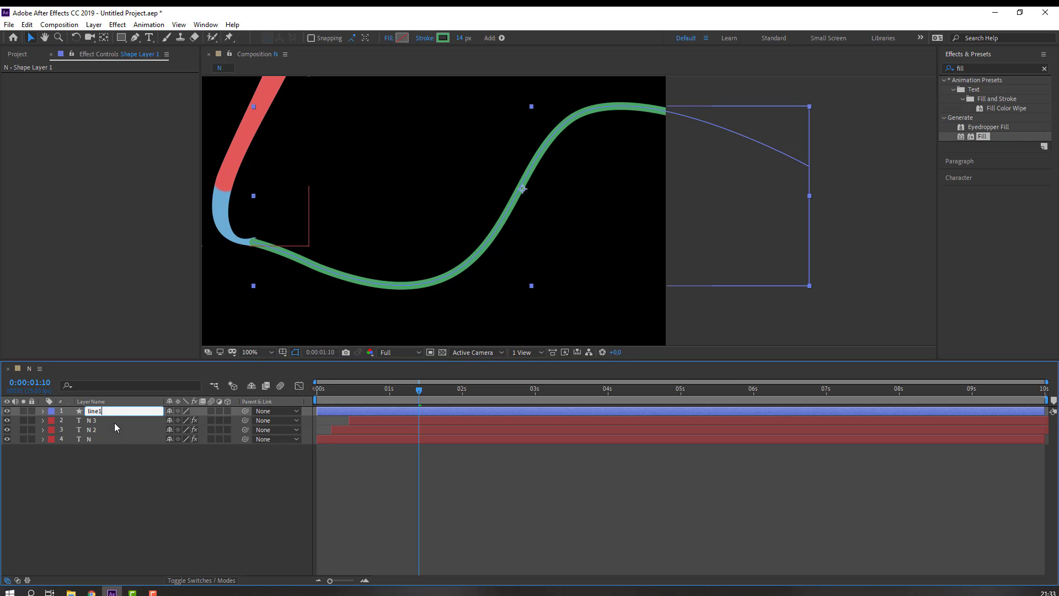
pyautogui.press('Return')
pyautogui.click(502, 37)
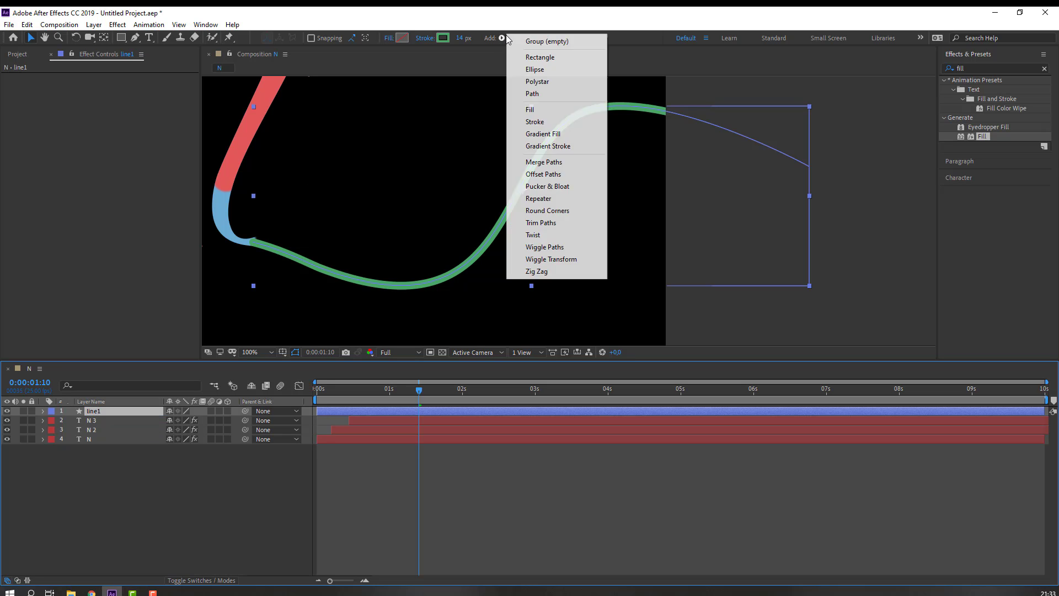
pyautogui.click(537, 223)
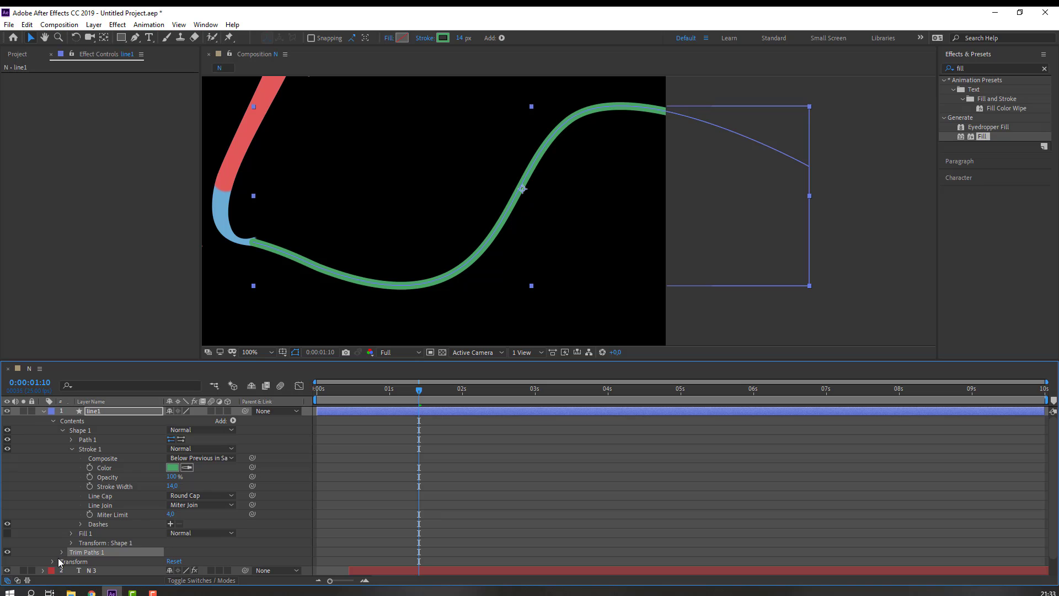
# Set the Trim Paths End of line1 to 0% at the start of the timeline and keyframe it.
pyautogui.click(61, 551)
pyautogui.scroll(-2, 57, 541)
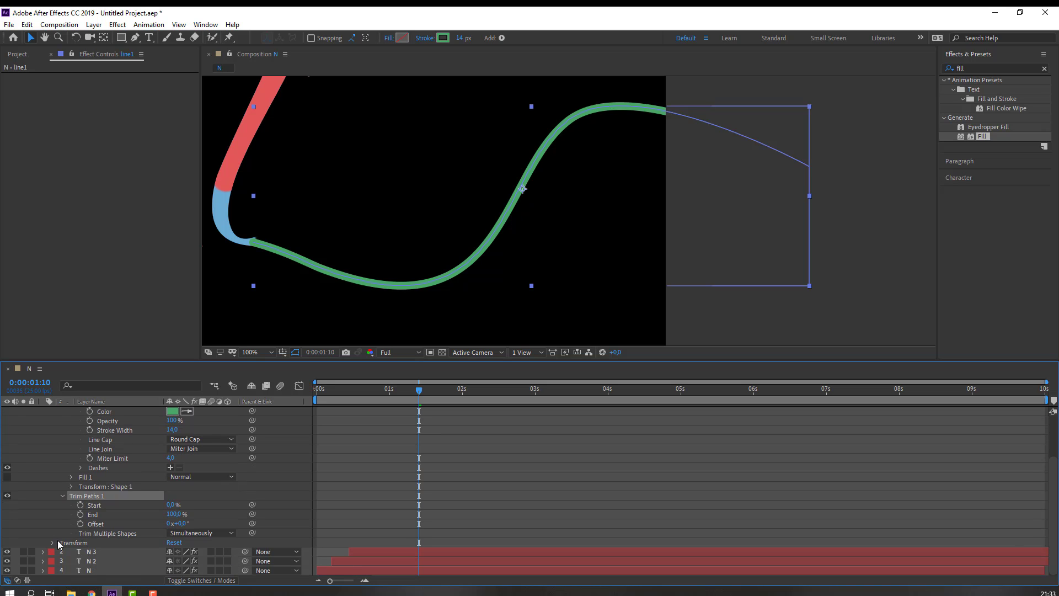
pyautogui.moveTo(408, 386); pyautogui.dragTo(280, 398)
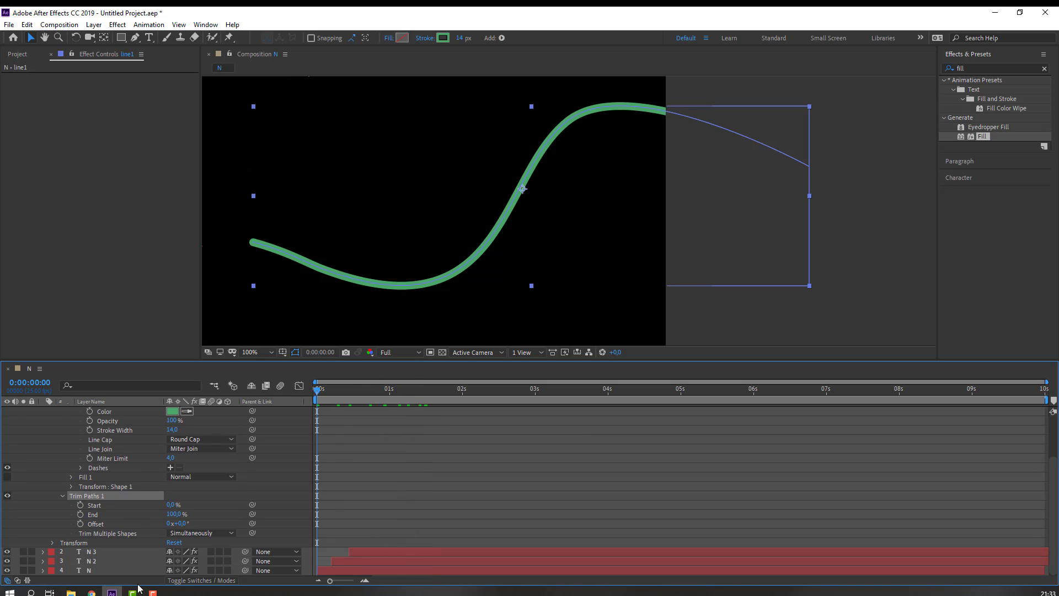
pyautogui.moveTo(174, 516); pyautogui.dragTo(103, 514)
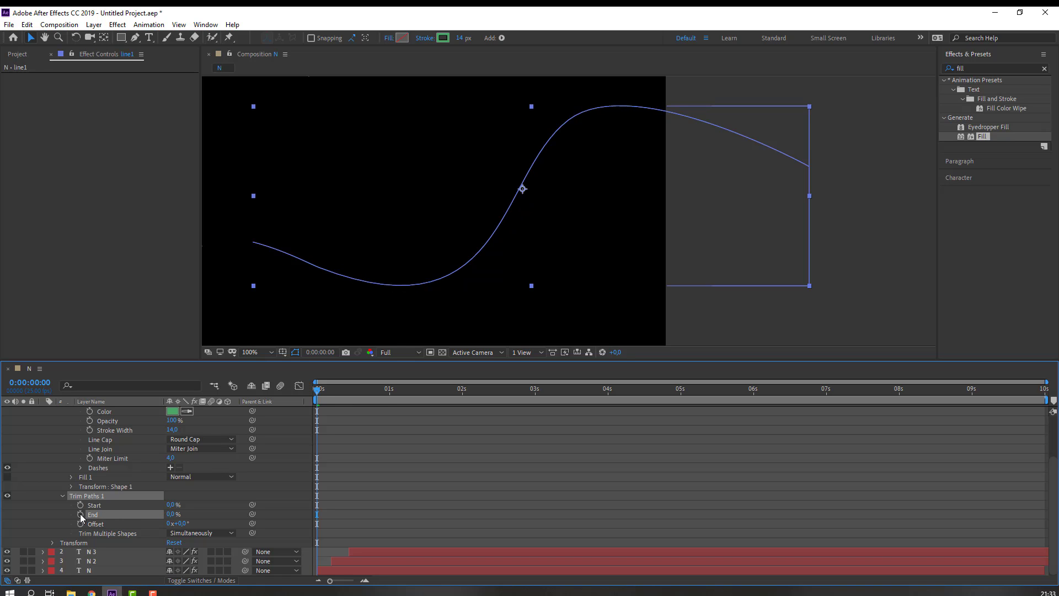
pyautogui.click(80, 514)
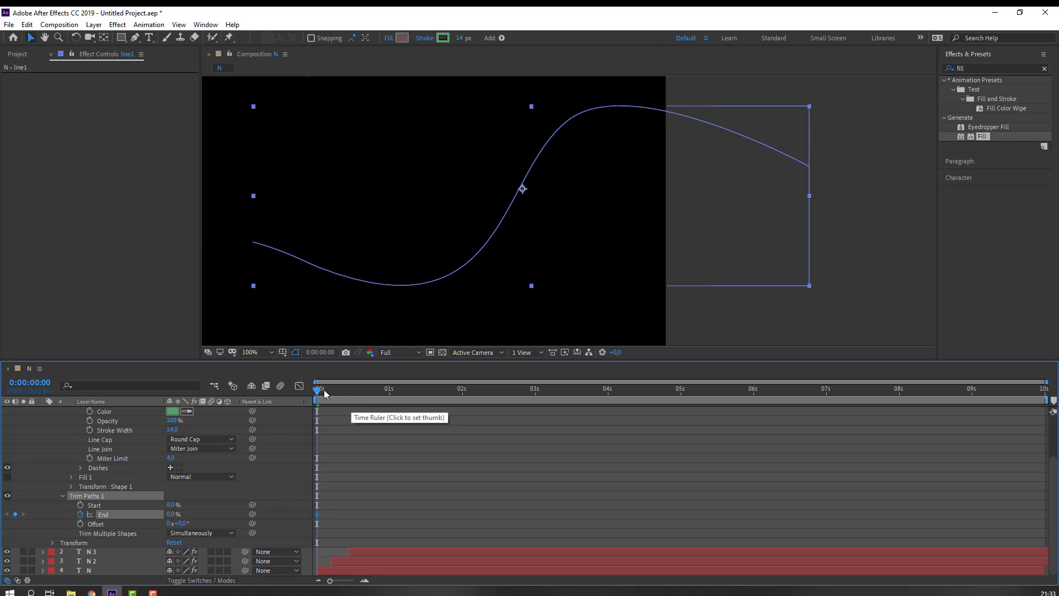
# Keyframe the Trim Paths End at 100% at 0:00:01:00 and preview the line drawing on.
pyautogui.moveTo(324, 389); pyautogui.dragTo(389, 391)
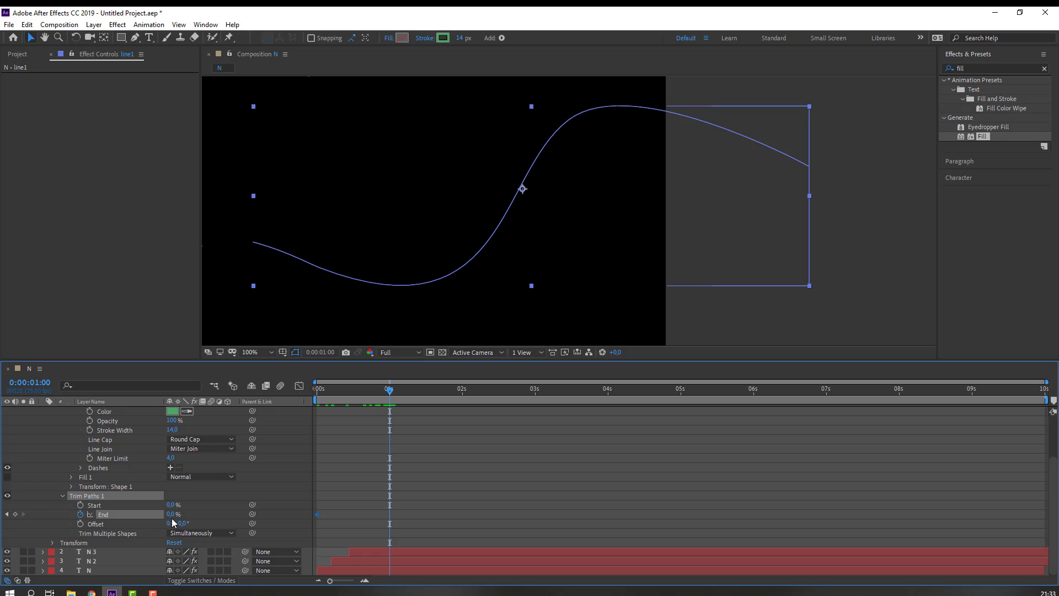
pyautogui.write('100')
pyautogui.press('Return')
pyautogui.click(567, 499)
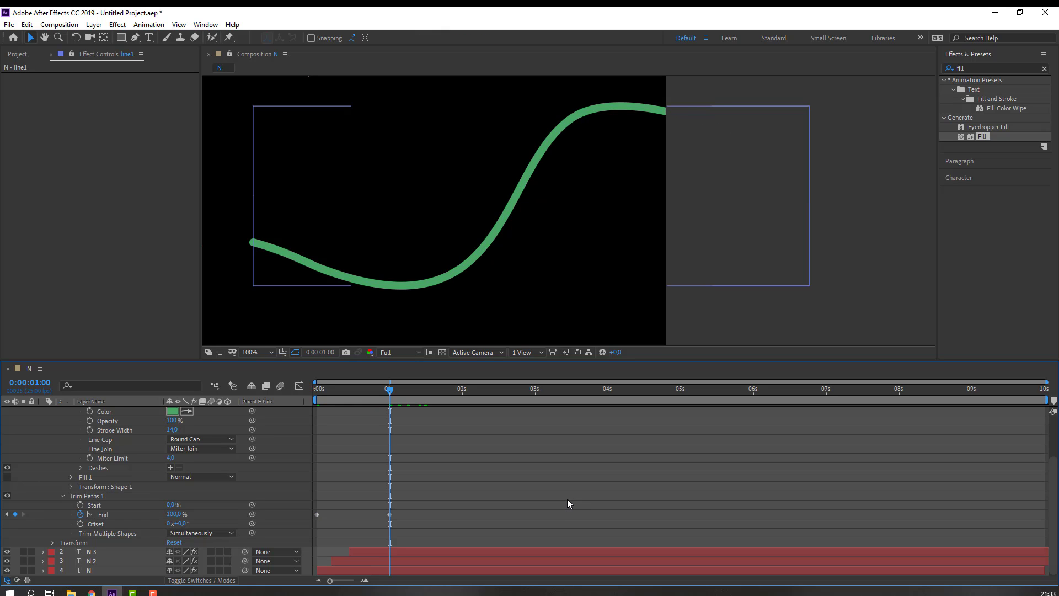
pyautogui.press('space')
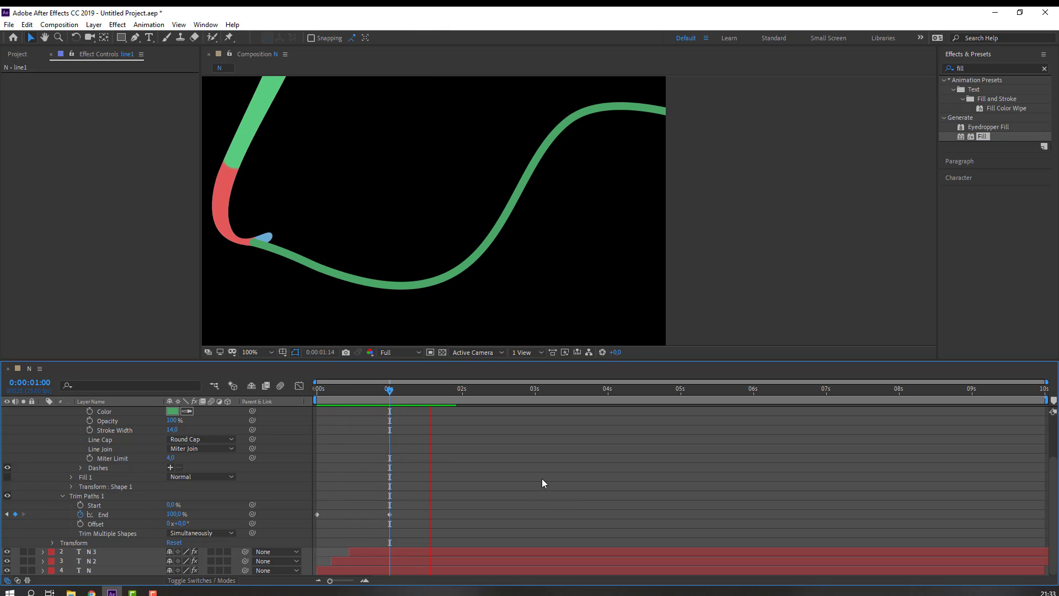
pyautogui.press('space')
# Apply Easy Ease to both Trim Paths End keyframes of line1.
pyautogui.moveTo(418, 502); pyautogui.dragTo(317, 513)
pyautogui.rightClick(318, 514)
pyautogui.moveTo(413, 508)
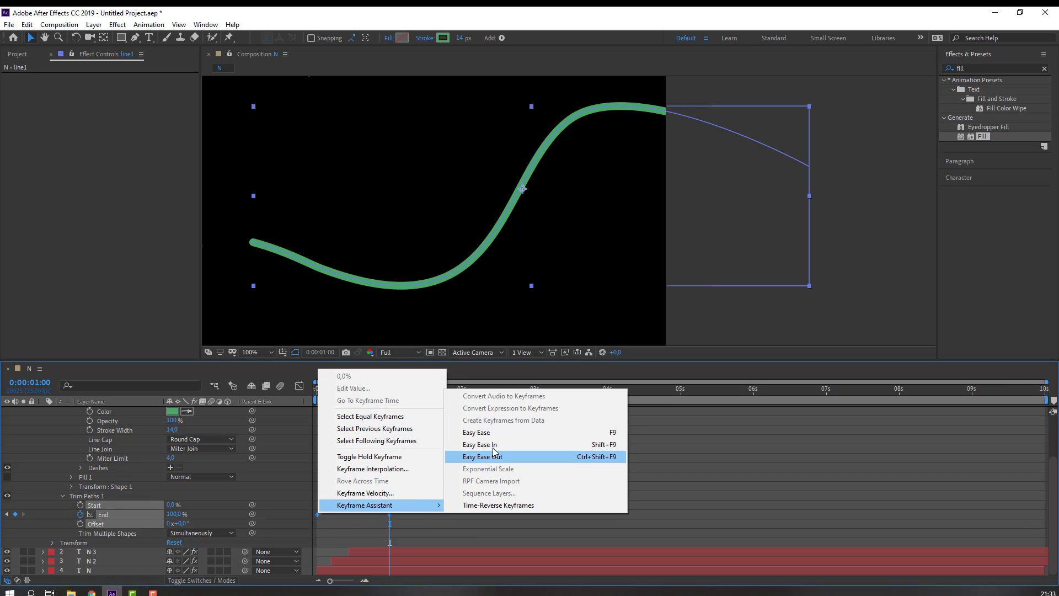
pyautogui.click(486, 432)
# Reshape the End property's speed graph so the speed peaks early, at about 0.4 seconds, and preview the animation.
pyautogui.click(300, 387)
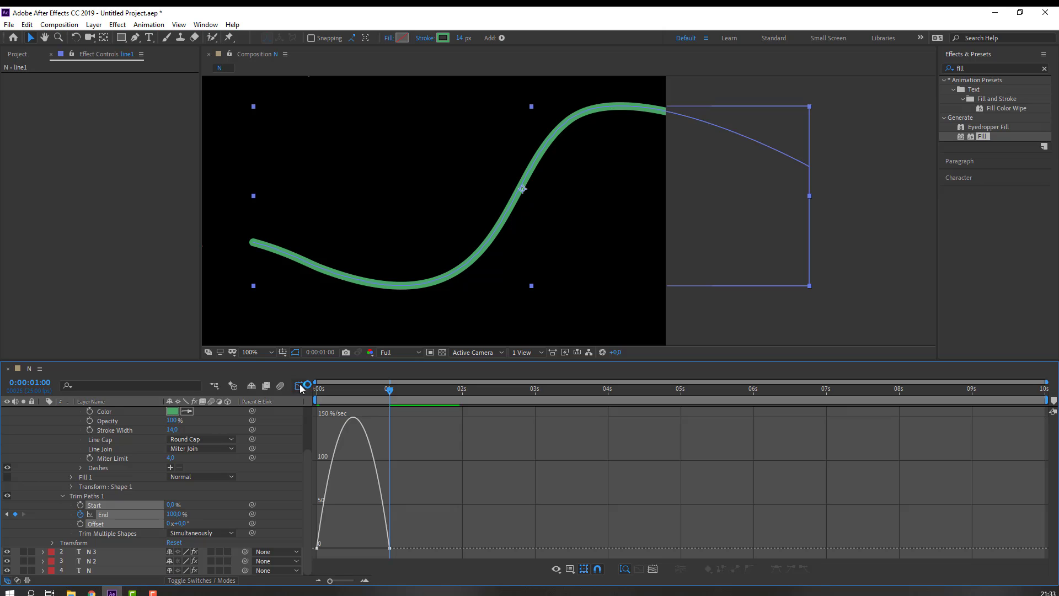
pyautogui.click(317, 548)
pyautogui.moveTo(375, 548); pyautogui.dragTo(338, 549)
pyautogui.press('space')
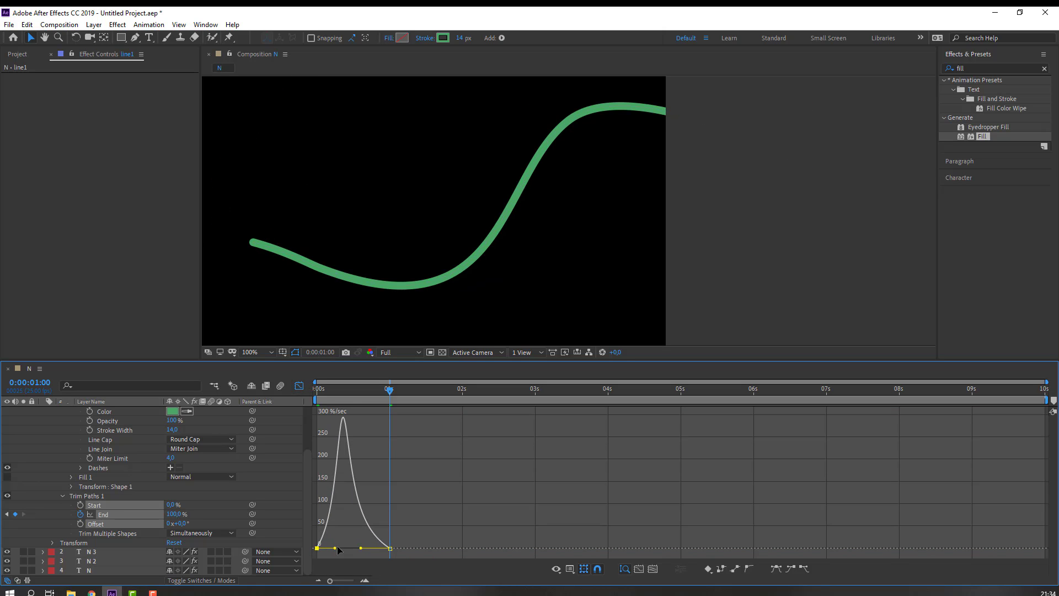
pyautogui.click(299, 386)
pyautogui.scroll(-1, 396, 264)
pyautogui.press('space')
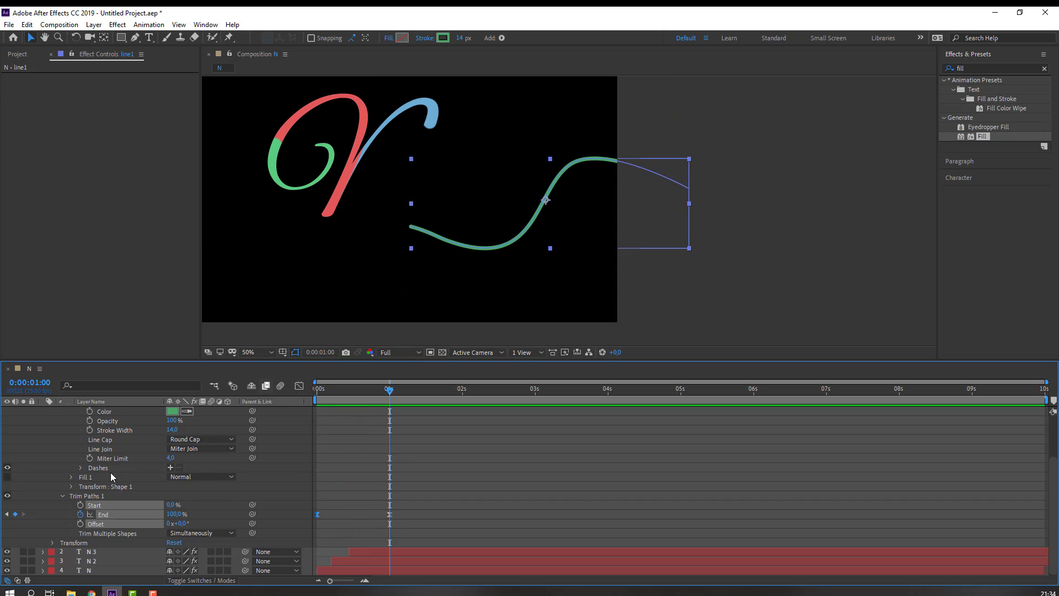
# Shift the line1 layer to start at about 0.4 seconds and preview its timing against the N.
pyautogui.scroll(3, 111, 472)
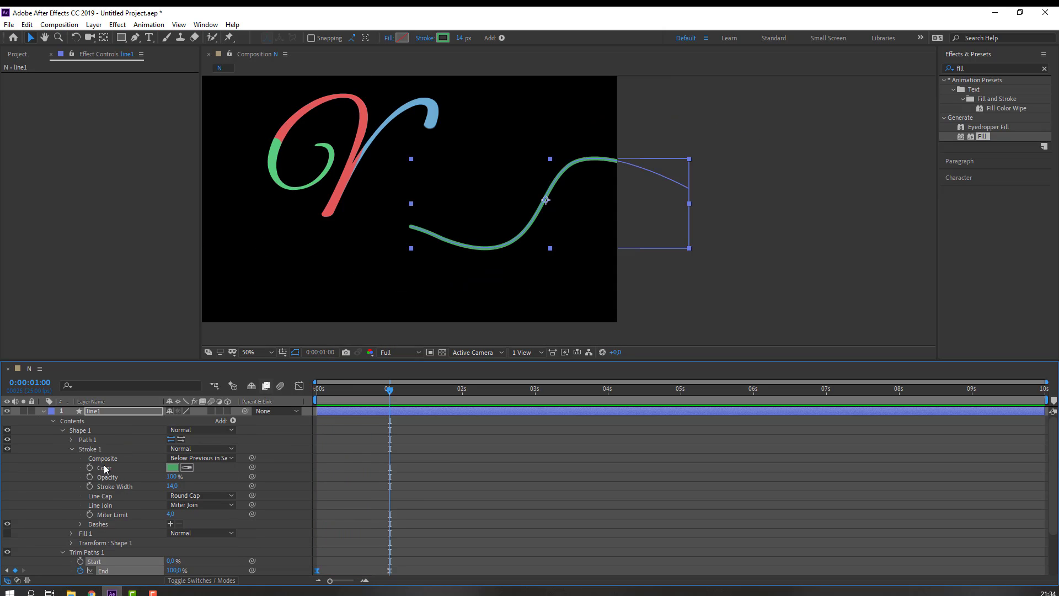
pyautogui.click(42, 411)
pyautogui.moveTo(337, 411)
pyautogui.mouseDown()
pyautogui.moveTo(383, 411)
pyautogui.moveTo(354, 387)
pyautogui.moveTo(382, 390)
pyautogui.moveTo(366, 411)
pyautogui.mouseUp()
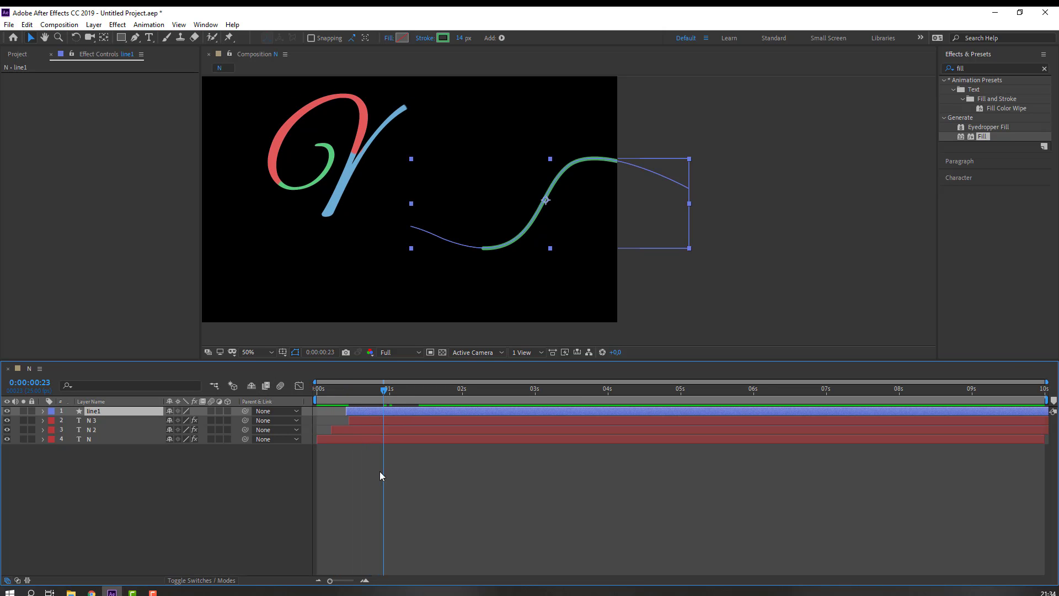
pyautogui.press('space')
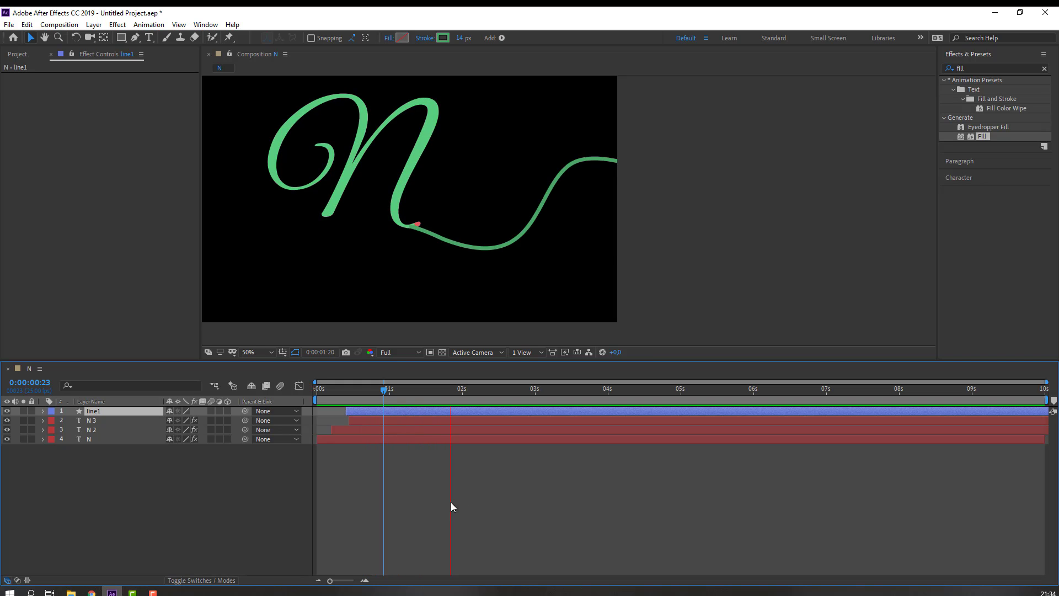
pyautogui.press('space')
# Move the line1 layer beneath all the N layers so the letter's tail covers the line's start.
pyautogui.press('.')
pyautogui.moveTo(384, 391); pyautogui.dragTo(428, 392)
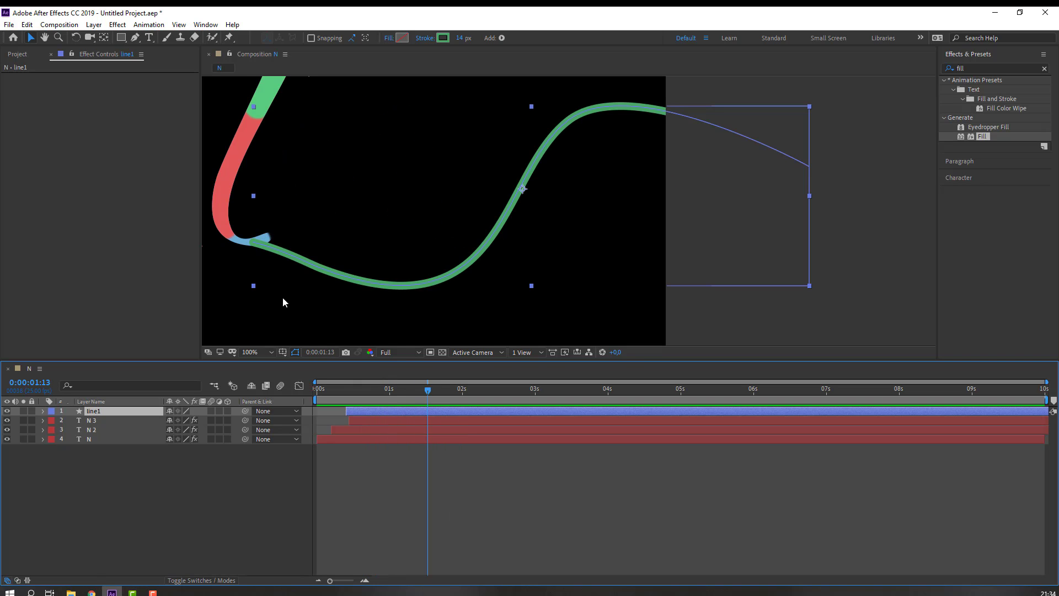
pyautogui.scroll(2, 415, 257)
pyautogui.moveTo(273, 284); pyautogui.dragTo(614, 229)
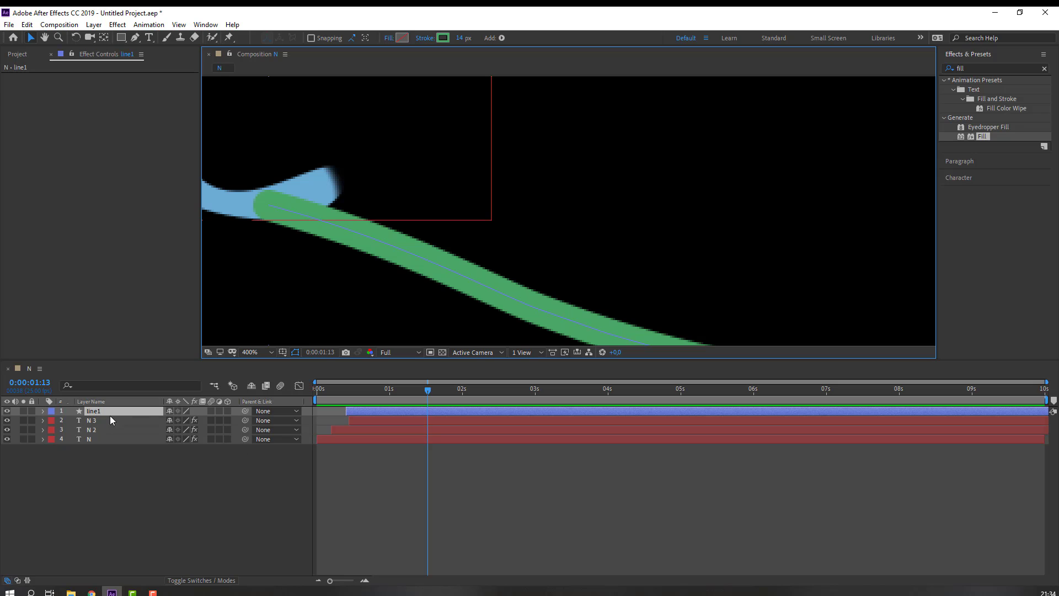
pyautogui.moveTo(90, 409); pyautogui.dragTo(105, 443)
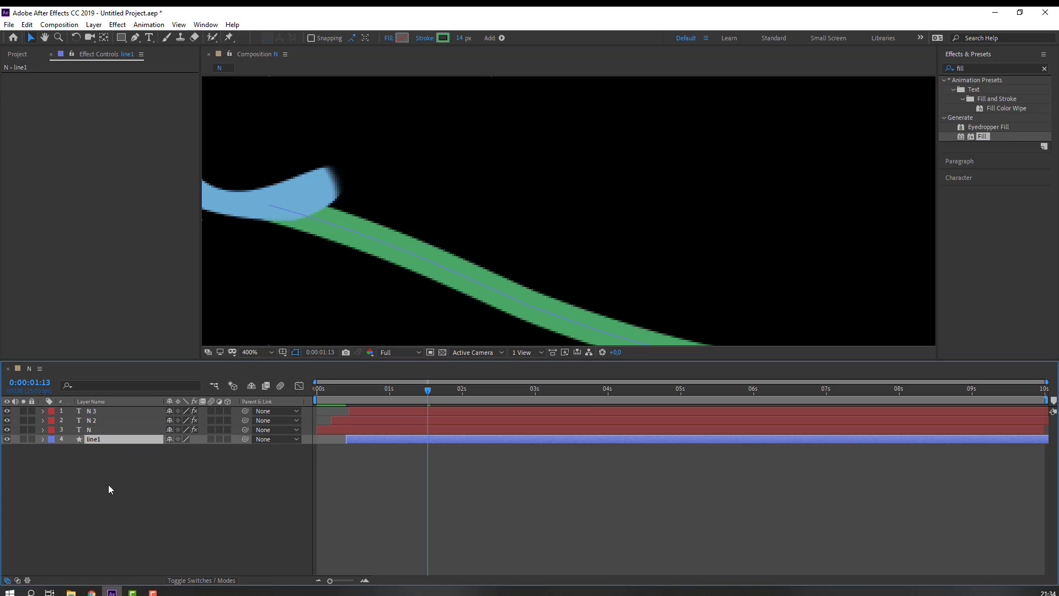
pyautogui.click(108, 485)
# Move the line in the composition at 0:00:02:02 so its start meets the tip of the N's tail.
pyautogui.moveTo(428, 391); pyautogui.dragTo(469, 392)
pyautogui.moveTo(269, 77); pyautogui.dragTo(268, 266)
pyautogui.moveTo(339, 239)
pyautogui.mouseDown()
pyautogui.moveTo(416, 225)
pyautogui.moveTo(432, 202)
pyautogui.moveTo(401, 218)
pyautogui.mouseUp()
pyautogui.click(408, 485)
pyautogui.scroll(-3, 423, 193)
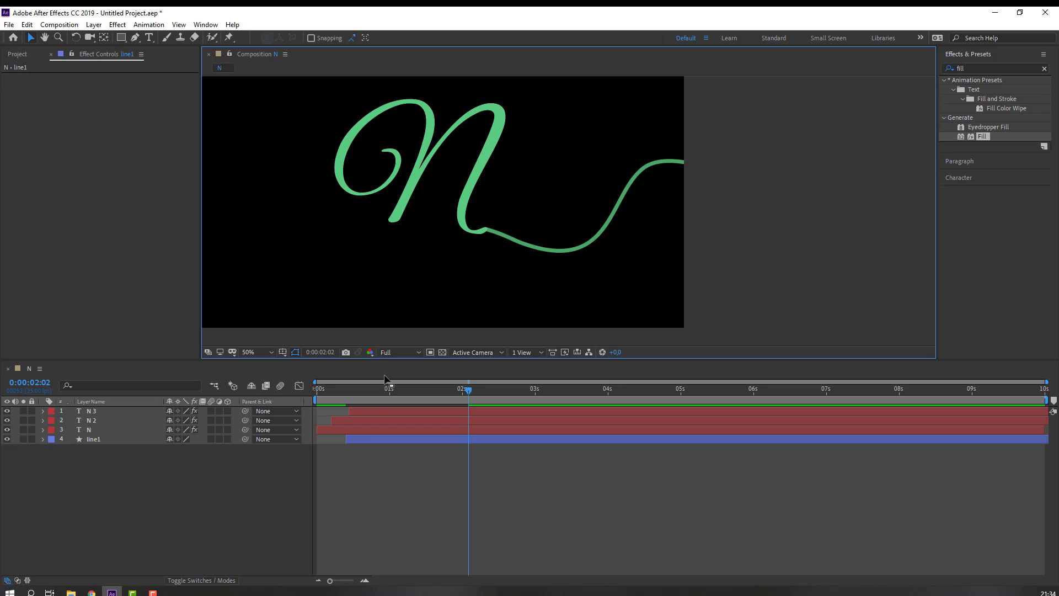
# Delay the line1 layer to start at about 0.6 seconds and preview the result.
pyautogui.press('space')
pyautogui.moveTo(363, 440); pyautogui.dragTo(377, 440)
pyautogui.press('space')
# Keyframe the Trim Paths Start of line1 at 0% at 0:00:01:06.
pyautogui.moveTo(372, 389); pyautogui.dragTo(427, 390)
pyautogui.click(42, 440)
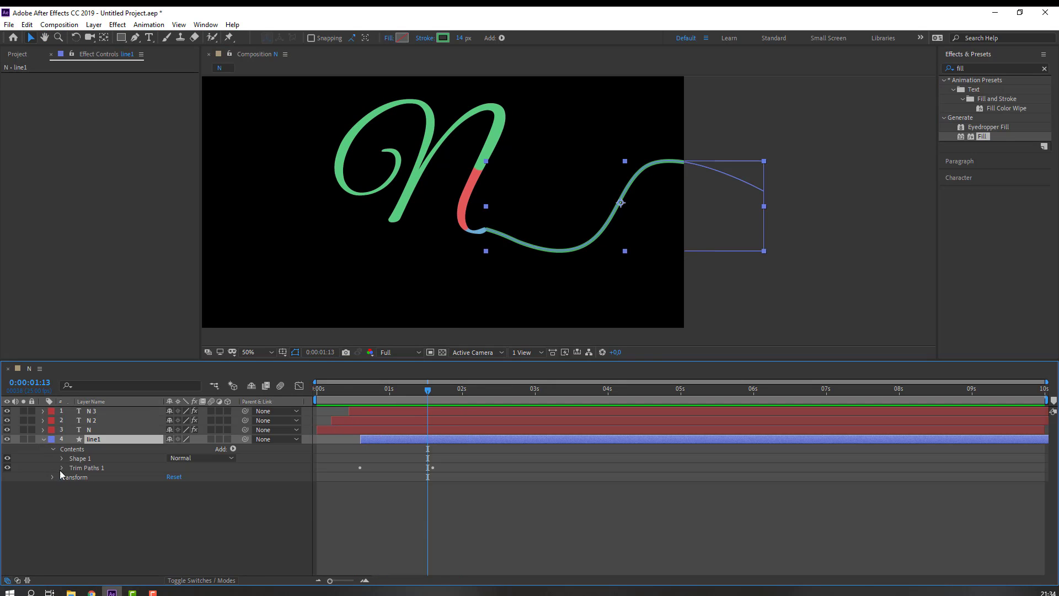
pyautogui.click(62, 468)
pyautogui.click(408, 390)
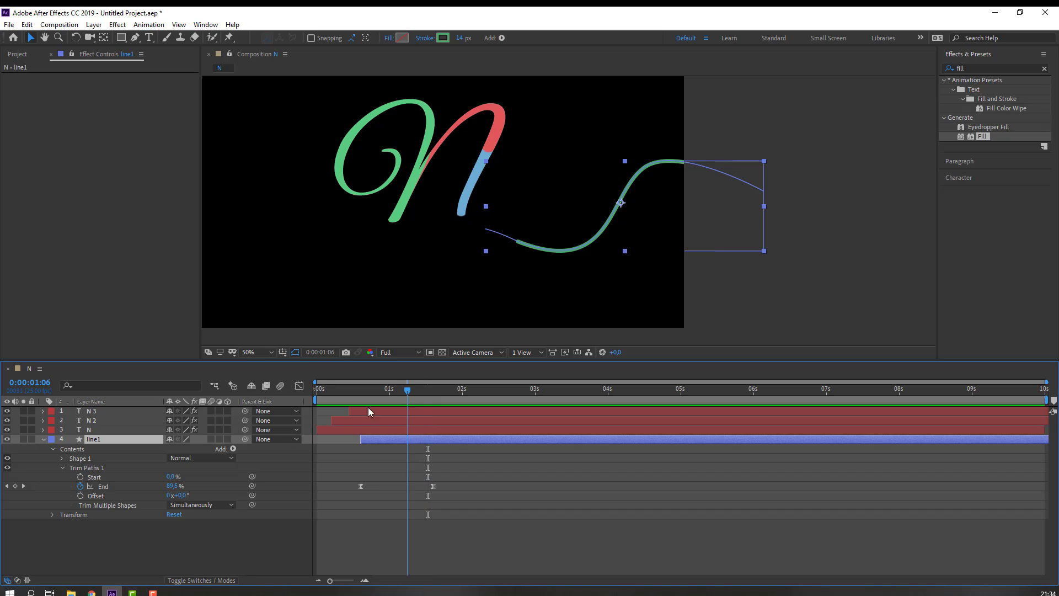
pyautogui.click(80, 476)
# Set the Trim Paths Start to 100% at 0:00:01:23 and preview the line drawing off.
pyautogui.moveTo(407, 388); pyautogui.dragTo(457, 388)
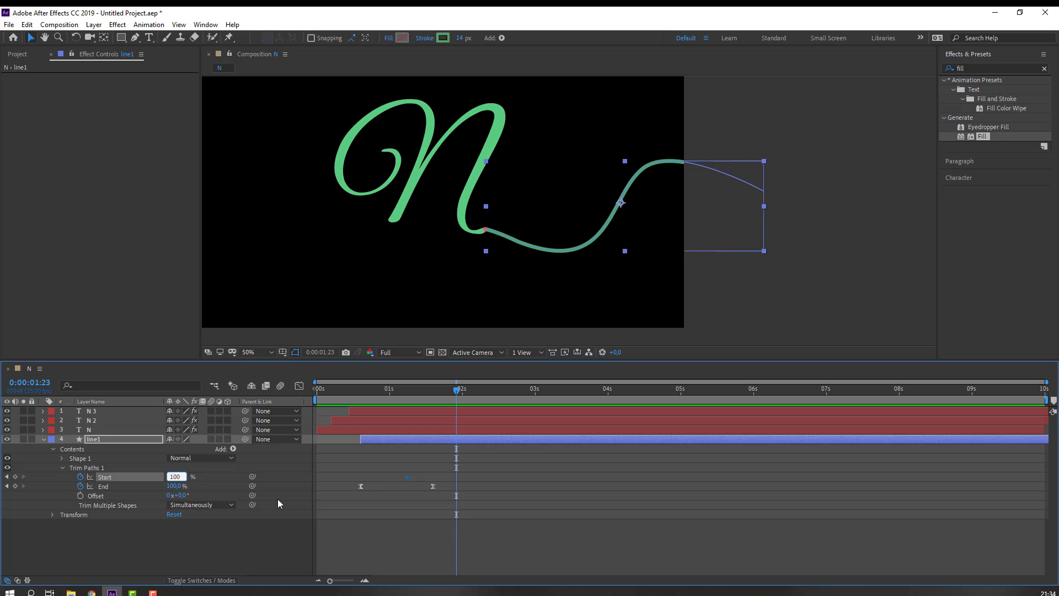
pyautogui.press('Return')
pyautogui.click(536, 463)
pyautogui.press('space')
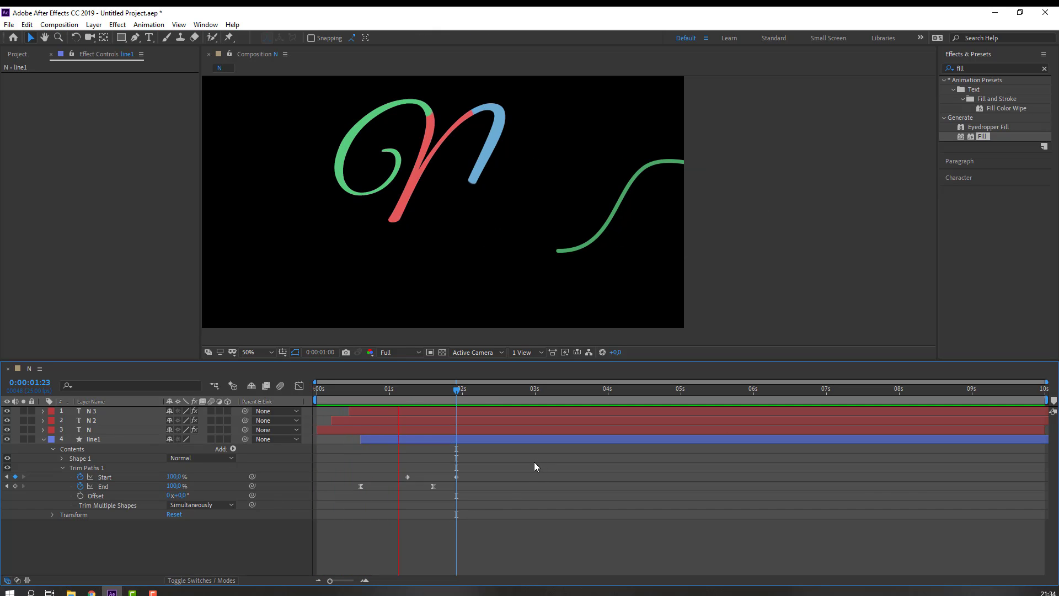
pyautogui.press('space')
# Apply Easy Ease to the Trim Paths Start keyframes and space them out to about 1.1 and 2.1 seconds.
pyautogui.moveTo(470, 476); pyautogui.dragTo(406, 474)
pyautogui.rightClick(407, 476)
pyautogui.moveTo(483, 469)
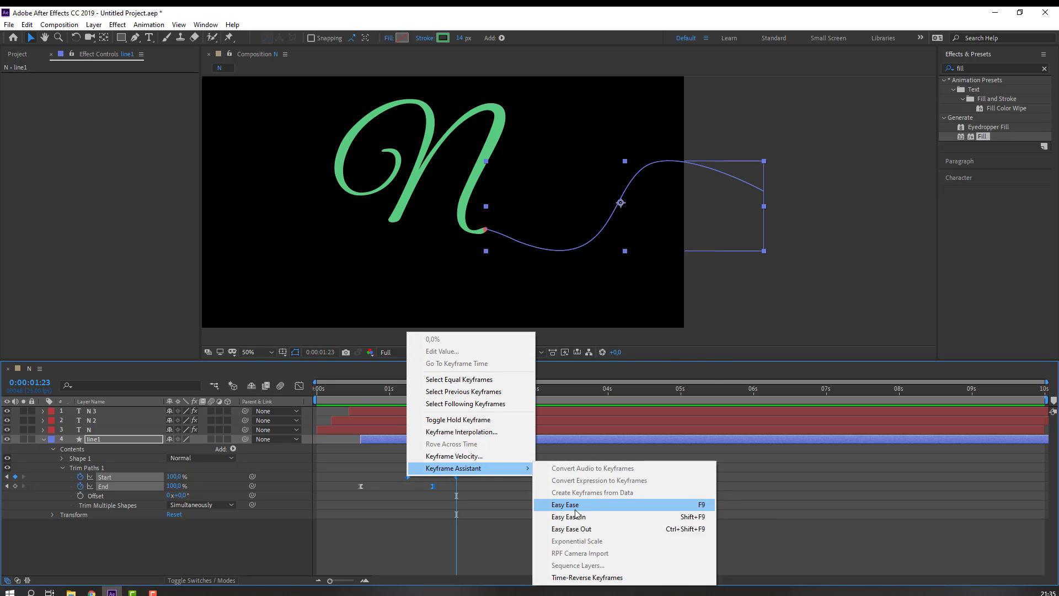
pyautogui.click(575, 508)
pyautogui.click(472, 479)
pyautogui.moveTo(456, 478); pyautogui.dragTo(396, 478)
# Reshape the Start property's speed graph into a steeper curve peaking at about 1.7 seconds, previewing the animation.
pyautogui.click(300, 387)
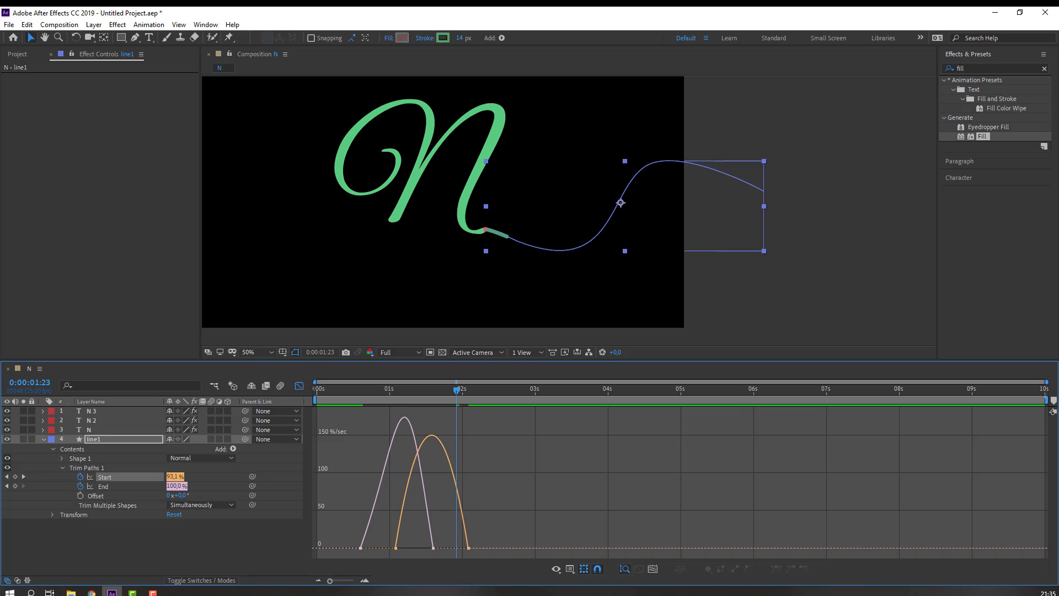
pyautogui.moveTo(386, 551); pyautogui.dragTo(420, 549)
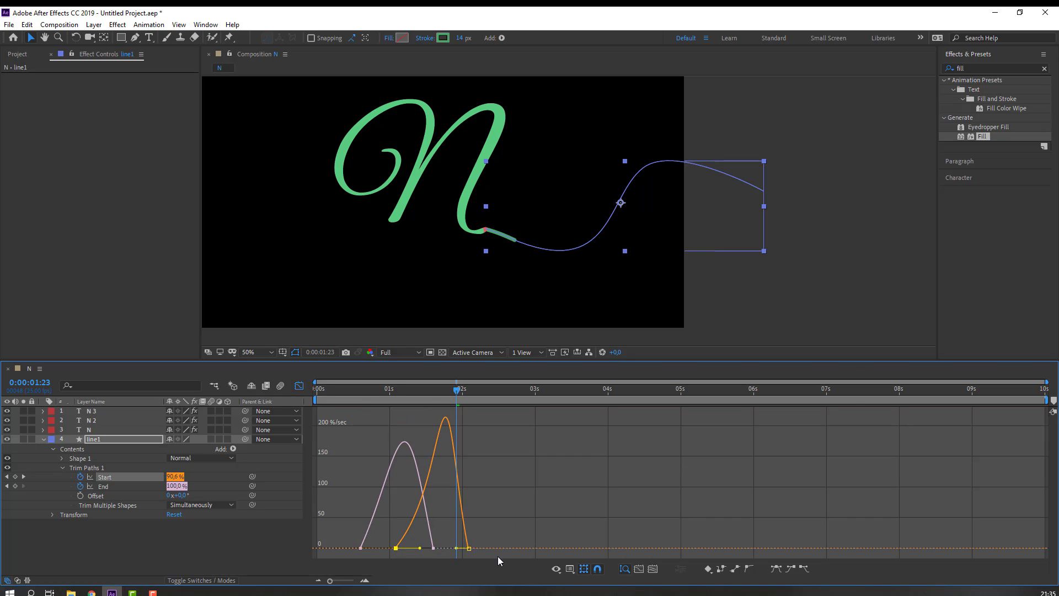
pyautogui.press('space')
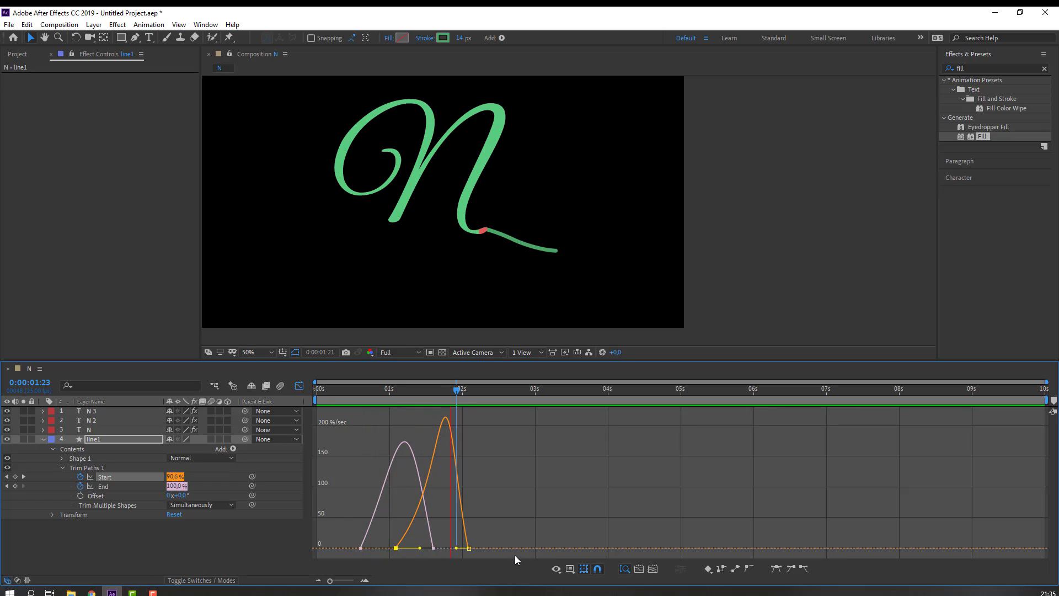
pyautogui.scroll(-2, 344, 262)
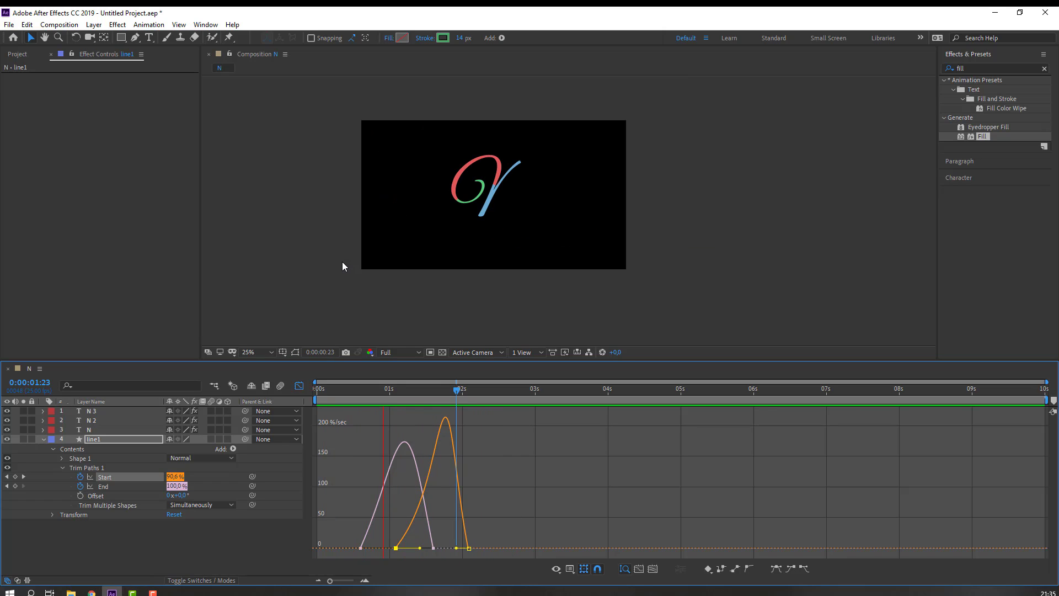
pyautogui.press('space')
pyautogui.moveTo(456, 548); pyautogui.dragTo(452, 548)
pyautogui.press('space')
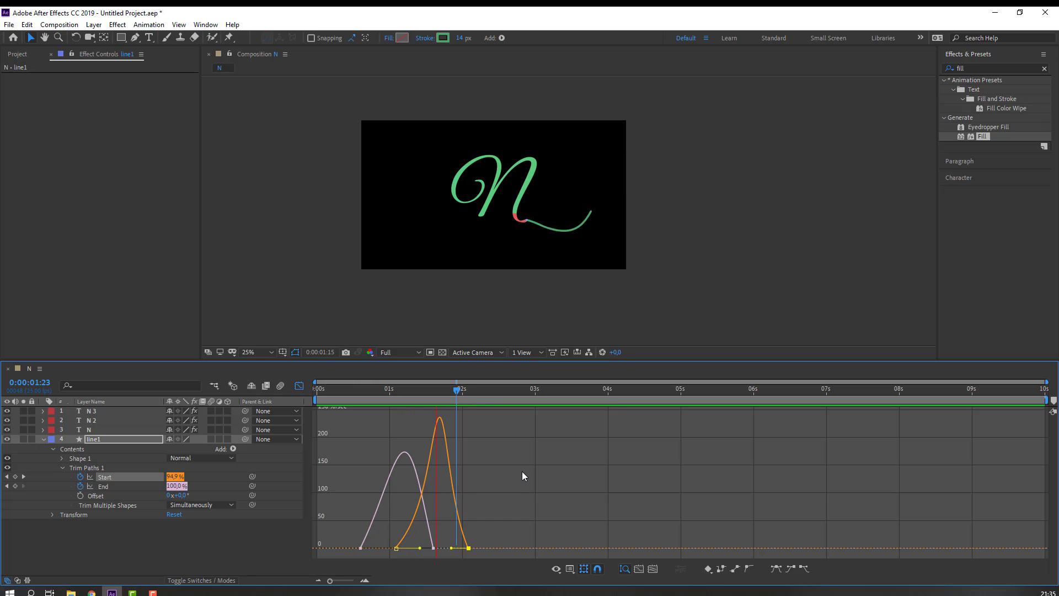
pyautogui.press('space')
# Set the stroke width of line1 to 16 px, preview it, and return to the layer bar view.
pyautogui.scroll(2, 568, 211)
pyautogui.moveTo(462, 394); pyautogui.dragTo(421, 400)
pyautogui.click(97, 441)
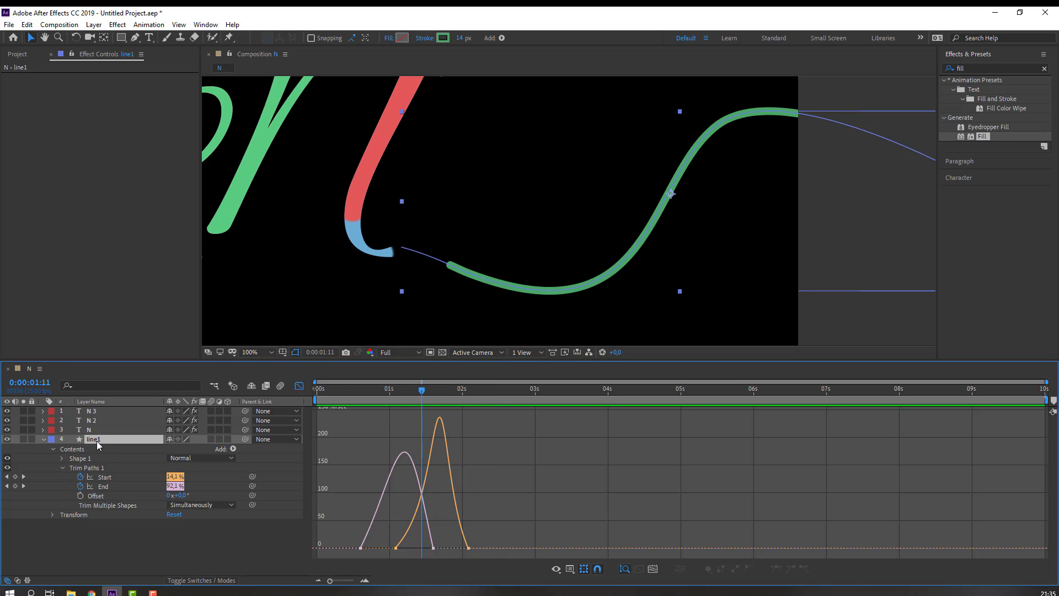
pyautogui.click(462, 42)
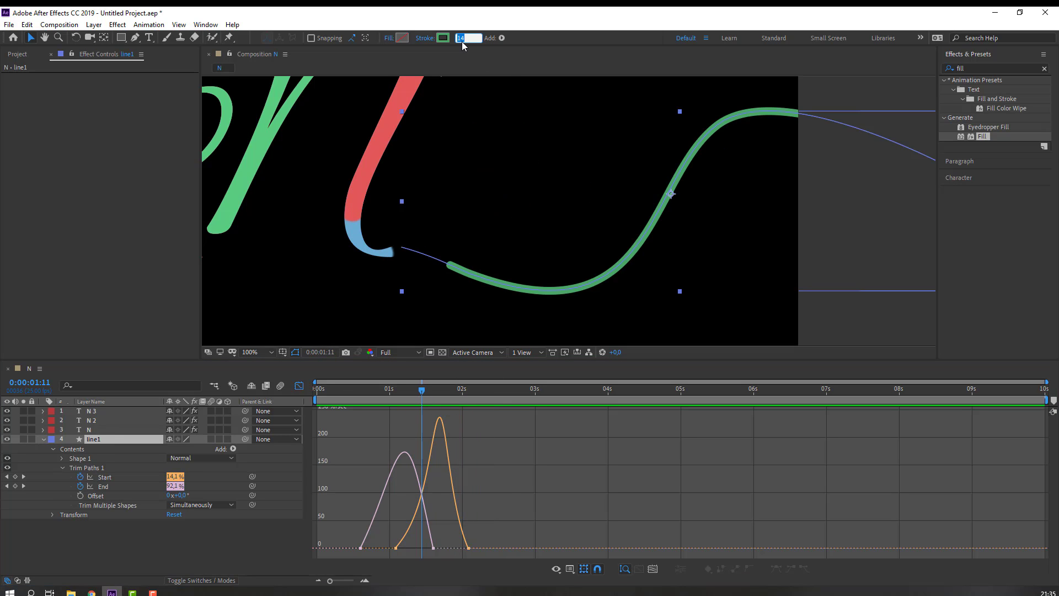
pyautogui.write('16')
pyautogui.press('Return')
pyautogui.click(191, 557)
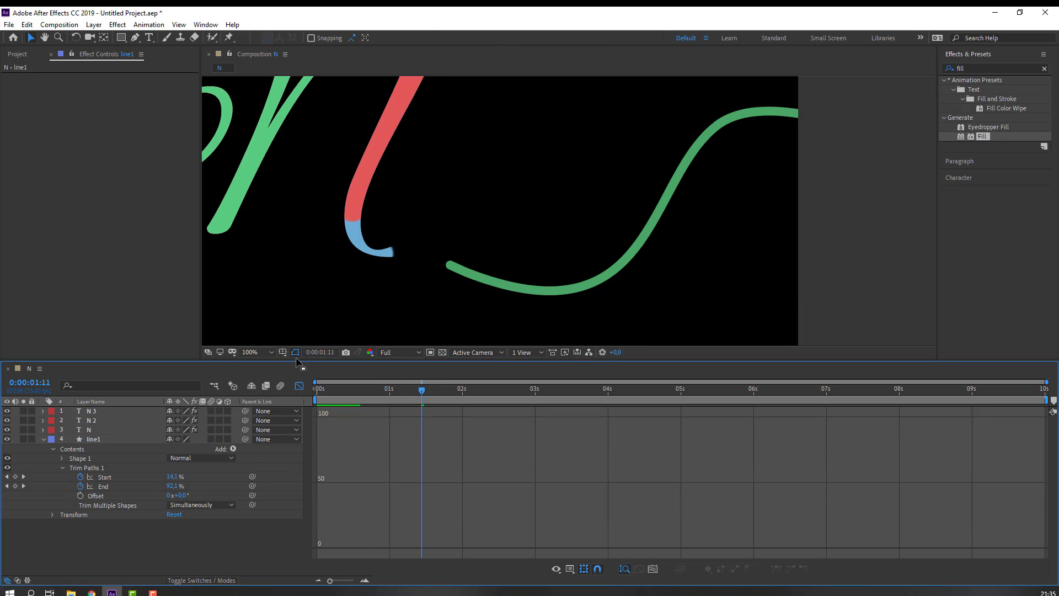
pyautogui.press('space')
pyautogui.click(300, 386)
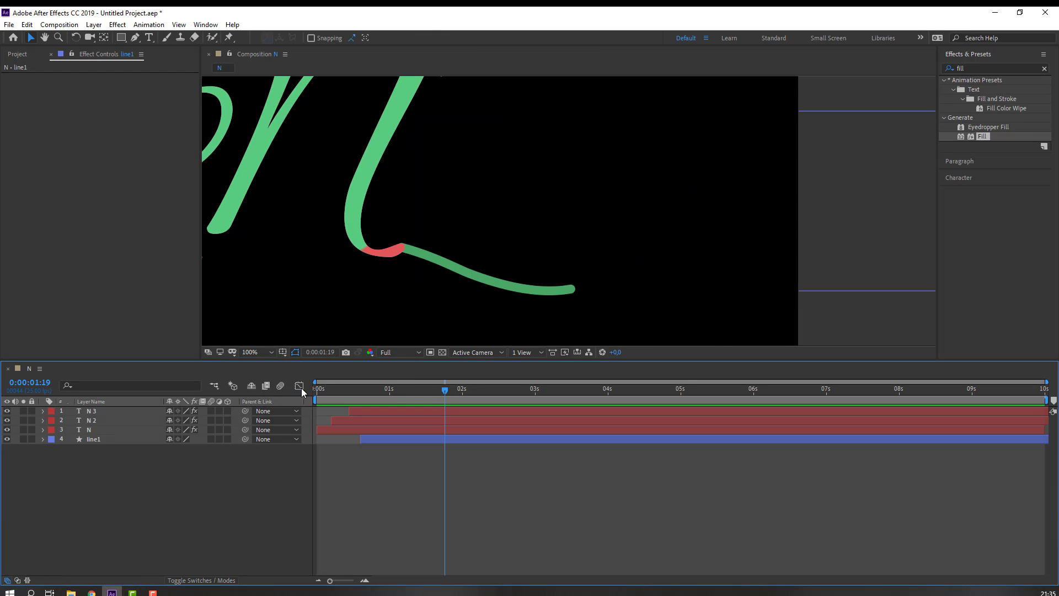
# Duplicate the line1 layer twice, offsetting each copy about 0.2 seconds after the previous one.
pyautogui.click(99, 440)
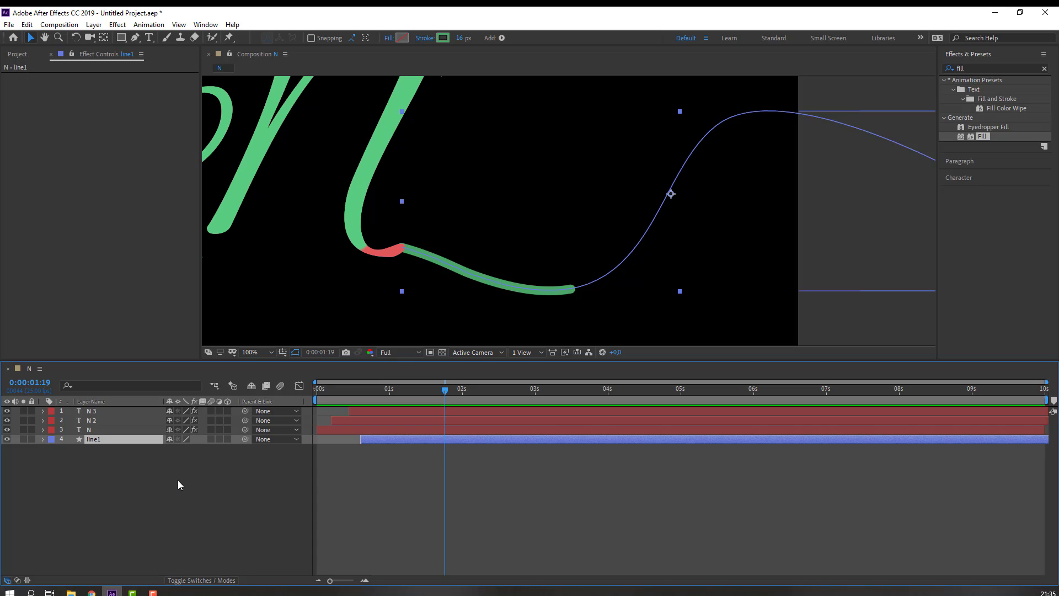
pyautogui.hotkey('ctrl', 'd')
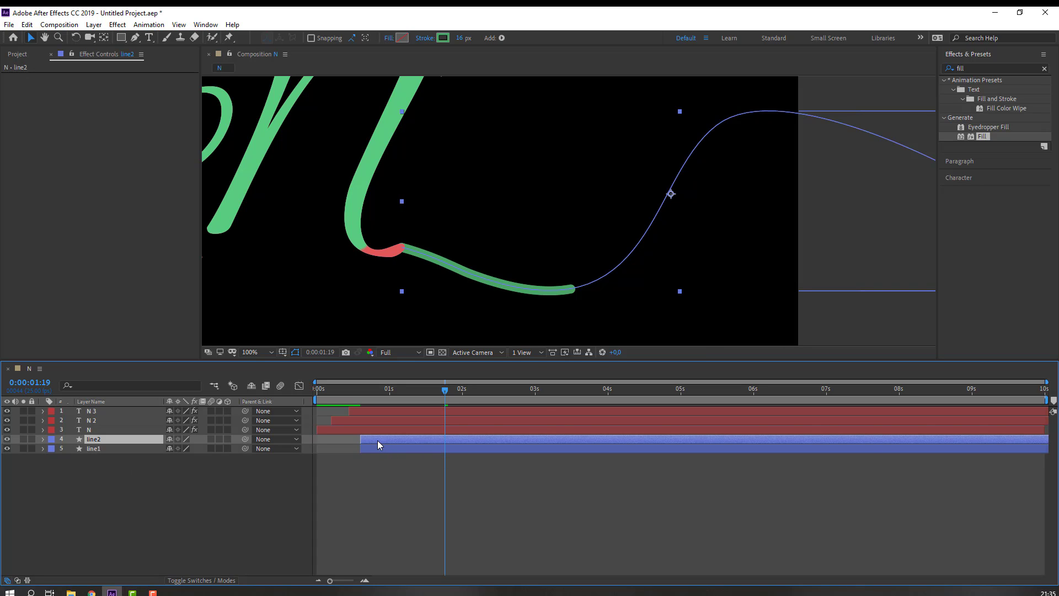
pyautogui.moveTo(378, 440); pyautogui.dragTo(426, 438)
pyautogui.hotkey('ctrl', 'd')
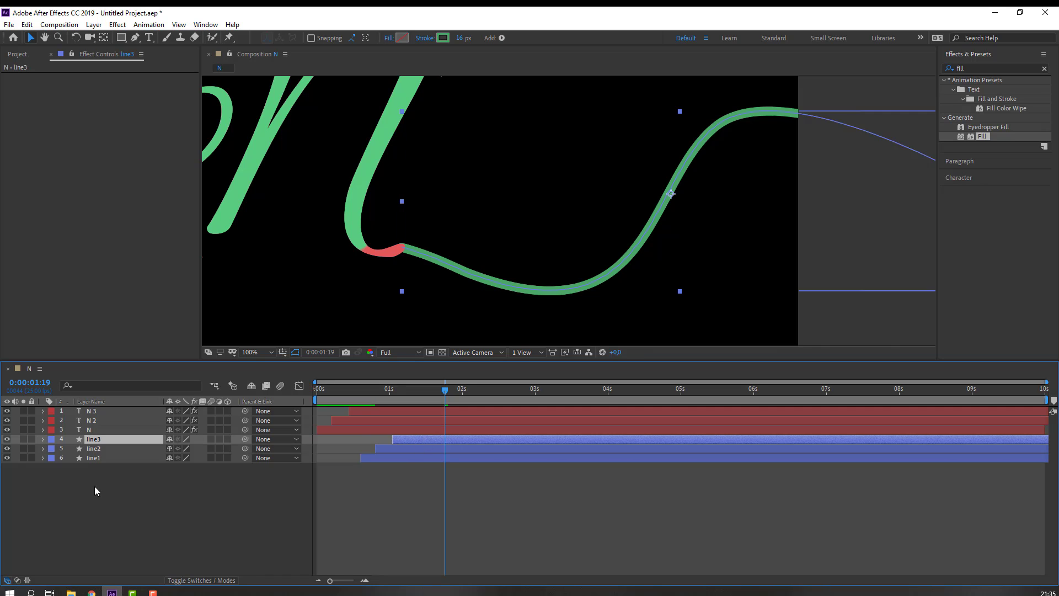
# Set the stroke color of the line1 layer to light blue, hex 58B0E2.
pyautogui.moveTo(117, 517); pyautogui.dragTo(103, 439)
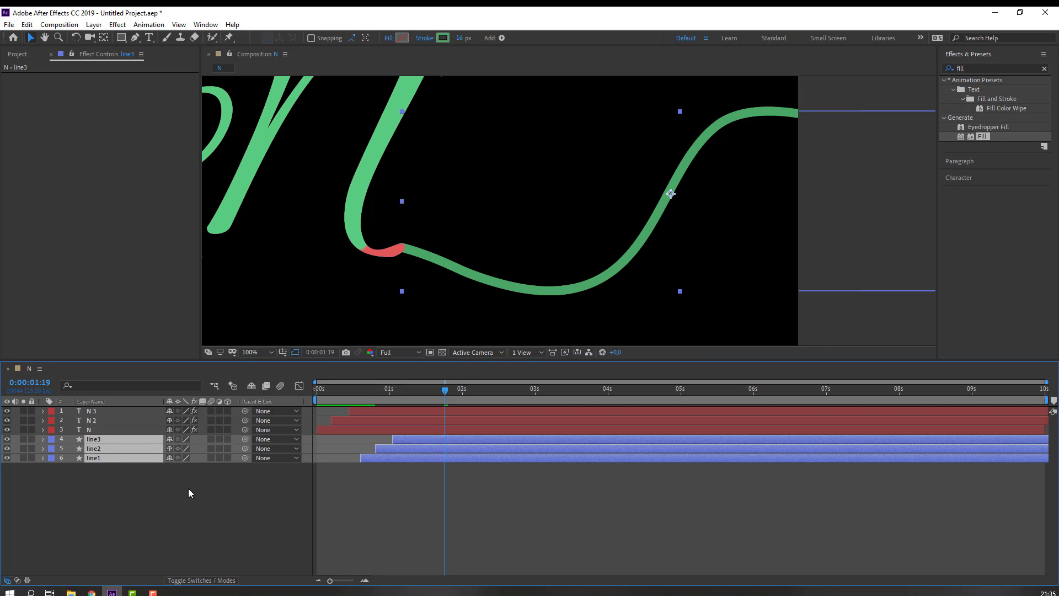
pyautogui.click(111, 484)
pyautogui.click(96, 459)
pyautogui.moveTo(420, 391); pyautogui.dragTo(402, 392)
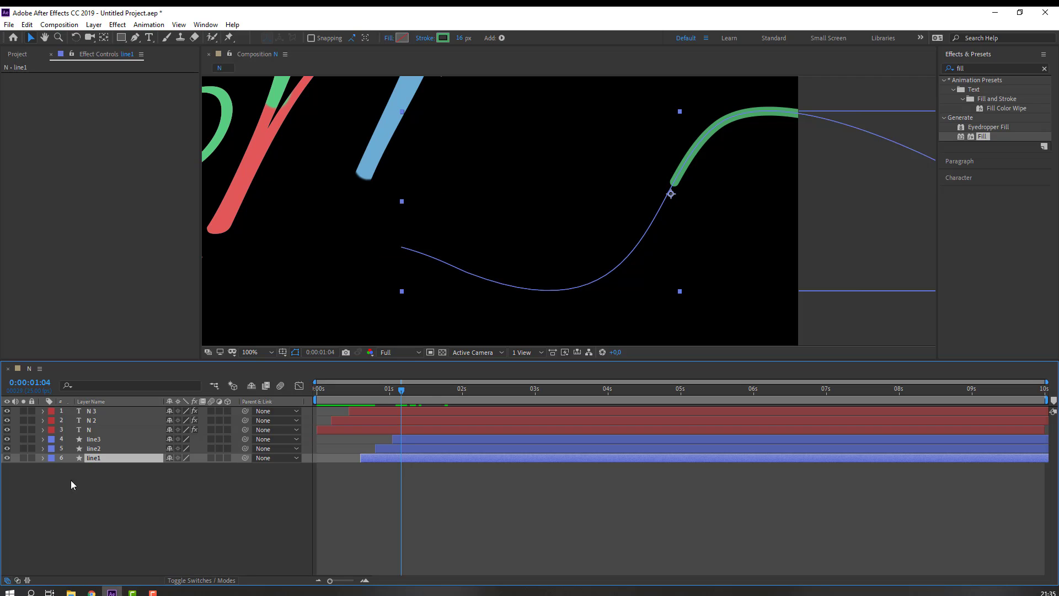
pyautogui.click(443, 38)
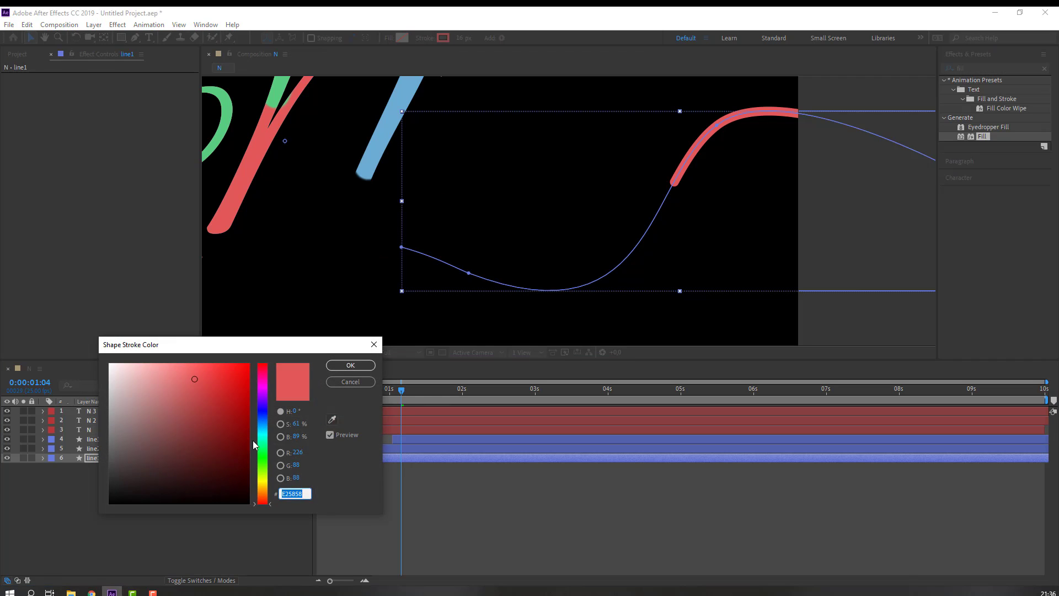
pyautogui.moveTo(263, 435); pyautogui.dragTo(264, 425)
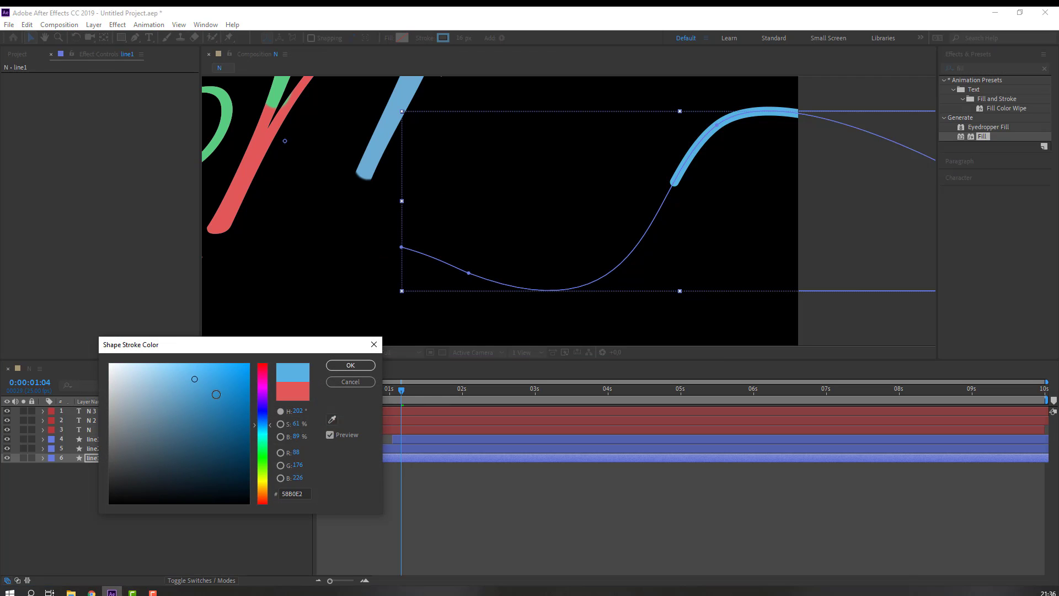
pyautogui.click(351, 365)
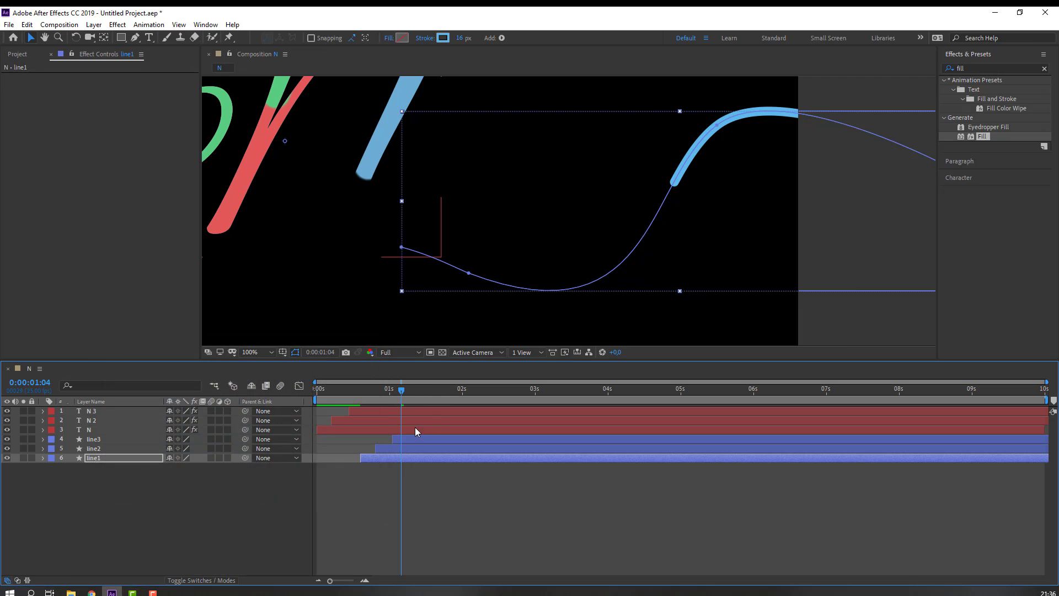
# Change the stroke color of the line2 layer to the red sampled from the letter N.
pyautogui.click(101, 449)
pyautogui.click(443, 38)
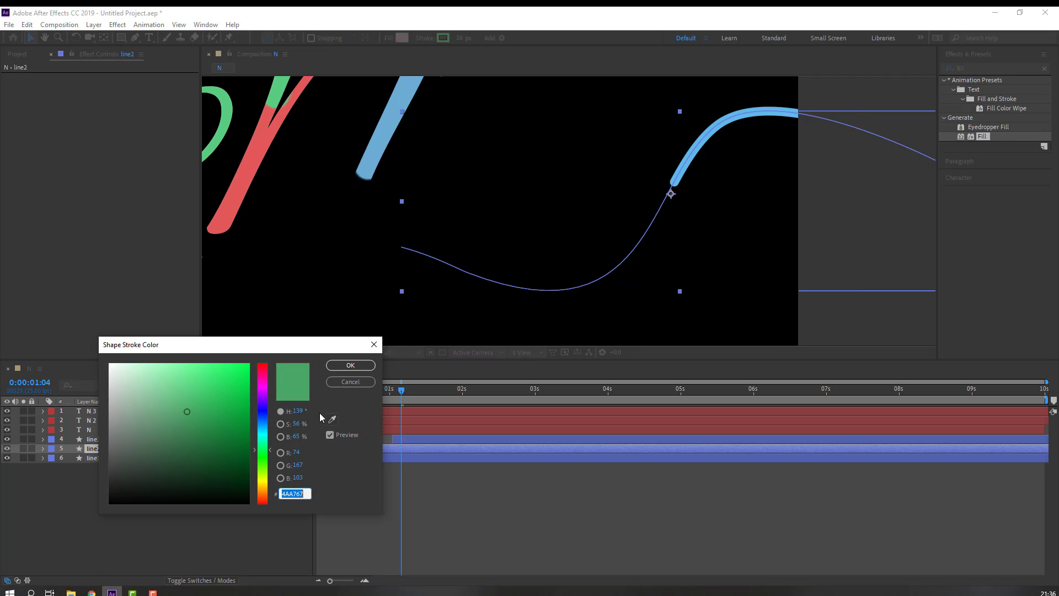
pyautogui.click(332, 420)
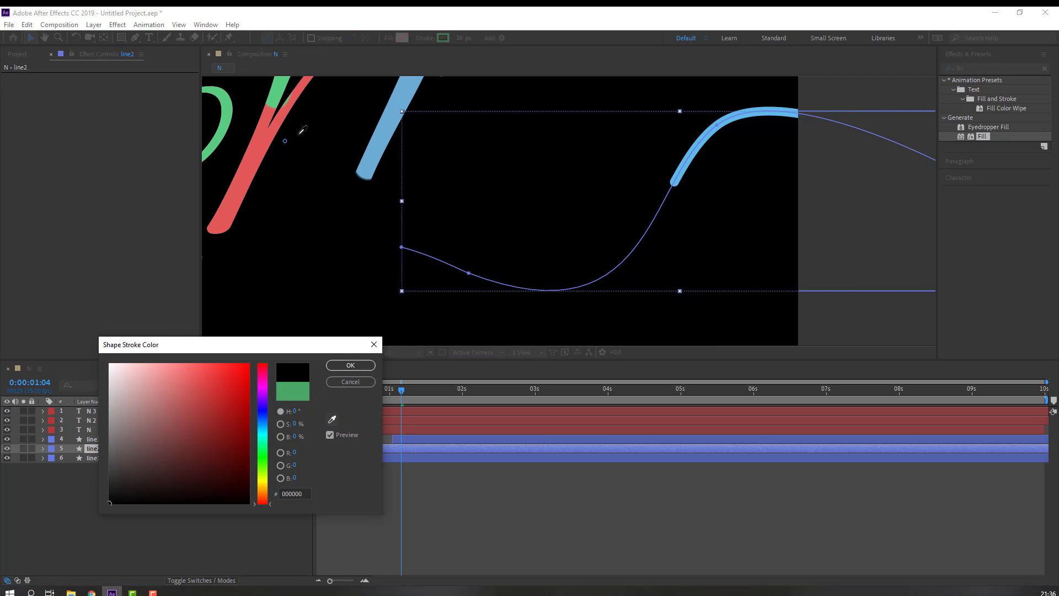
pyautogui.click(350, 382)
# Set the stroke color of the line3 layer to green 59CE82 and preview the animation.
pyautogui.click(103, 439)
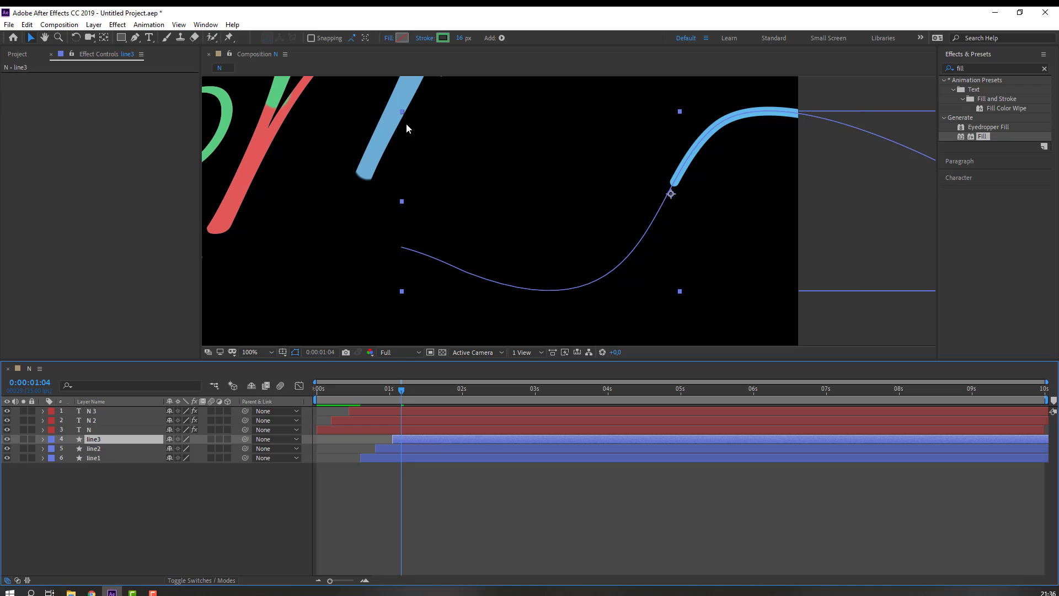
pyautogui.click(444, 40)
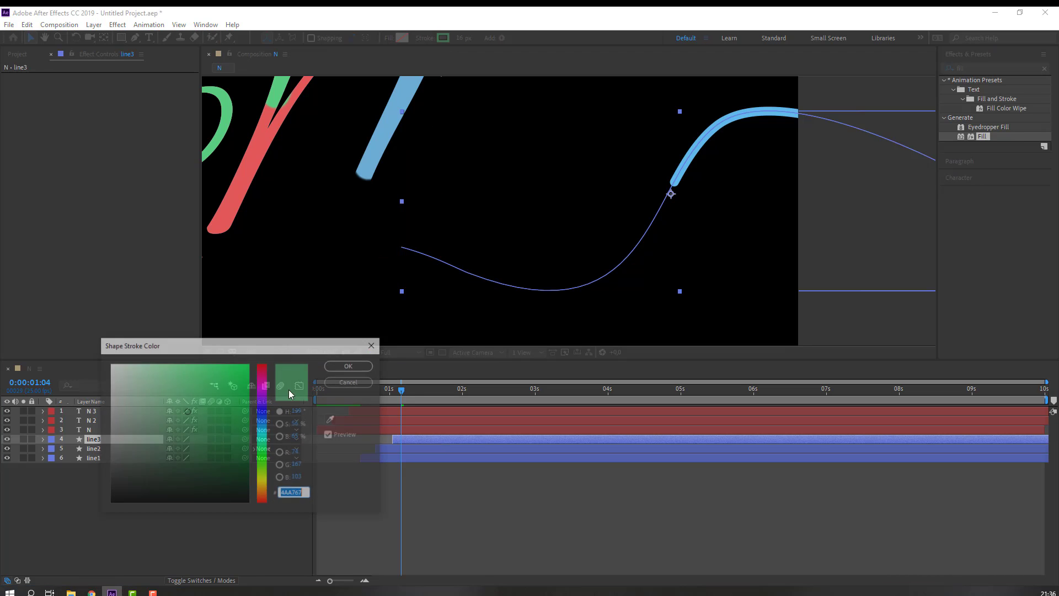
pyautogui.click(332, 420)
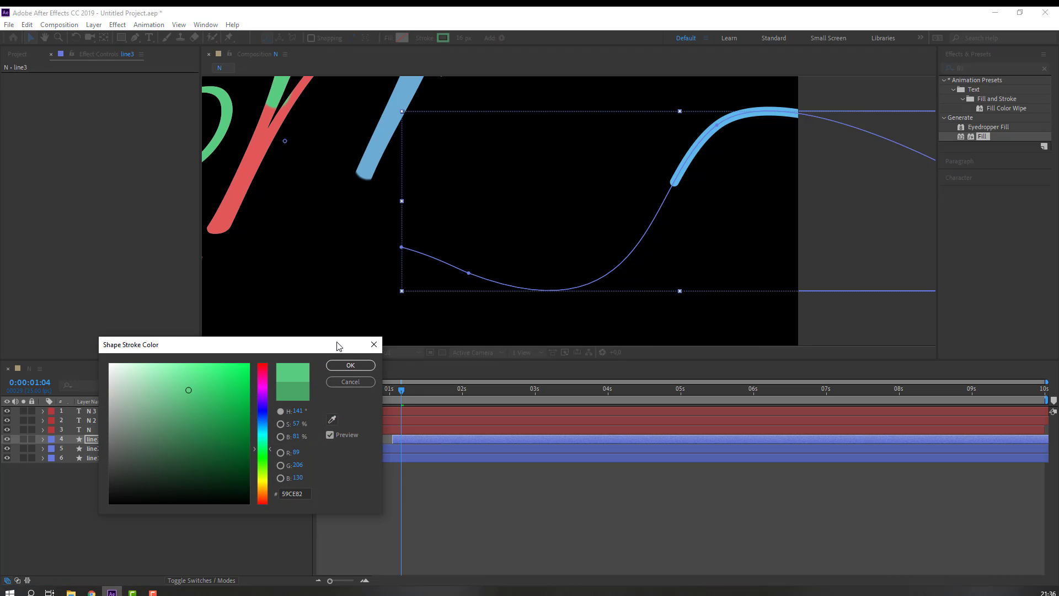
pyautogui.click(347, 365)
pyautogui.scroll(-2, 412, 213)
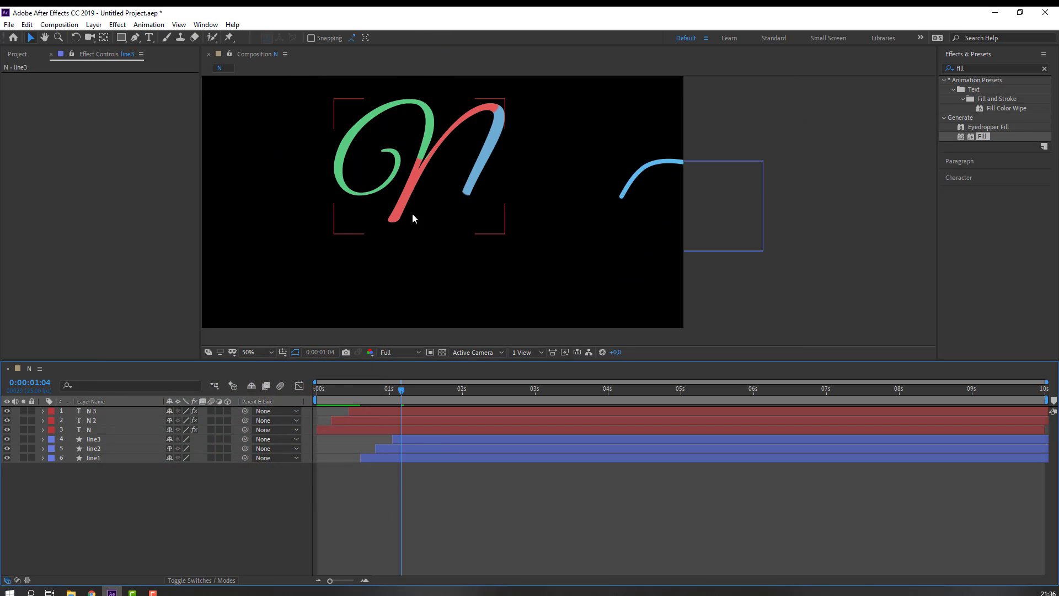
pyautogui.press('space')
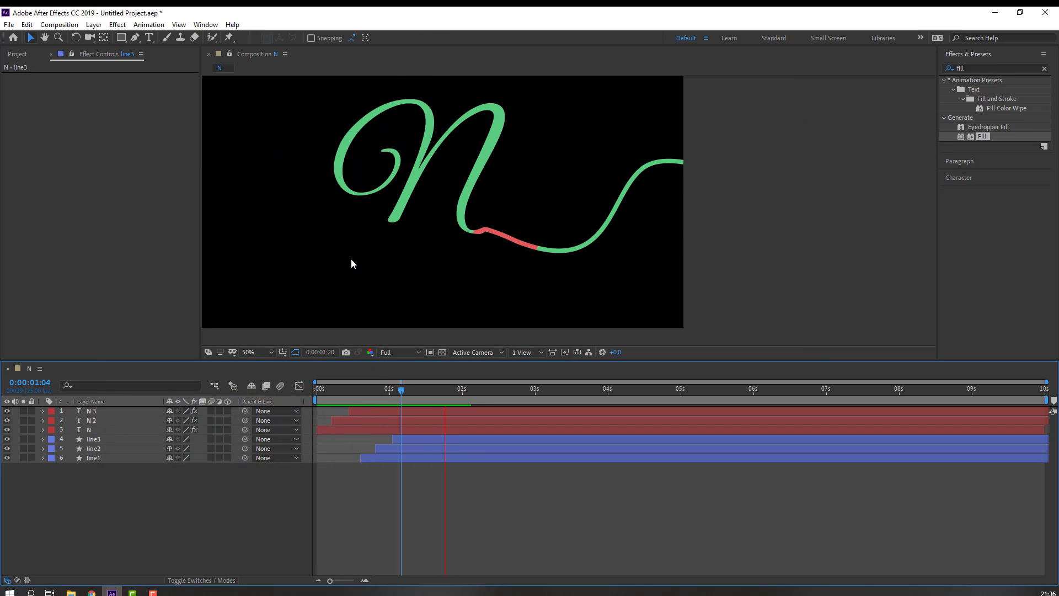
pyautogui.press('space')
# Shift the three line layers earlier together so line1 starts at about 0.4 seconds, previewing the timing against the letter.
pyautogui.moveTo(383, 385); pyautogui.dragTo(443, 393)
pyautogui.moveTo(88, 489); pyautogui.dragTo(107, 439)
pyautogui.moveTo(386, 460); pyautogui.dragTo(367, 461)
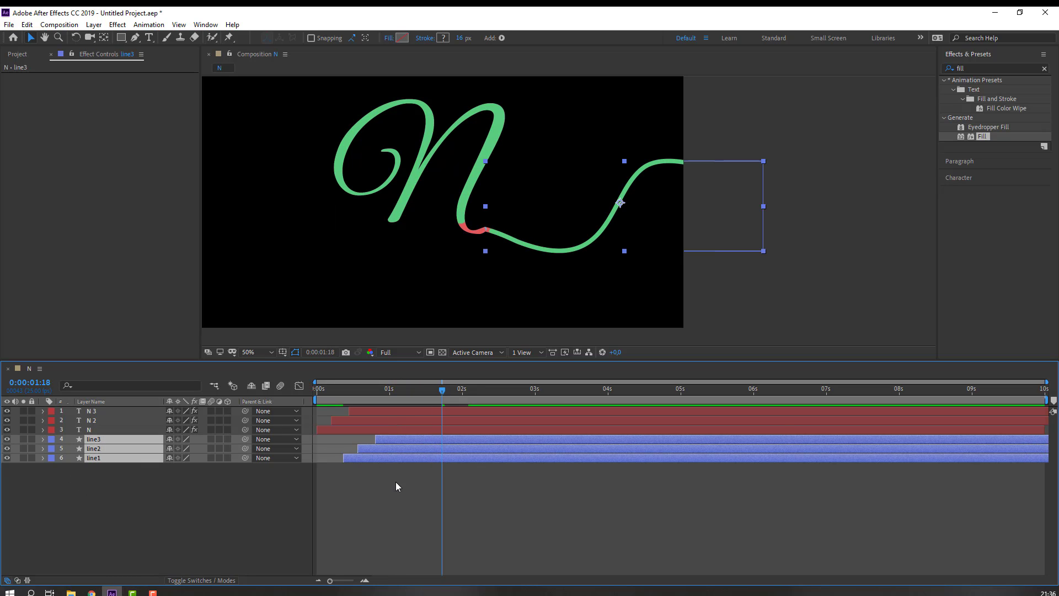
pyautogui.press('space')
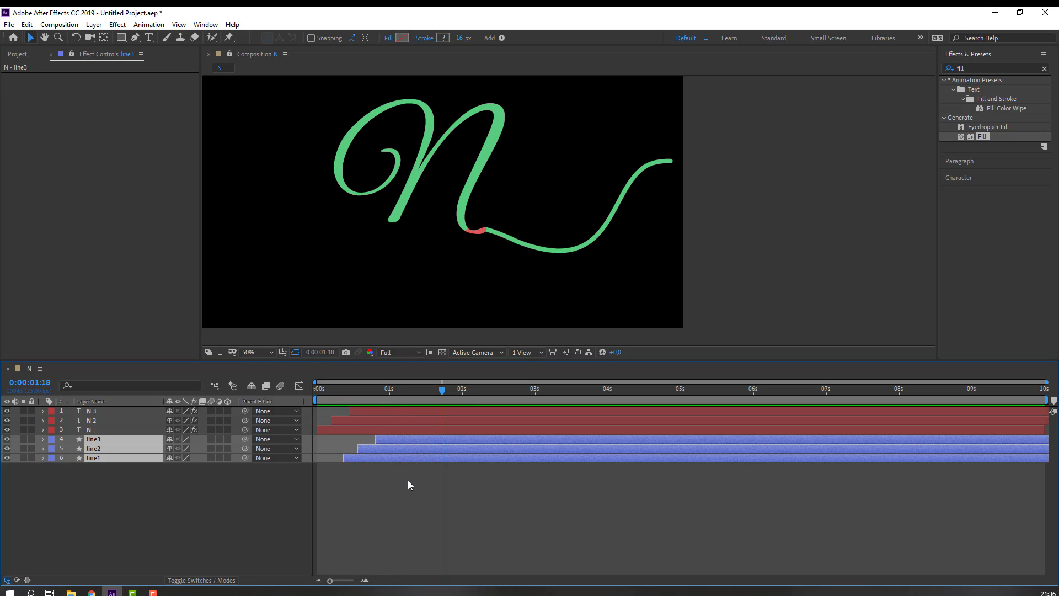
pyautogui.moveTo(353, 462); pyautogui.dragTo(342, 459)
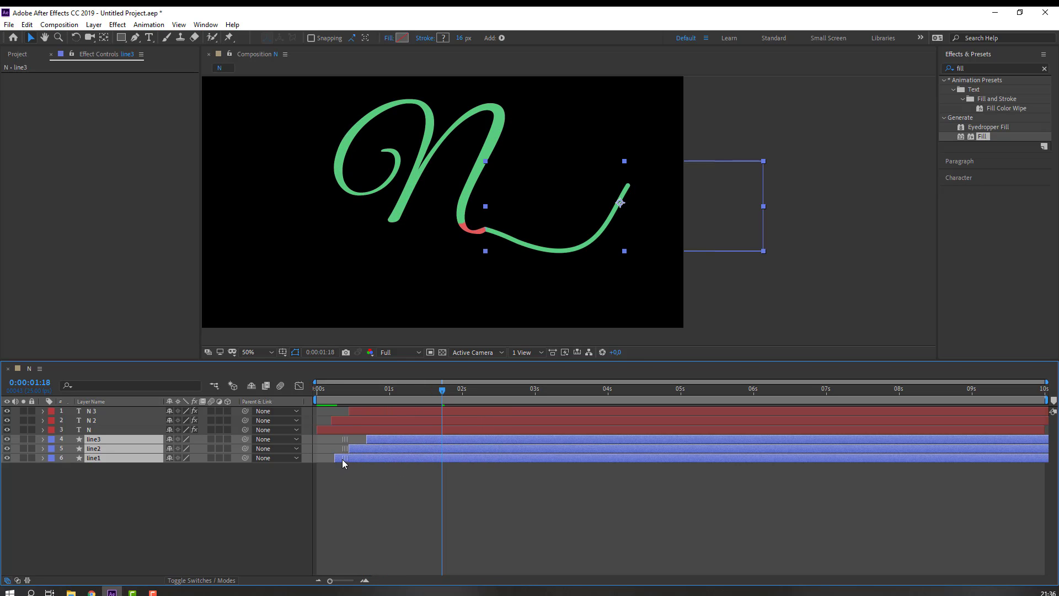
pyautogui.press('space')
pyautogui.moveTo(382, 389); pyautogui.dragTo(410, 390)
pyautogui.moveTo(349, 459); pyautogui.dragTo(367, 461)
pyautogui.press('space')
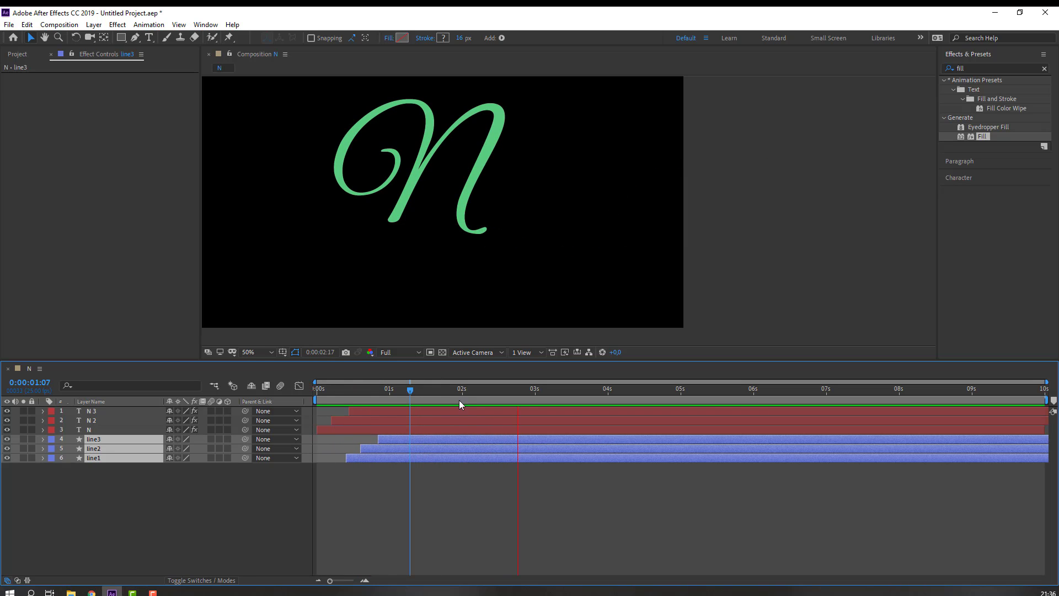
# Pre-compose the line1, line2 and line3 layers into a new composition named LINE.
pyautogui.moveTo(410, 389); pyautogui.dragTo(369, 384)
pyautogui.moveTo(101, 512); pyautogui.dragTo(108, 439)
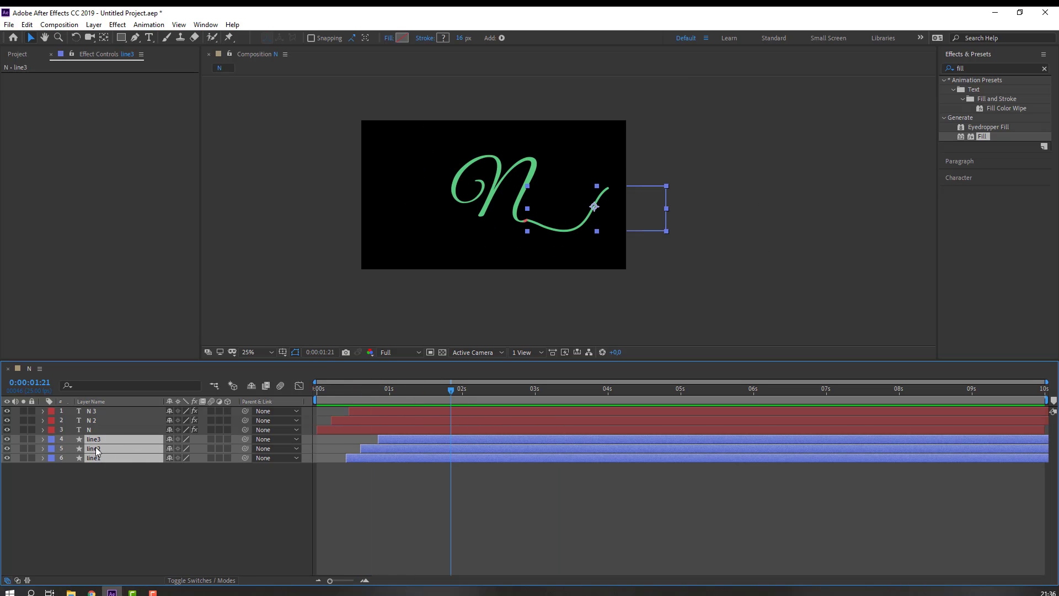
pyautogui.rightClick(95, 447)
pyautogui.click(126, 399)
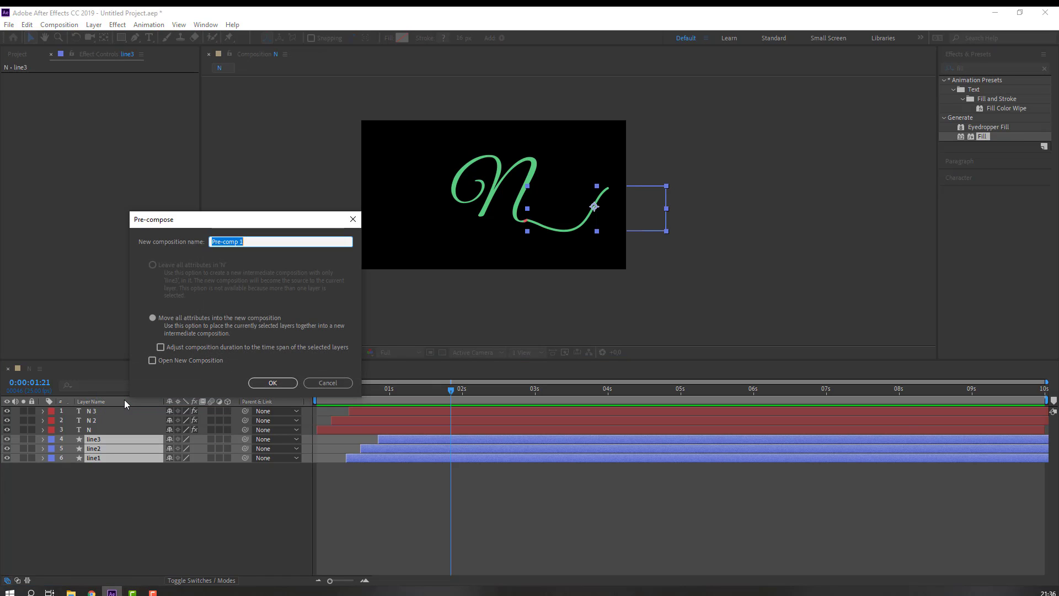
pyautogui.write('Li')
pyautogui.click(284, 383)
# Duplicate the LINE pre-comp and flip the copy horizontally.
pyautogui.moveTo(325, 389); pyautogui.dragTo(407, 395)
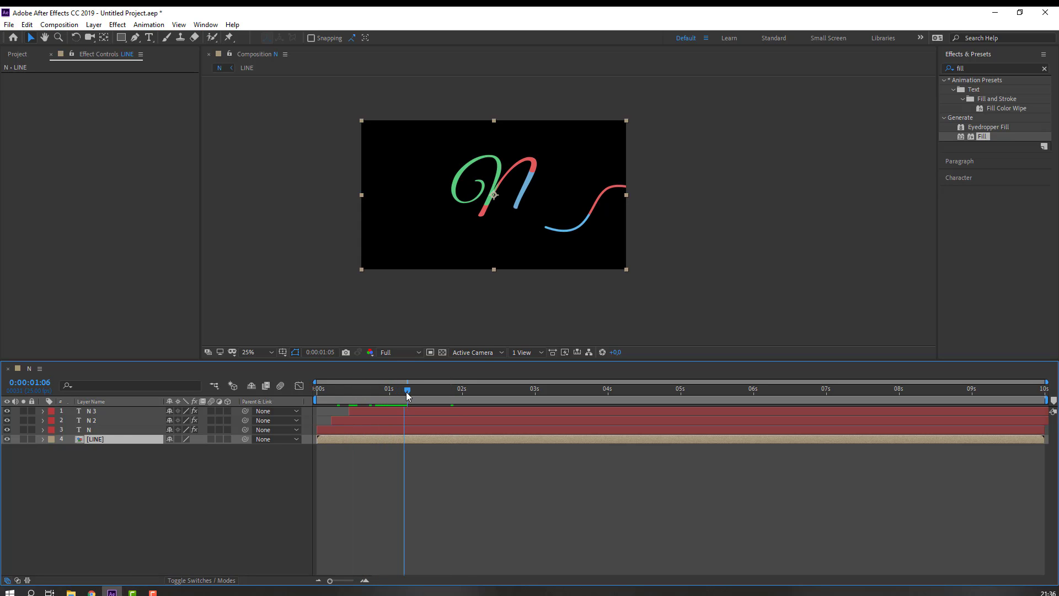
pyautogui.hotkey('ctrl', 'd')
pyautogui.rightClick(95, 439)
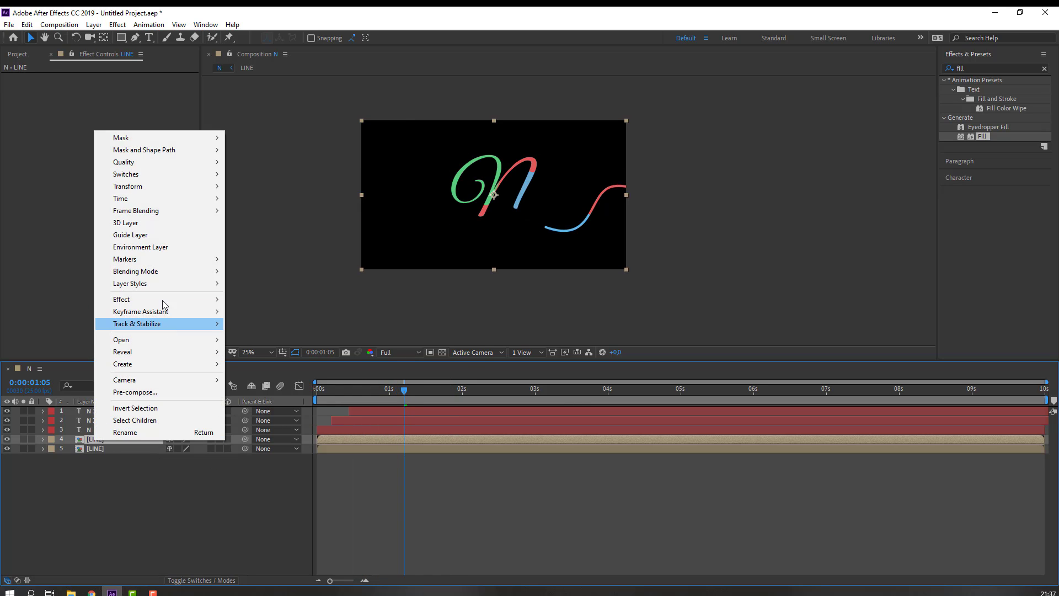
pyautogui.moveTo(180, 186)
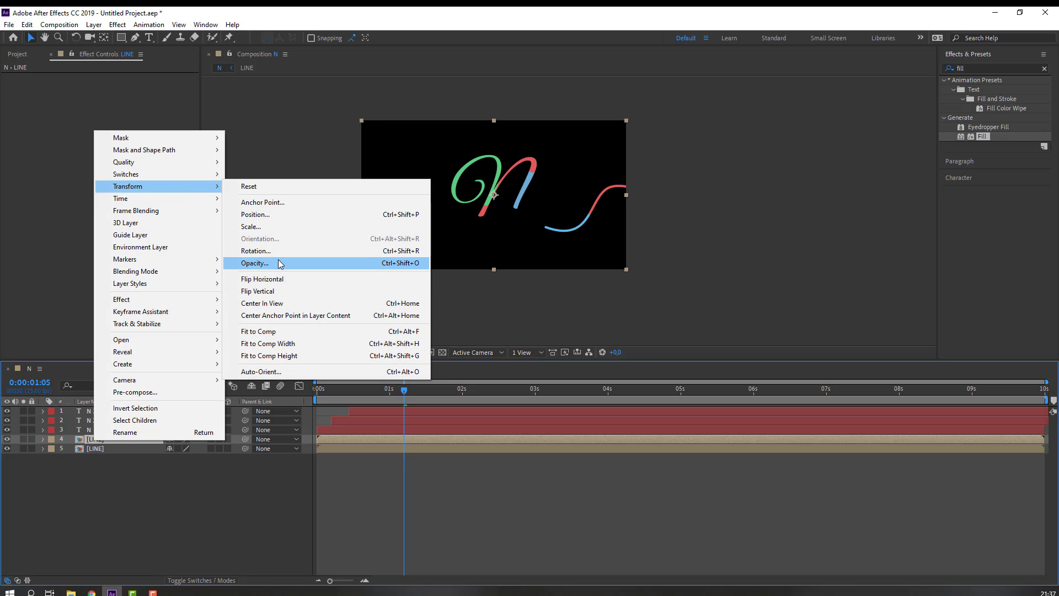
pyautogui.click(260, 280)
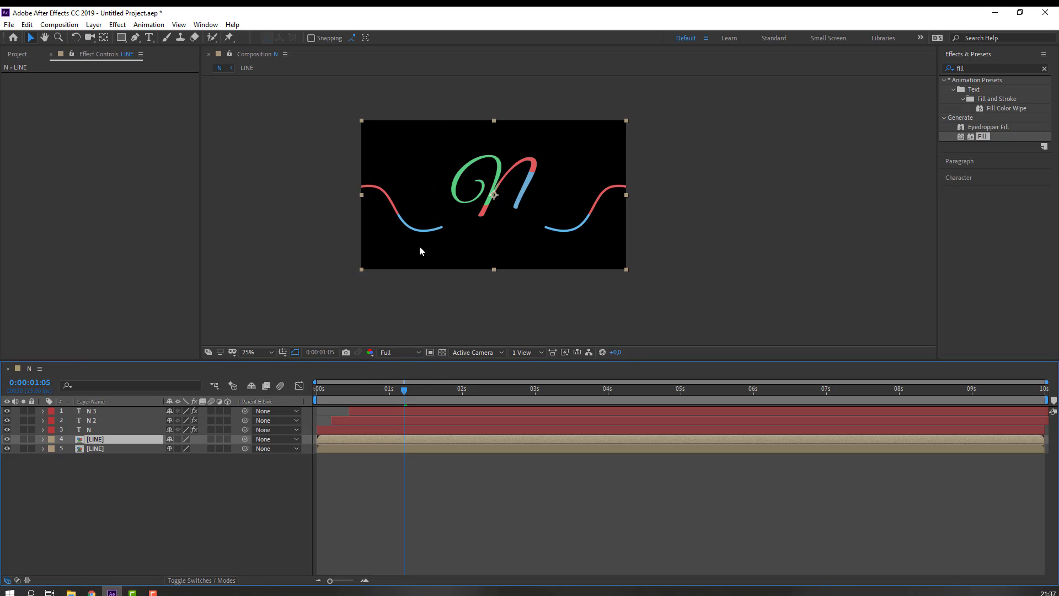
# Move the flipped LINE copy so its line end meets the tip of the N's inner curl.
pyautogui.press('.')
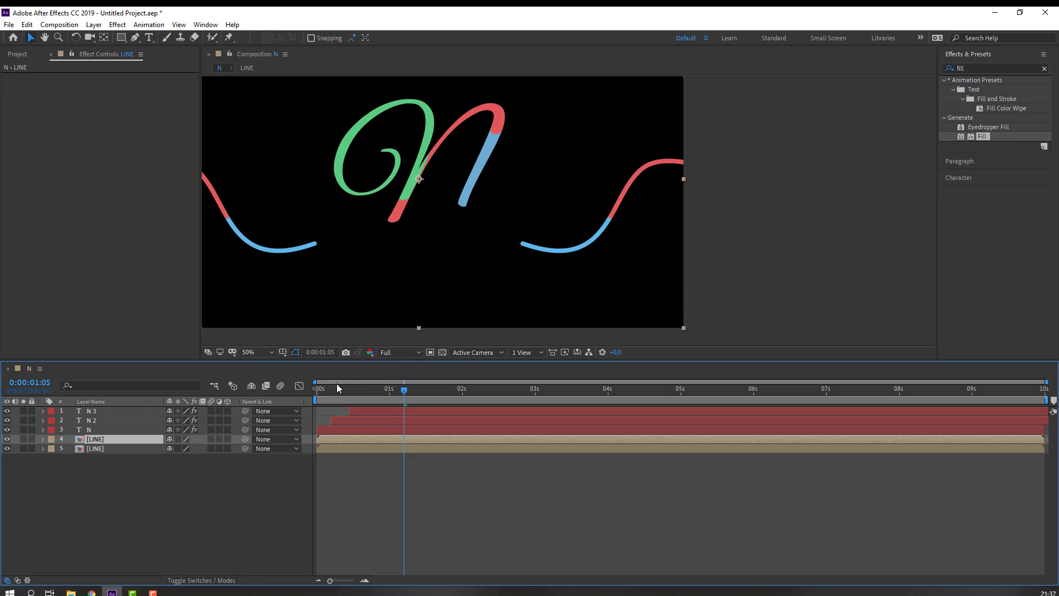
pyautogui.moveTo(332, 389); pyautogui.dragTo(407, 386)
pyautogui.moveTo(283, 238); pyautogui.dragTo(348, 193)
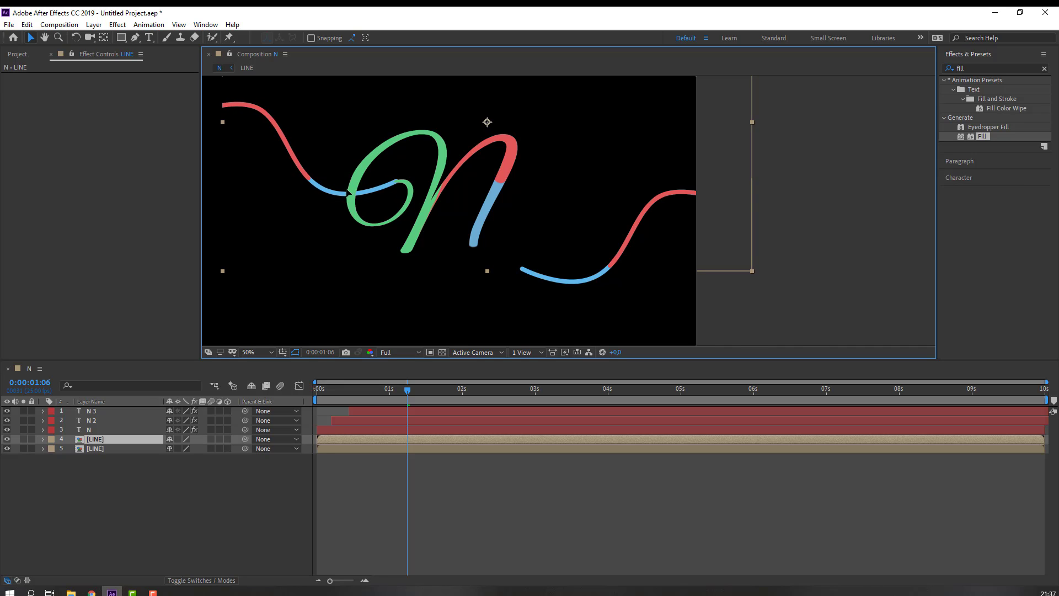
pyautogui.scroll(2, 342, 191)
pyautogui.moveTo(505, 246); pyautogui.dragTo(522, 63)
pyautogui.moveTo(353, 218)
pyautogui.mouseDown()
pyautogui.moveTo(376, 220)
pyautogui.moveTo(349, 222)
pyautogui.mouseUp()
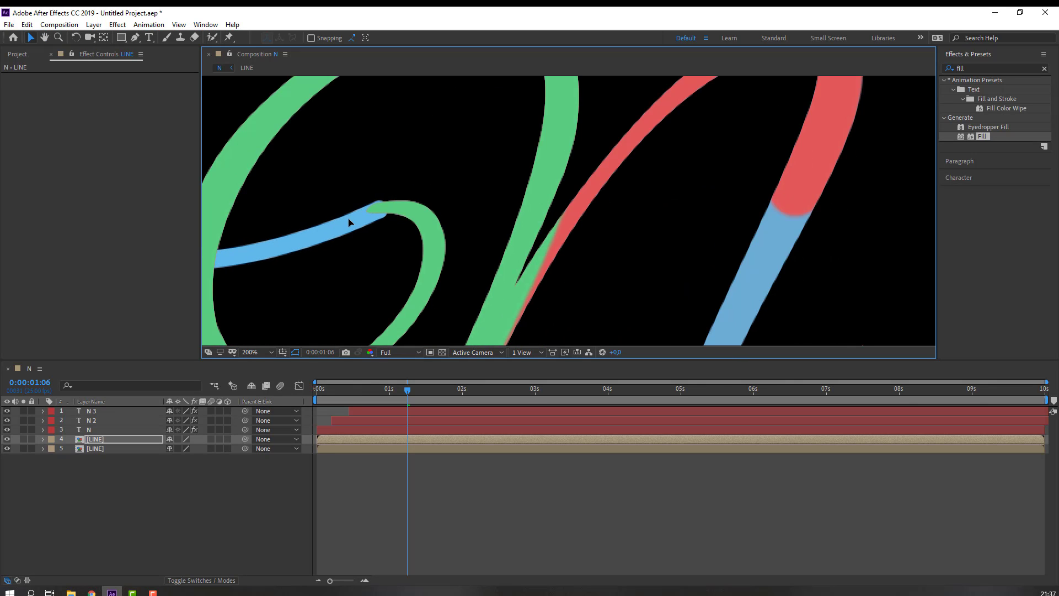
# Realign the flipped line's end with the N's curl tip at frame 0:00:01:14 and preview the animation.
pyautogui.scroll(-1, 421, 256)
pyautogui.moveTo(334, 391); pyautogui.dragTo(431, 391)
pyautogui.scroll(-3, 406, 293)
pyautogui.scroll(4, 565, 208)
pyautogui.moveTo(450, 191); pyautogui.dragTo(351, 235)
pyautogui.scroll(-2, 406, 227)
pyautogui.press('space')
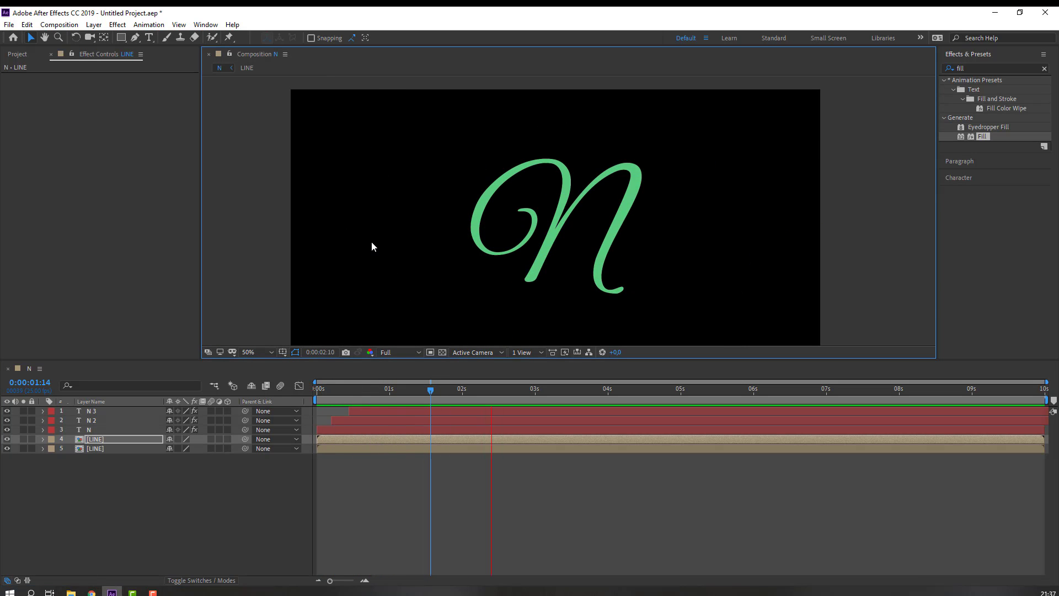
# Fit the whole composition in the viewer and scrub through the animation up to frame 0:00:01:16.
pyautogui.scroll(-1, 372, 235)
pyautogui.click(253, 353)
pyautogui.click(257, 368)
pyautogui.click(345, 394)
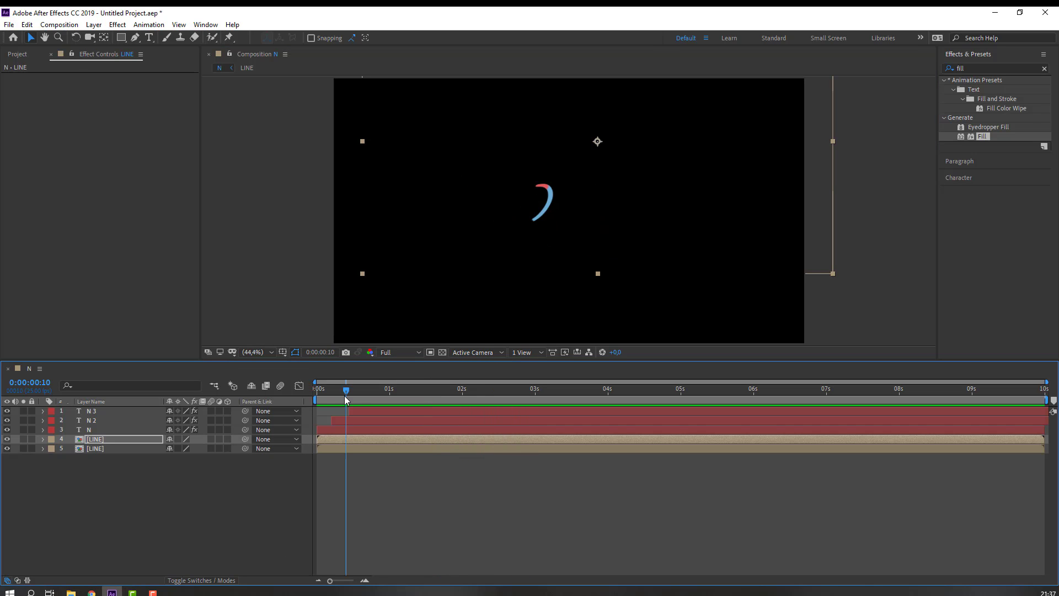
pyautogui.moveTo(368, 400); pyautogui.dragTo(433, 396)
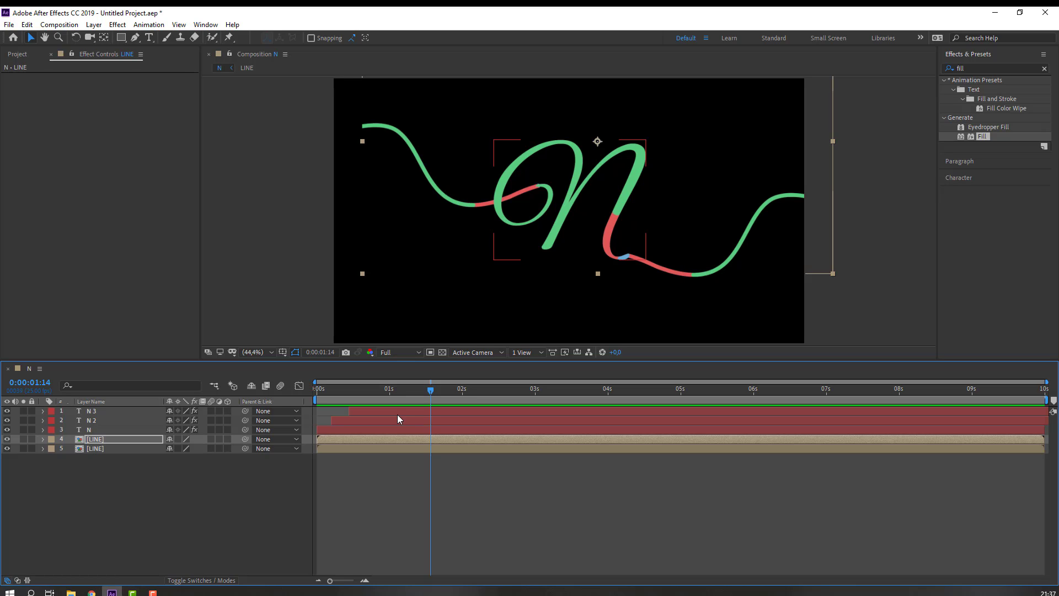
pyautogui.click(228, 495)
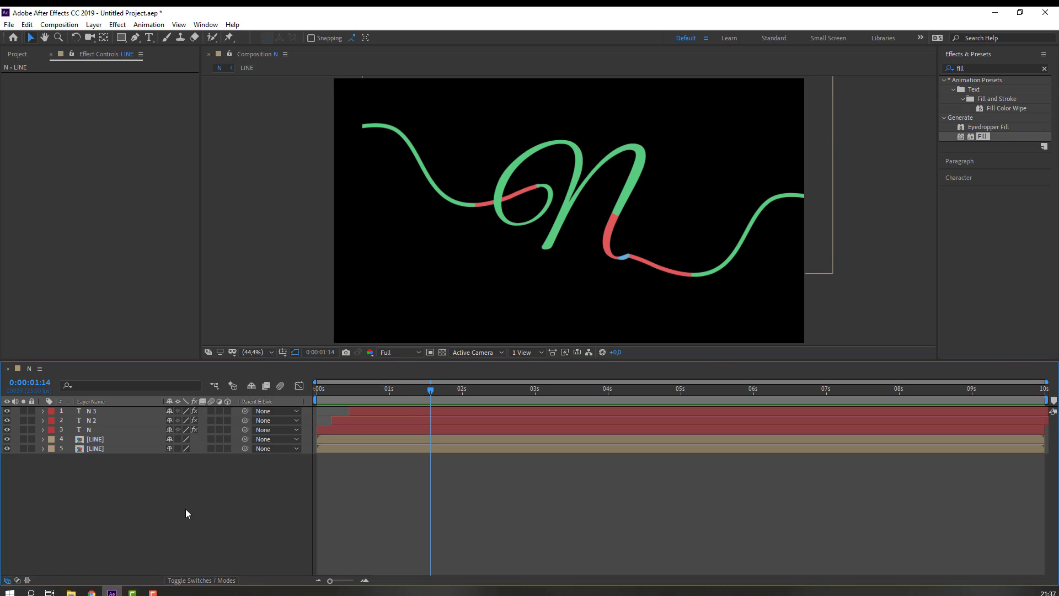
pyautogui.moveTo(355, 393); pyautogui.dragTo(437, 392)
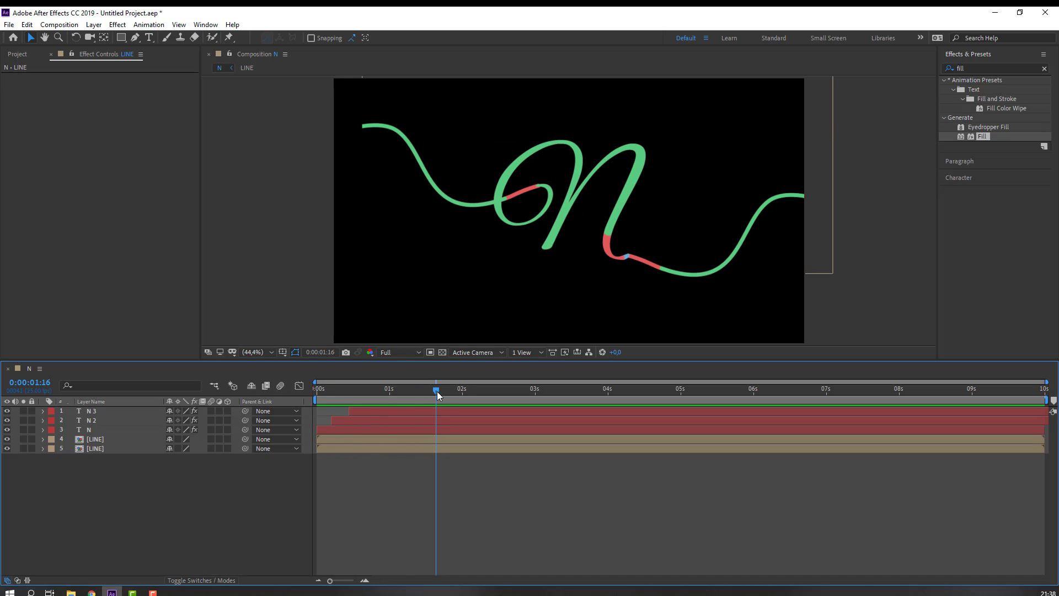
# Duplicate the flipped LINE layer, rotate the copy to -34°, and place it below and left of the letter.
pyautogui.click(98, 442)
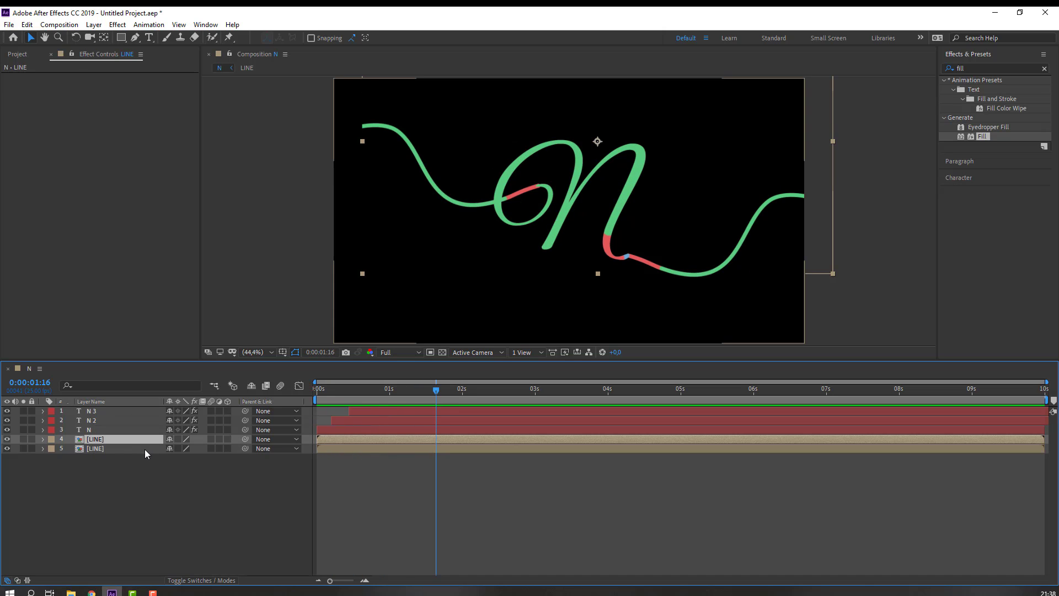
pyautogui.hotkey('ctrl', 'd')
pyautogui.moveTo(637, 187); pyautogui.dragTo(623, 240)
pyautogui.press('r')
pyautogui.moveTo(182, 448); pyautogui.dragTo(138, 448)
pyautogui.moveTo(476, 335); pyautogui.dragTo(442, 331)
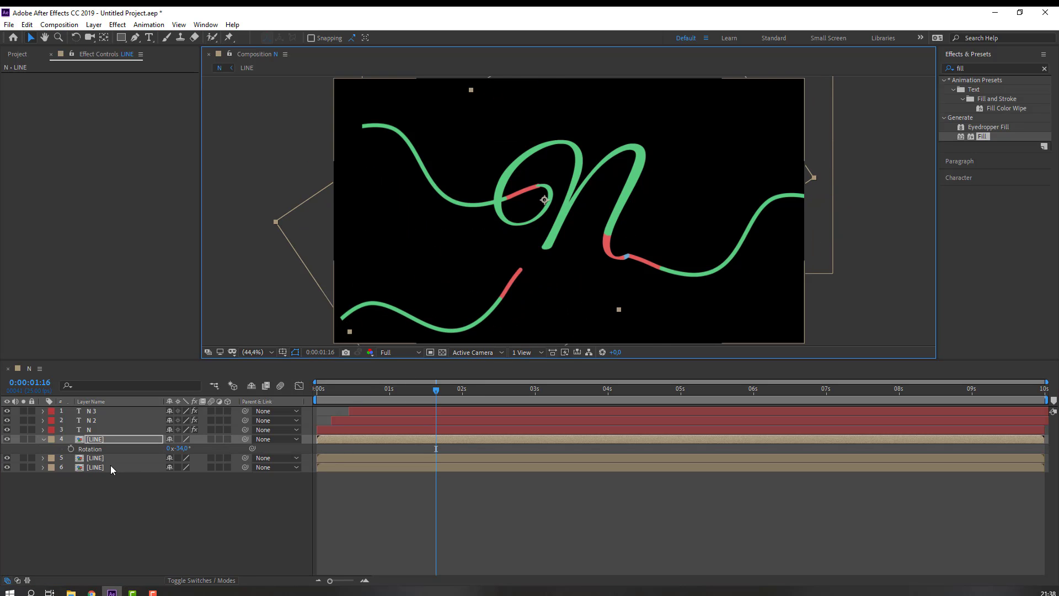
# Scale the rotated LINE copy to -191, 191% and move its end onto the foot of the N's first stem.
pyautogui.click(98, 440)
pyautogui.press('s')
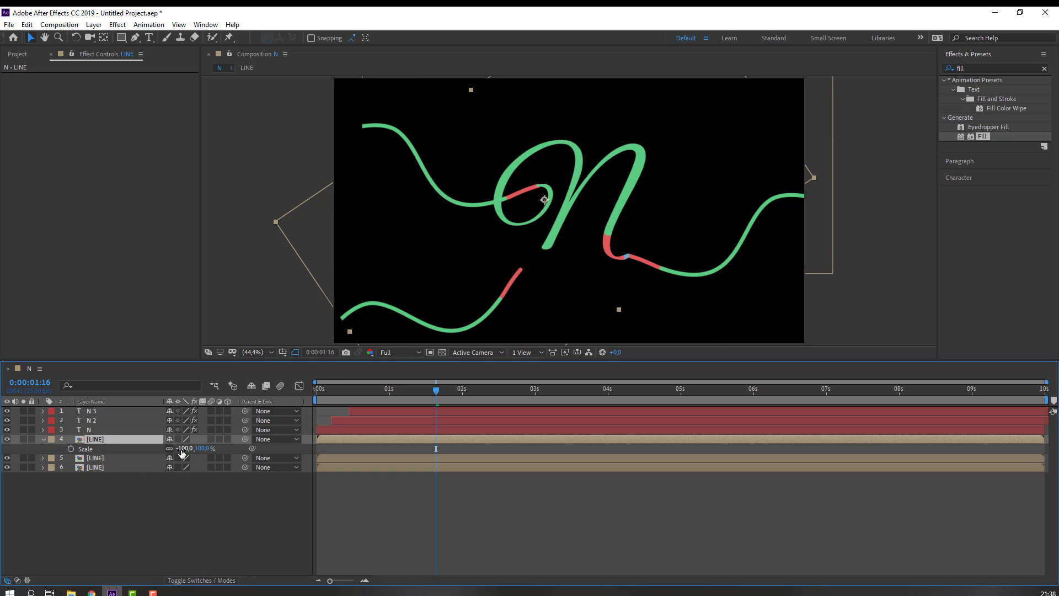
pyautogui.moveTo(184, 448); pyautogui.dragTo(152, 451)
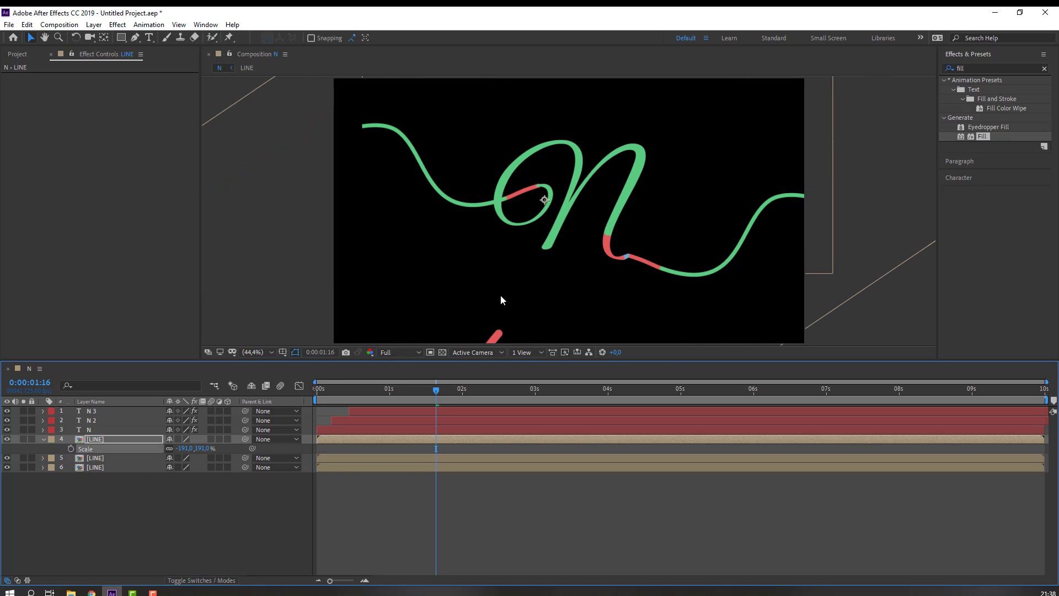
pyautogui.moveTo(501, 300); pyautogui.dragTo(550, 219)
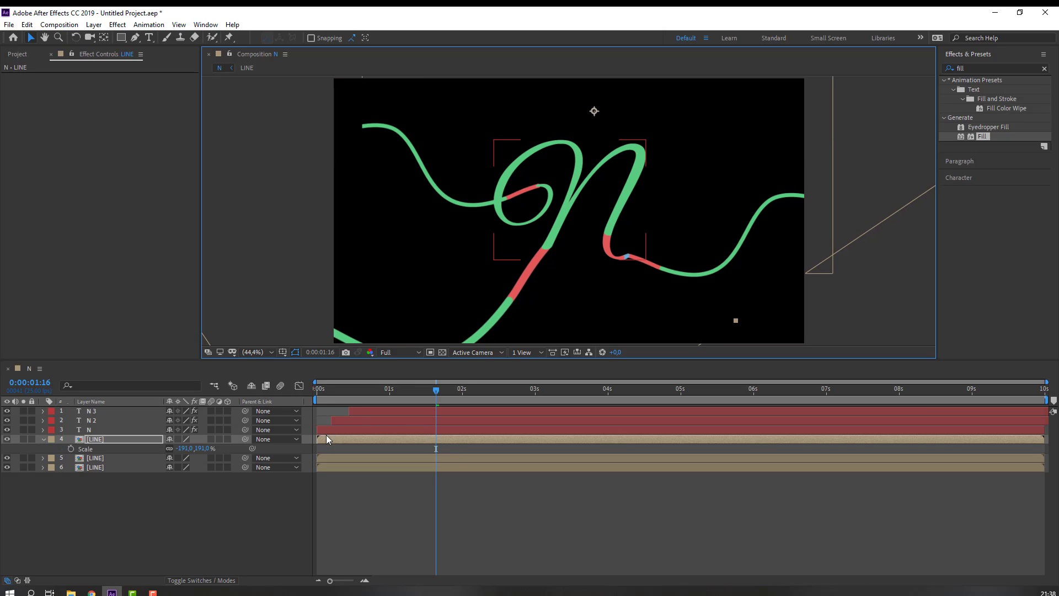
pyautogui.moveTo(326, 436); pyautogui.dragTo(349, 436)
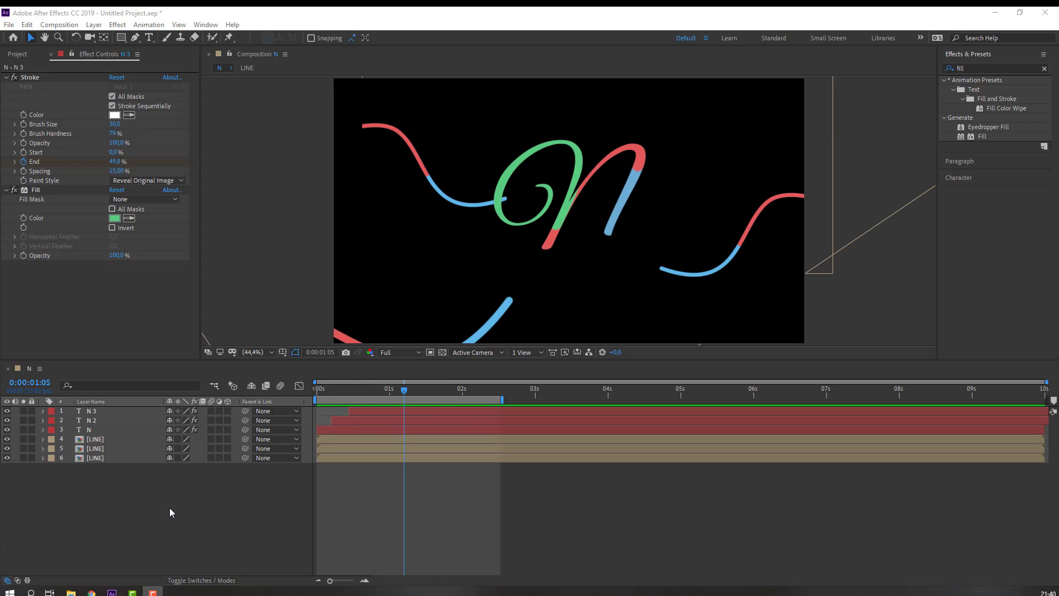
# Create a near-black 1920 x 1080 px solid named BG and place it beneath all the other layers.
pyautogui.rightClick(84, 505)
pyautogui.moveTo(163, 394)
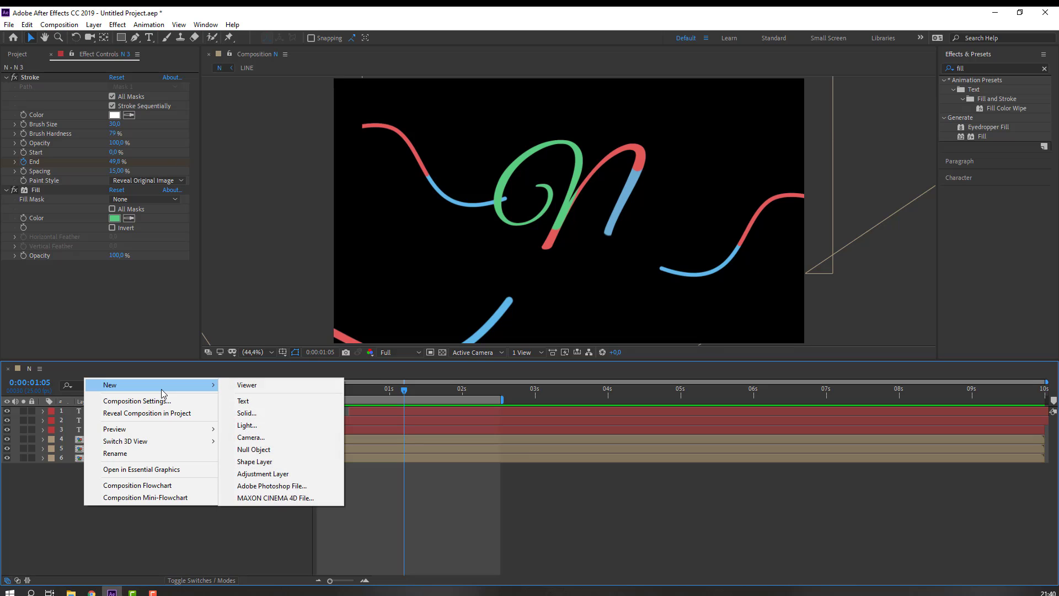
pyautogui.click(247, 413)
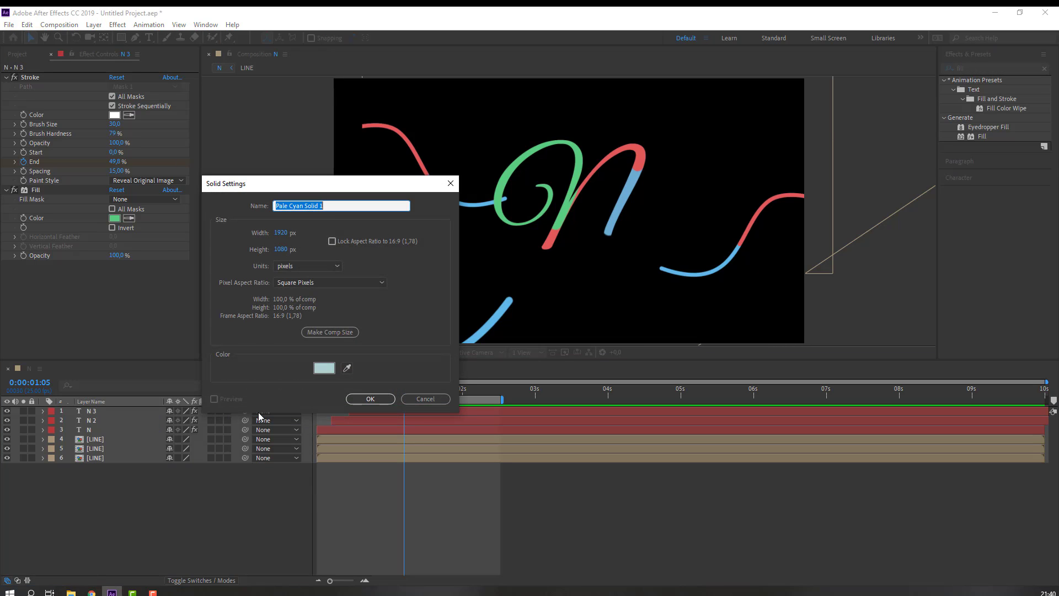
pyautogui.write('BG')
pyautogui.click(323, 368)
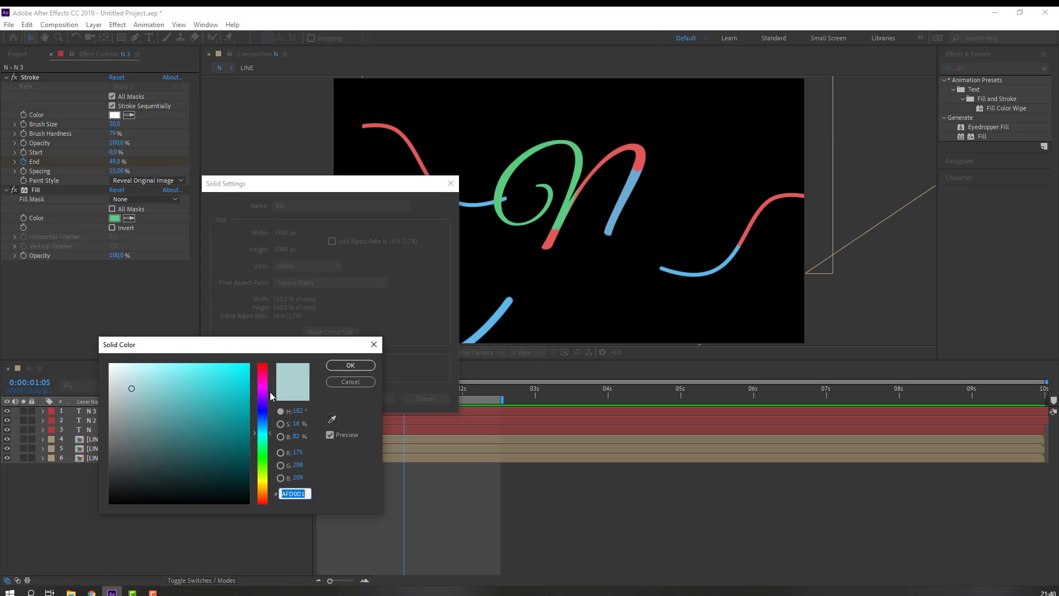
pyautogui.moveTo(145, 469); pyautogui.dragTo(114, 490)
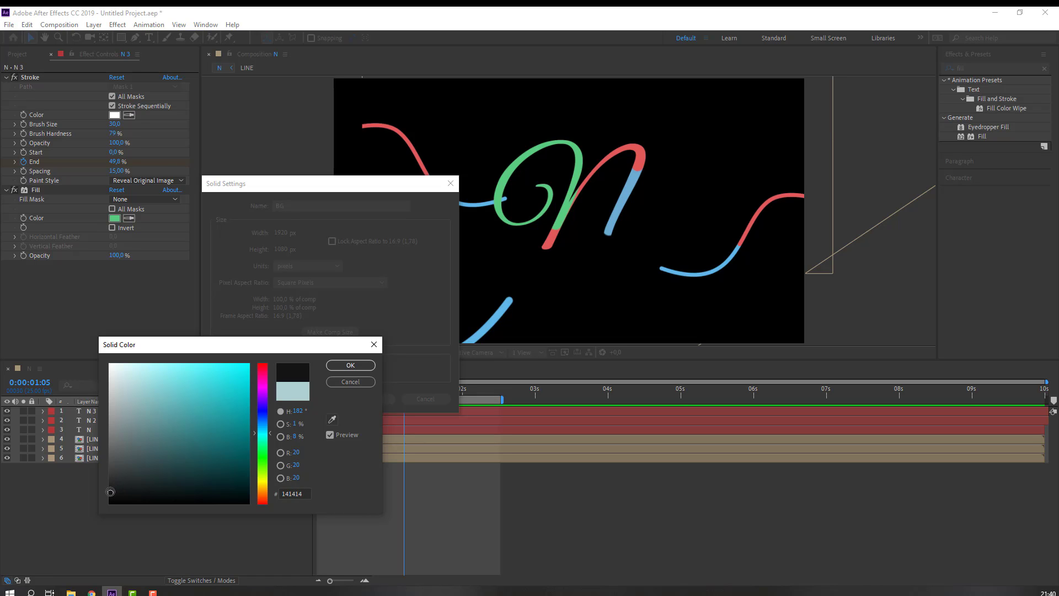
pyautogui.click(350, 366)
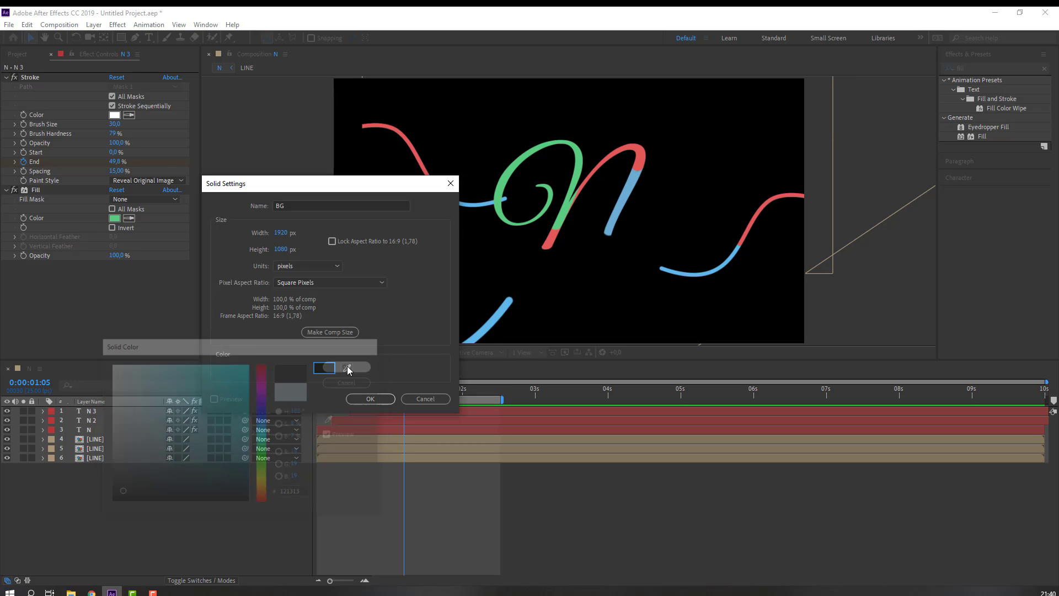
pyautogui.click(367, 399)
pyautogui.moveTo(93, 415); pyautogui.dragTo(114, 512)
# Find the Stylize Glow effect and apply it to the lowest LINE layer, just above BG.
pyautogui.click(995, 67)
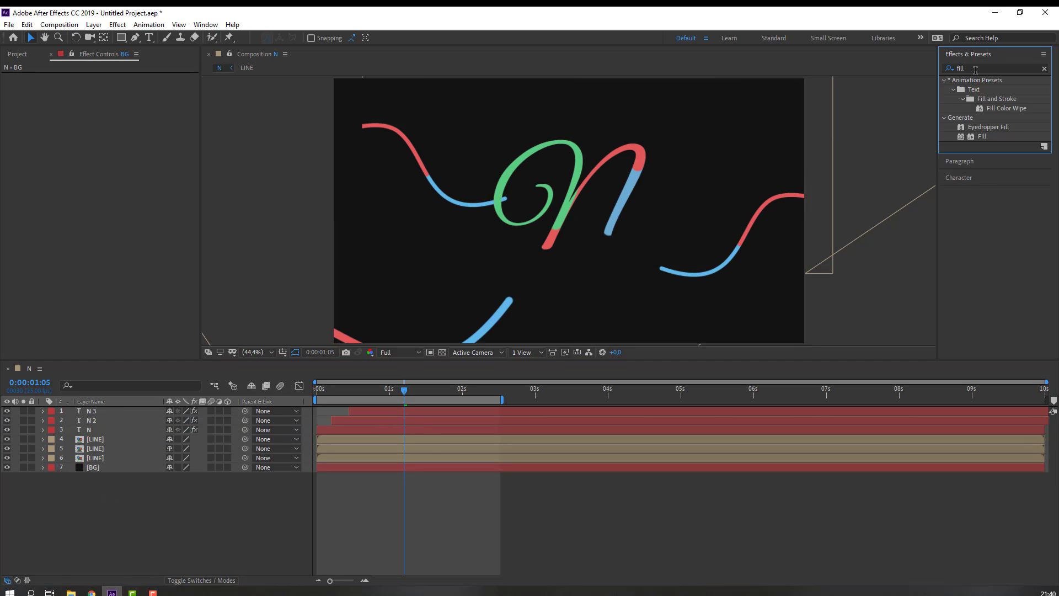
pyautogui.hotkey('ctrl', 'a')
pyautogui.write('glow')
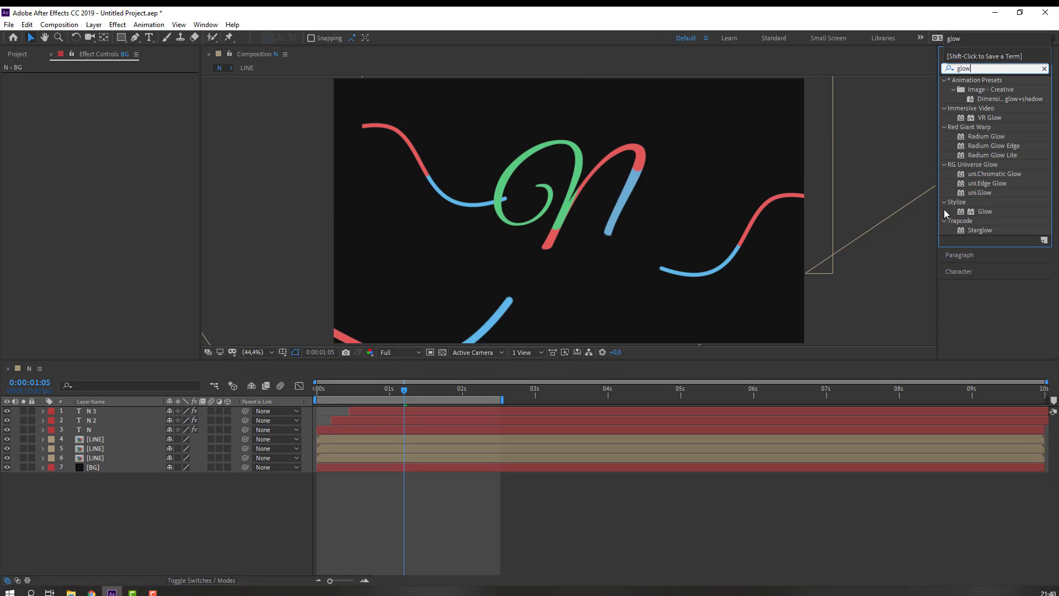
pyautogui.moveTo(995, 219); pyautogui.dragTo(101, 465)
# Set the LINE layer's Glow Radius to 68 and its Glow Threshold to 65.1%.
pyautogui.scroll(1, 763, 296)
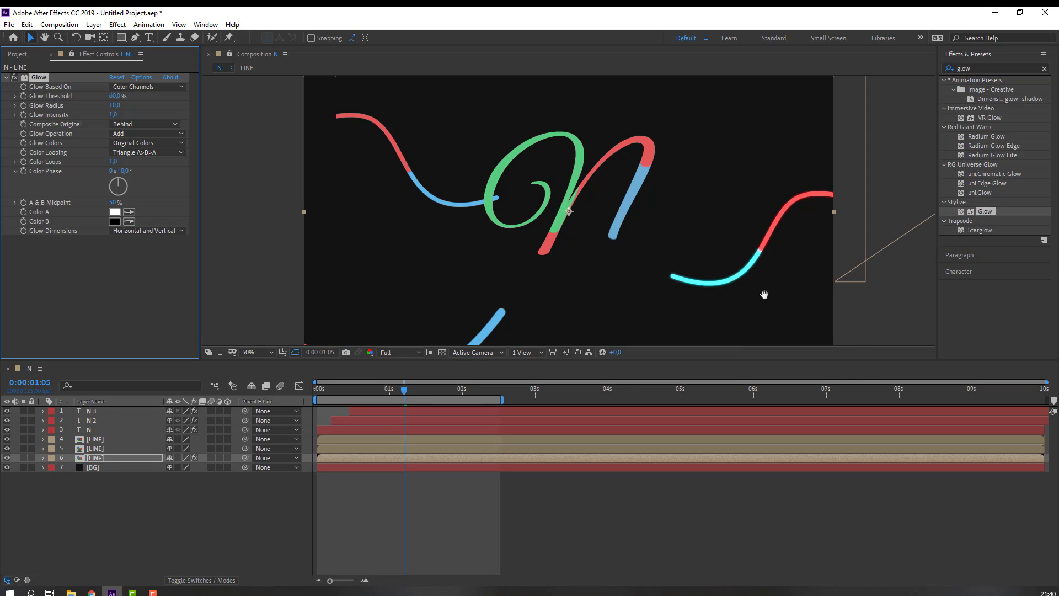
pyautogui.scroll(2, 524, 239)
pyautogui.moveTo(767, 296); pyautogui.dragTo(573, 231)
pyautogui.scroll(-2, 475, 226)
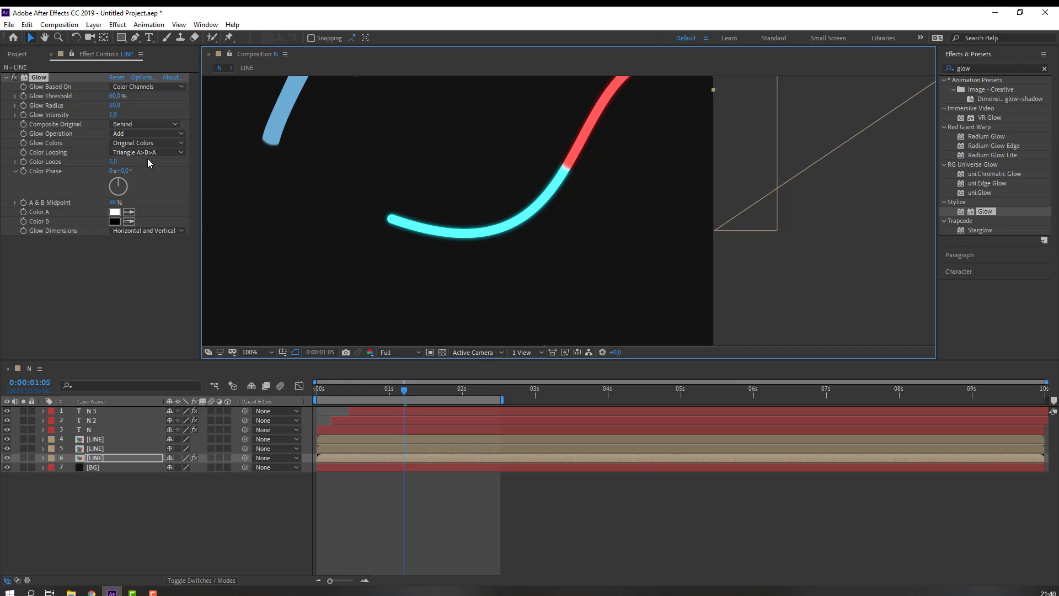
pyautogui.moveTo(114, 109); pyautogui.dragTo(138, 106)
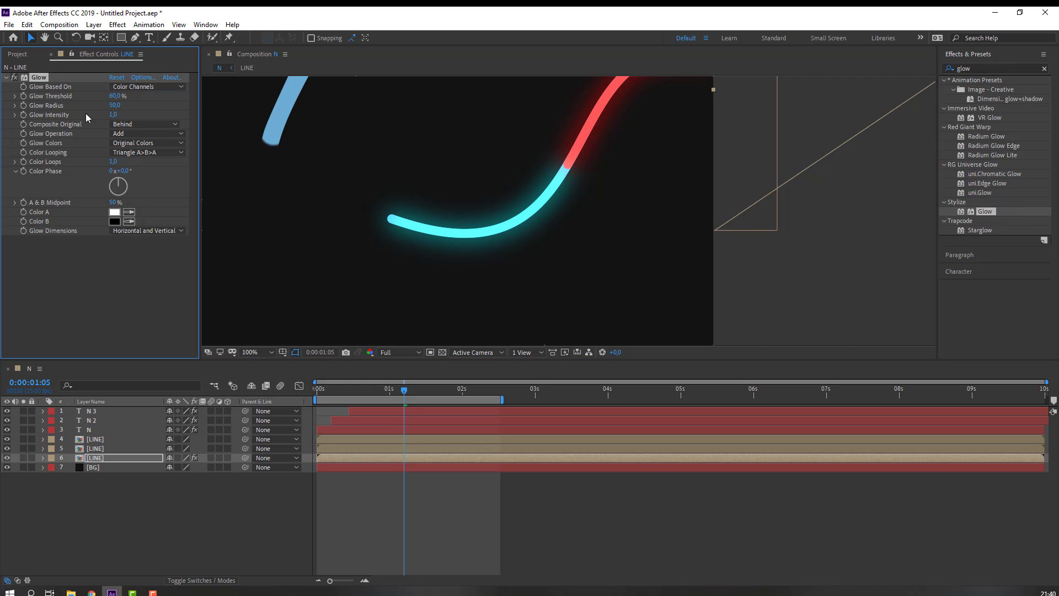
pyautogui.moveTo(128, 96)
pyautogui.mouseDown()
pyautogui.moveTo(149, 96)
pyautogui.moveTo(108, 96)
pyautogui.moveTo(126, 107)
pyautogui.mouseUp()
pyautogui.press(',')
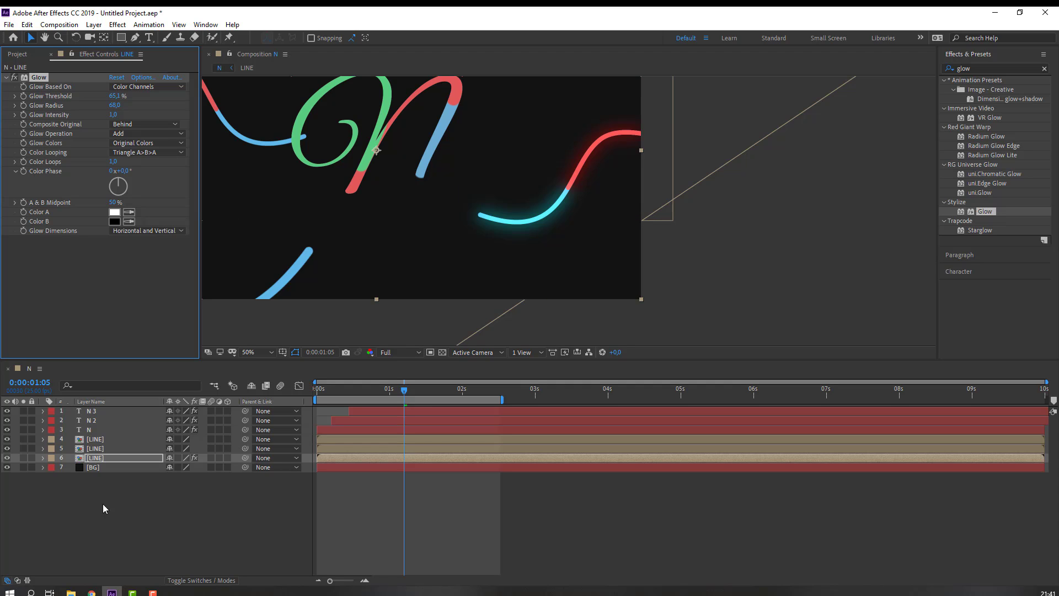
# Select the two LINE layers without Glow together with the three N text layers.
pyautogui.click(95, 448)
pyautogui.keyDown('shift'); pyautogui.click(95, 414); pyautogui.keyUp('shift')
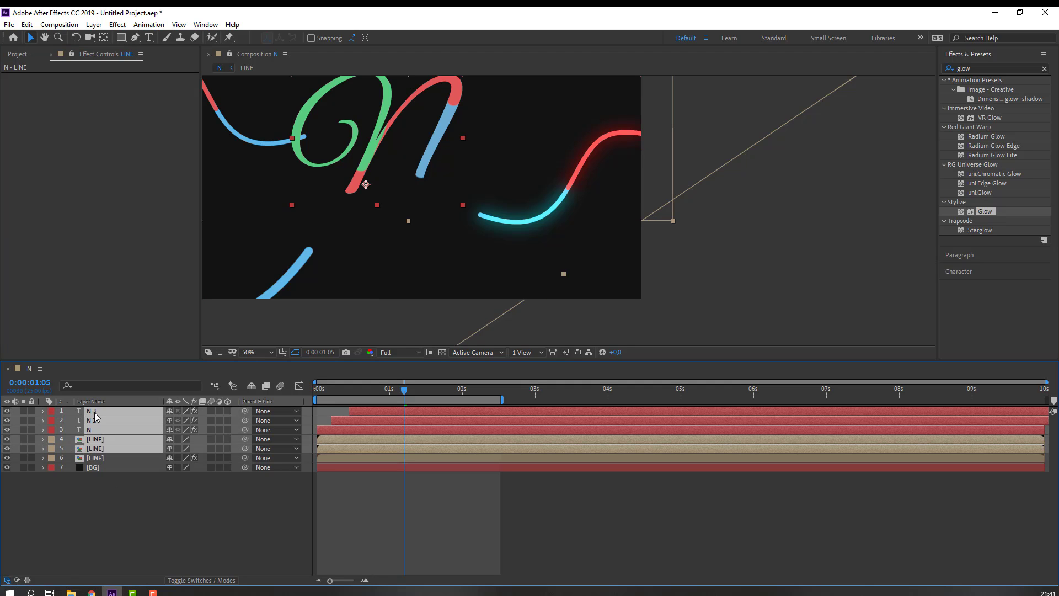